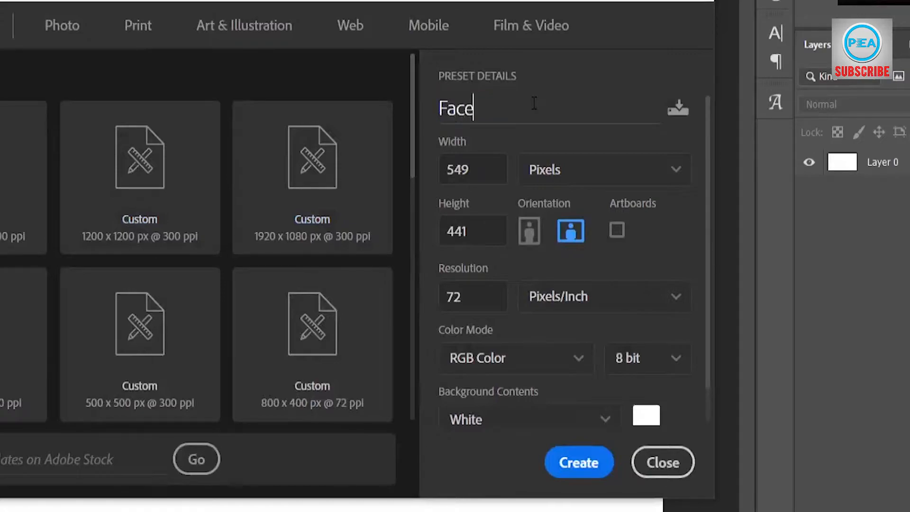
Create a 1200 x 1200 px, 300 ppi RGB document named "Facebook icon" with a white background.
type("icon")
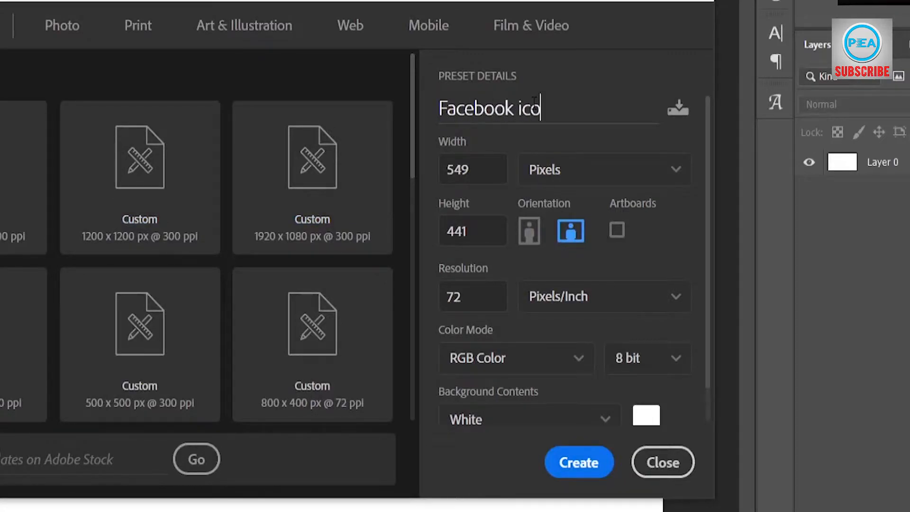
left_click(169, 174)
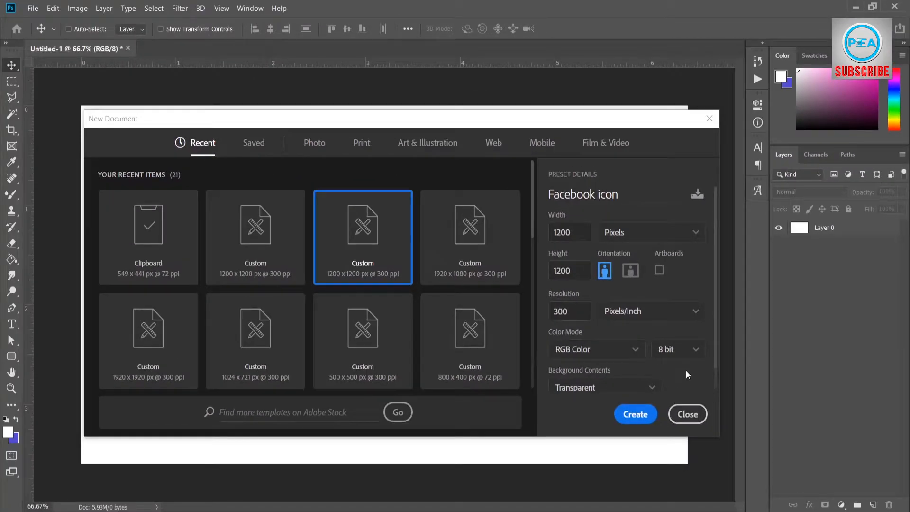
scroll(687, 371, "down", 1)
left_click(646, 370)
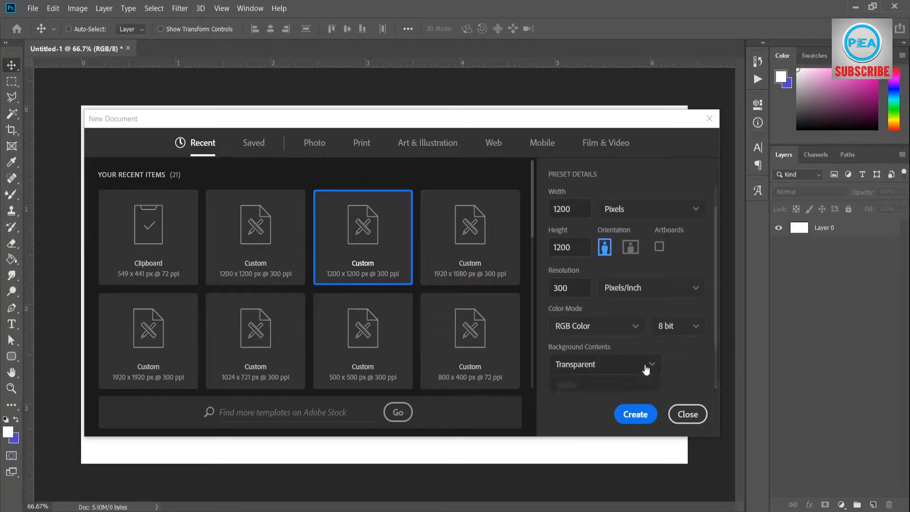
left_click(584, 382)
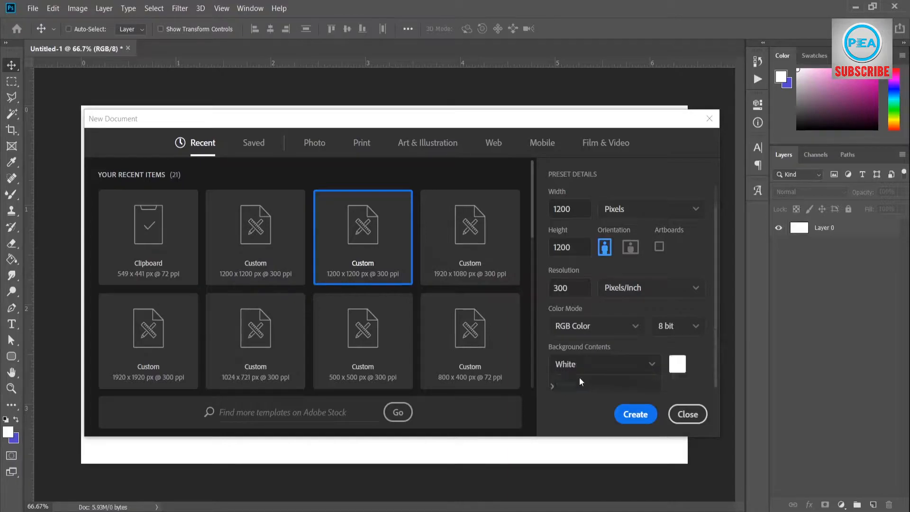
left_click(555, 386)
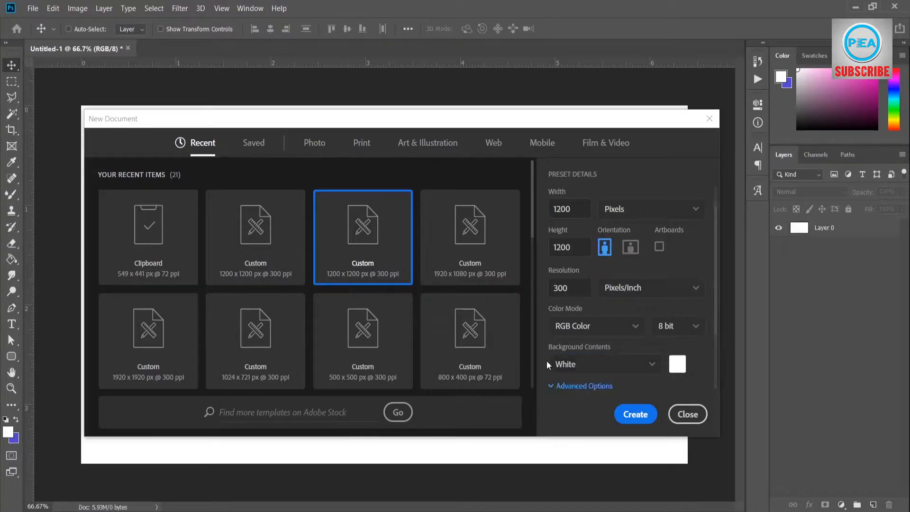
scroll(548, 359, "down", 1)
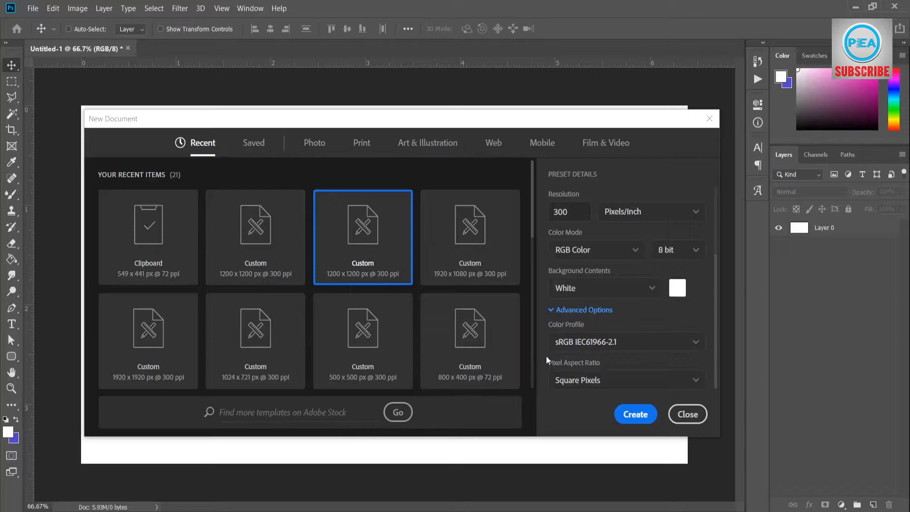
left_click(636, 414)
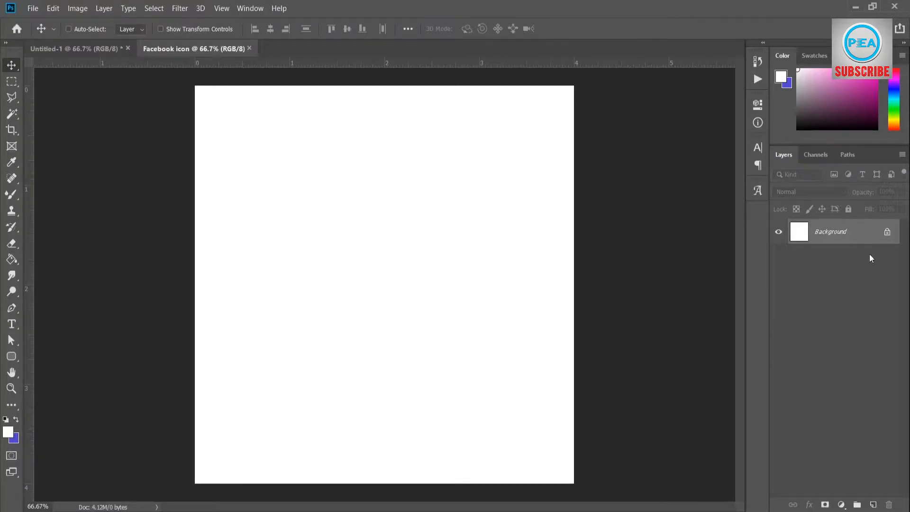
Unlock the background layer and rename it BG.
left_click(887, 232)
double_click(833, 232)
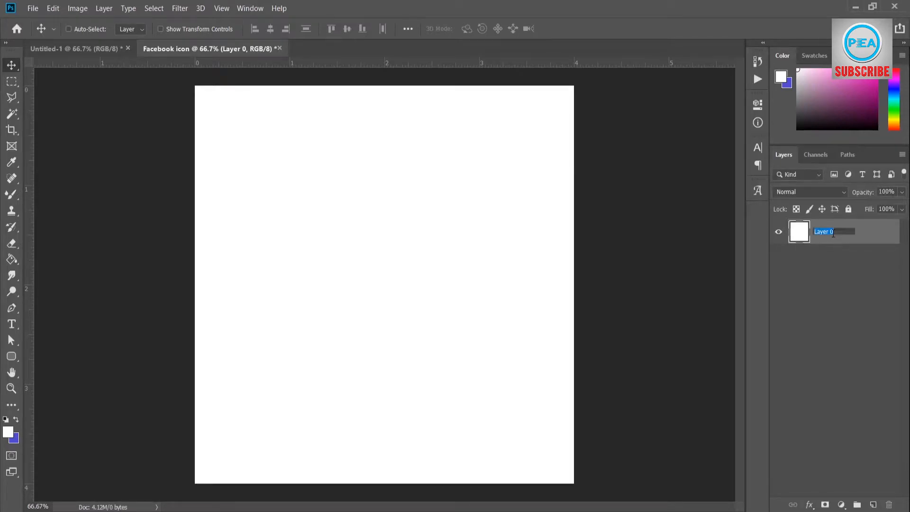
type("BG")
left_click(835, 296)
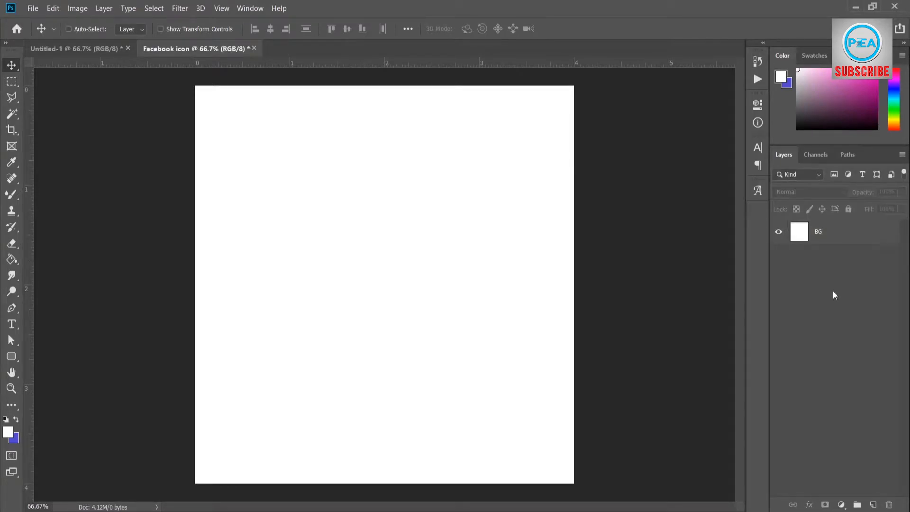
Set the foreground colour to light grey dedbdd and fill the BG layer with it using the Paint Bucket.
left_click(824, 238)
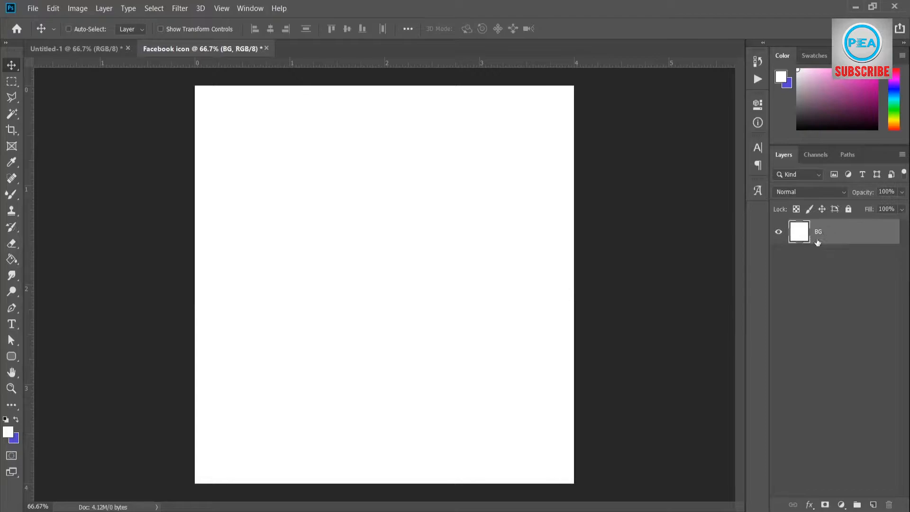
left_click(8, 432)
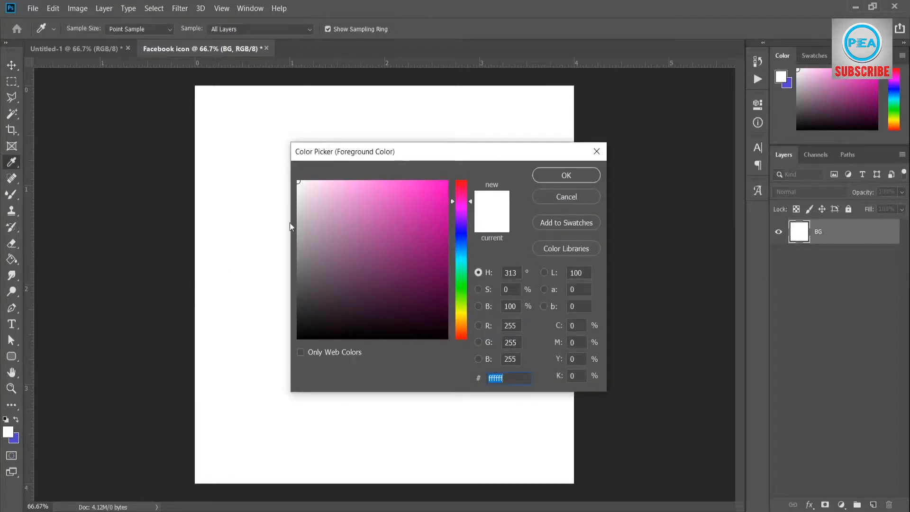
left_click(300, 203)
left_click_drag(299, 203, 300, 201)
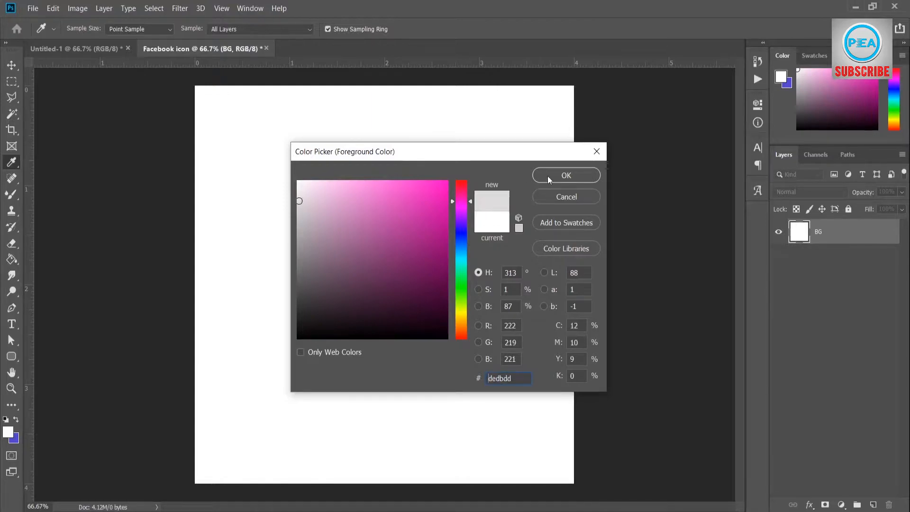
left_click(547, 176)
left_click(11, 259)
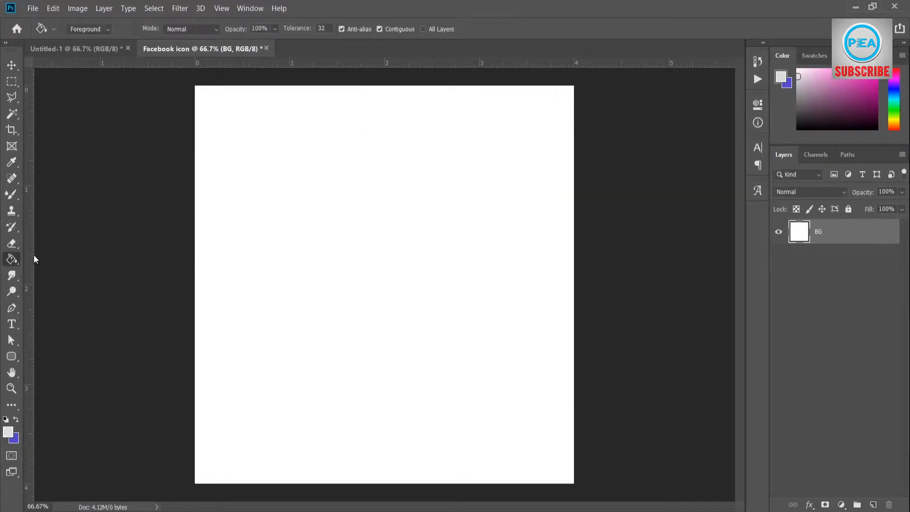
left_click(231, 172)
left_click(11, 65)
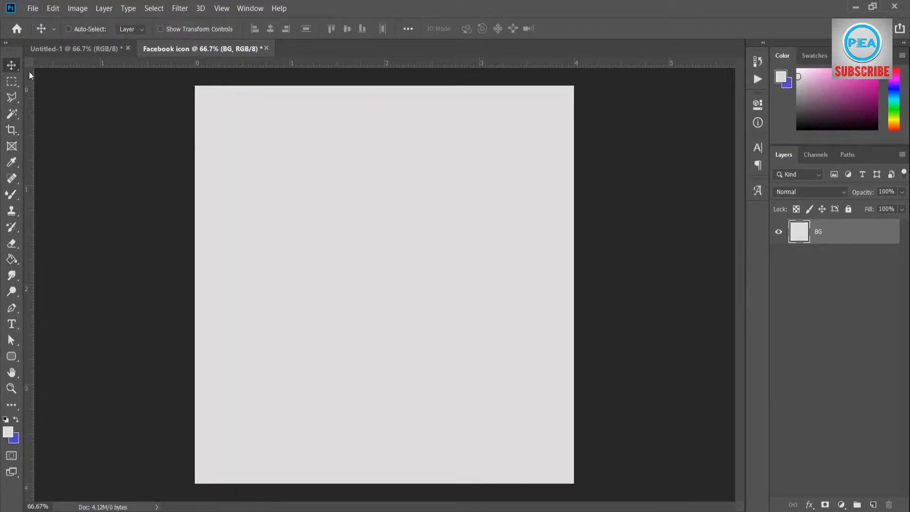
left_click(802, 384)
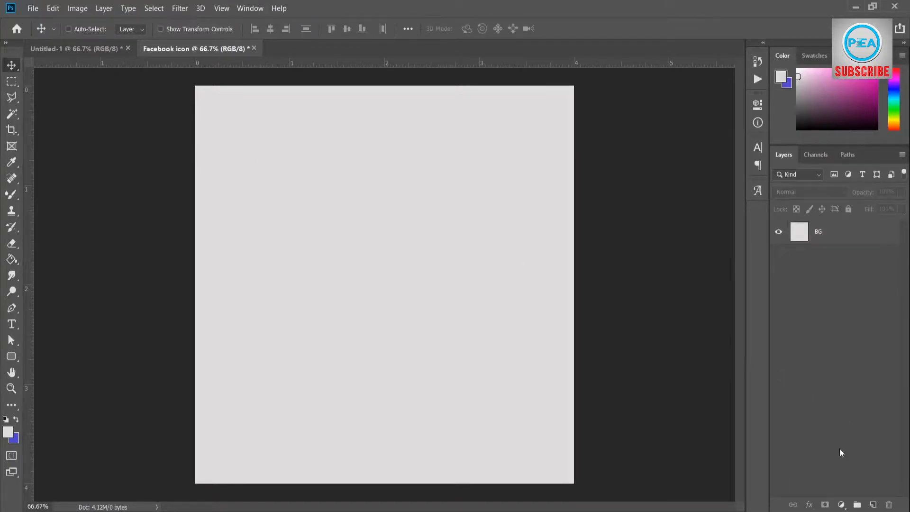
Add a new layer above BG and name it "FB icon BG".
left_click(874, 505)
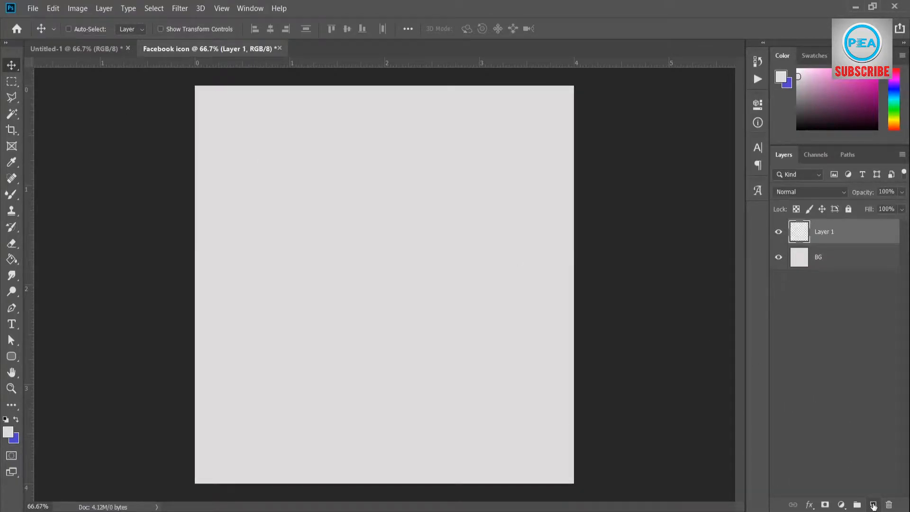
double_click(825, 231)
key("BackSpace")
type("FB")
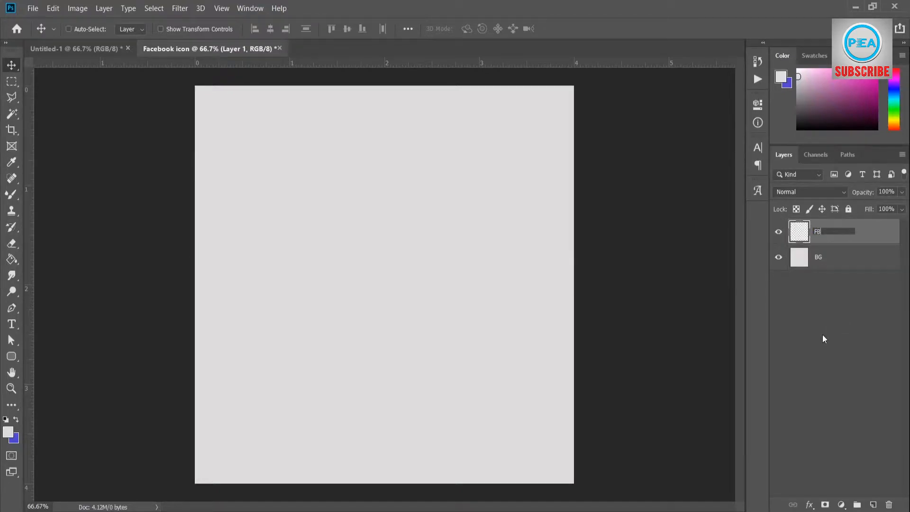
type(" icon BG")
key("Return")
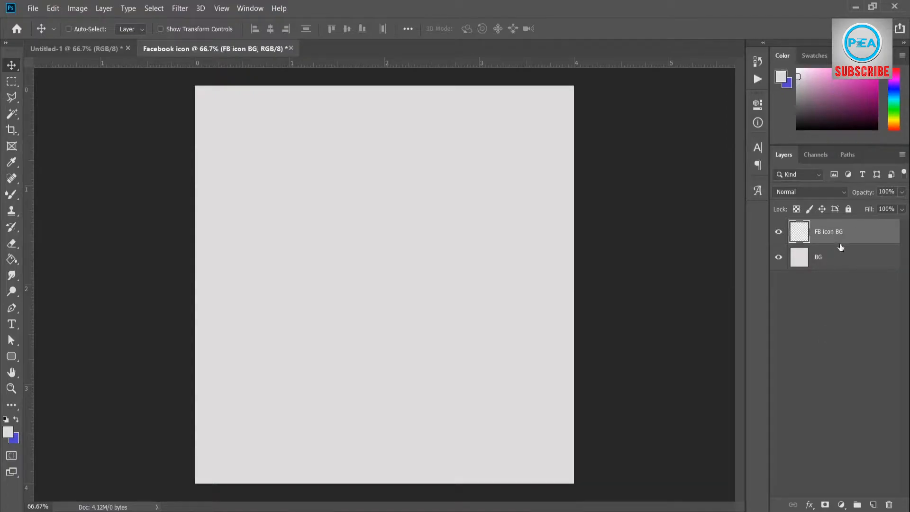
Draw a rounded square about 641 px wide on the FB icon BG layer and fill it with dark blue 270e86.
left_click(10, 358)
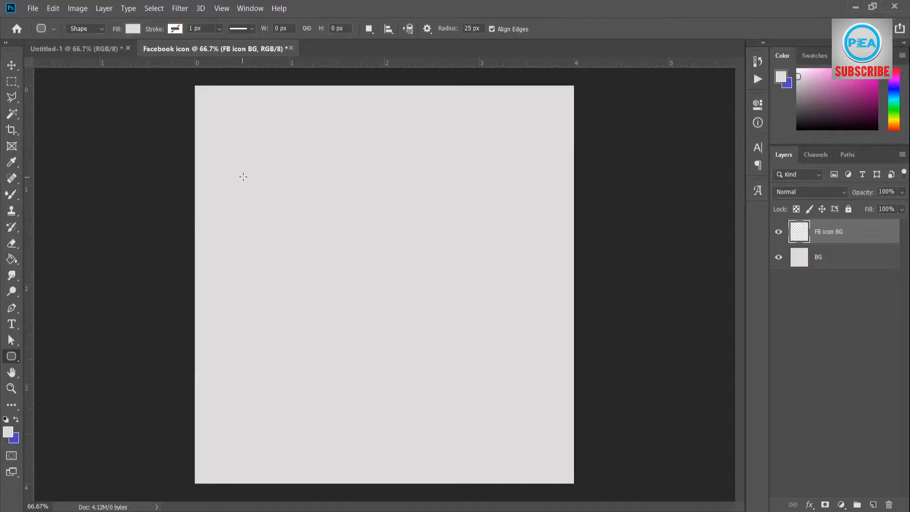
mouse_move(252, 173)
left_mouse_down()
mouse_move(318, 240)
mouse_move(384, 286)
mouse_move(580, 385)
left_mouse_up()
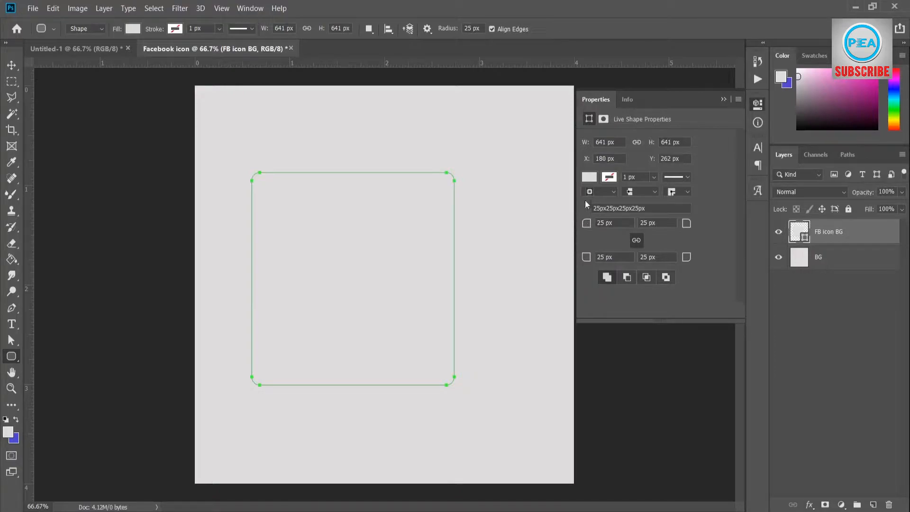
left_click(589, 177)
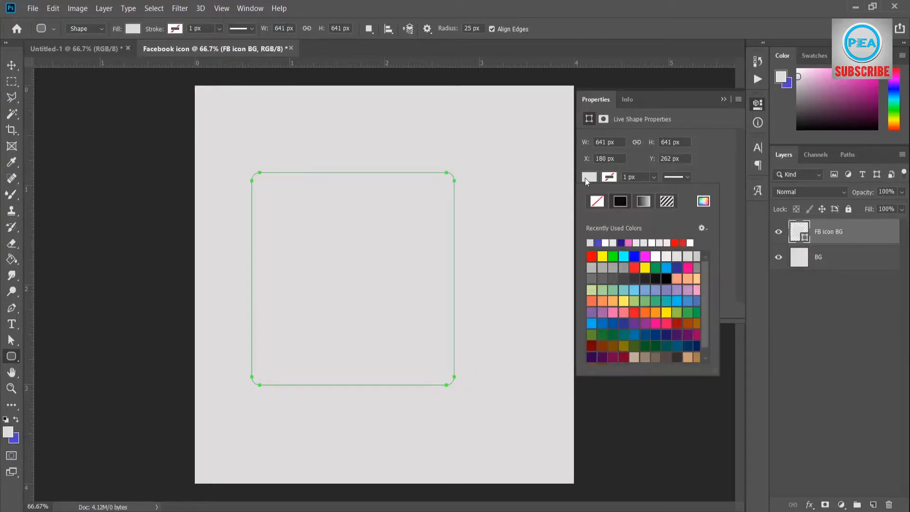
left_click(622, 242)
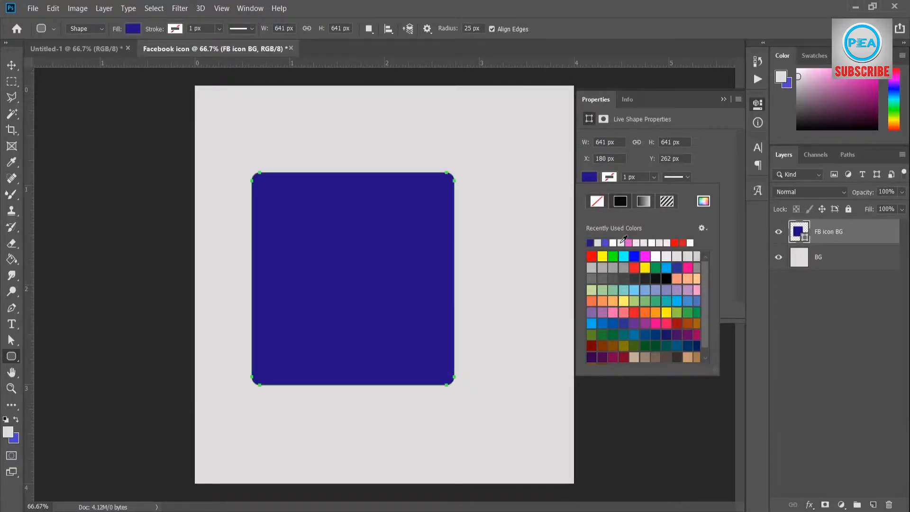
left_click(704, 201)
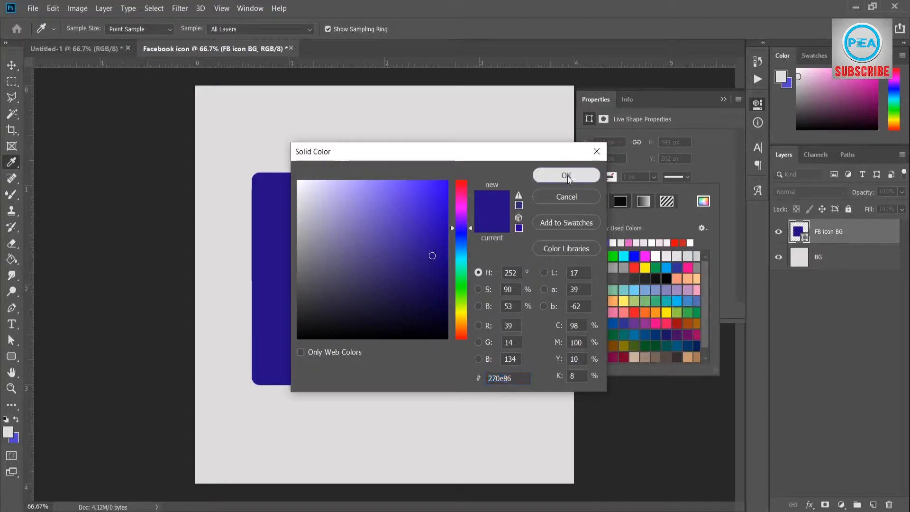
left_click(567, 175)
left_click(590, 121)
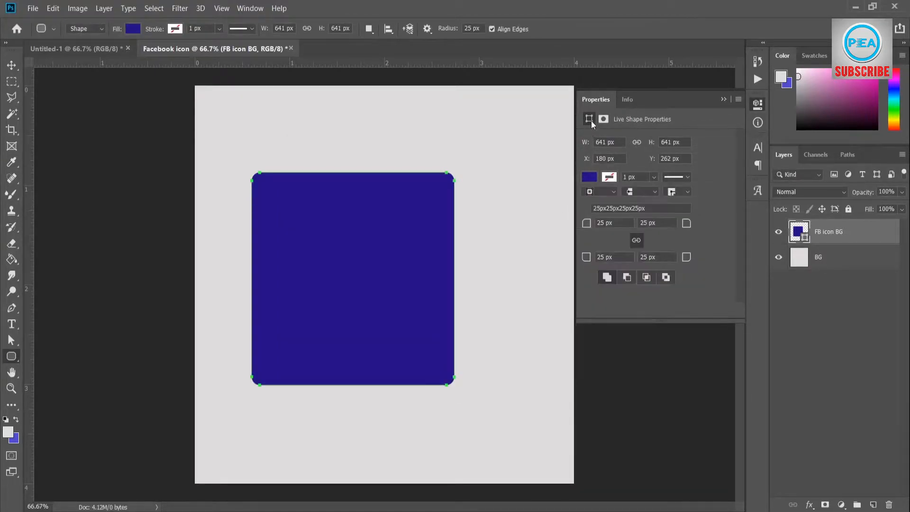
Increase the blue square's corner radius to about 39 px on all four corners.
left_click_drag(590, 224, 595, 226)
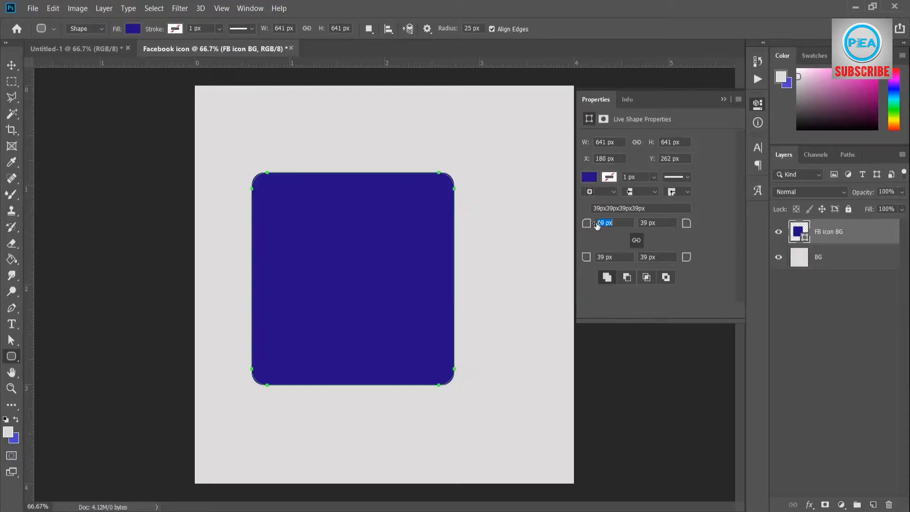
left_click_drag(597, 226, 598, 224)
left_click(723, 99)
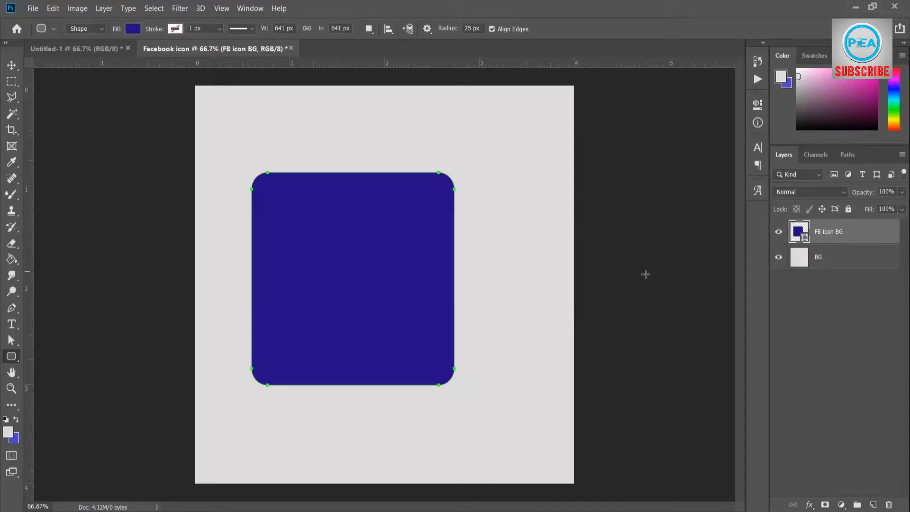
Centre the blue square horizontally and vertically on the canvas by aligning it to a full-canvas selection, and clear the selection.
left_click(12, 65)
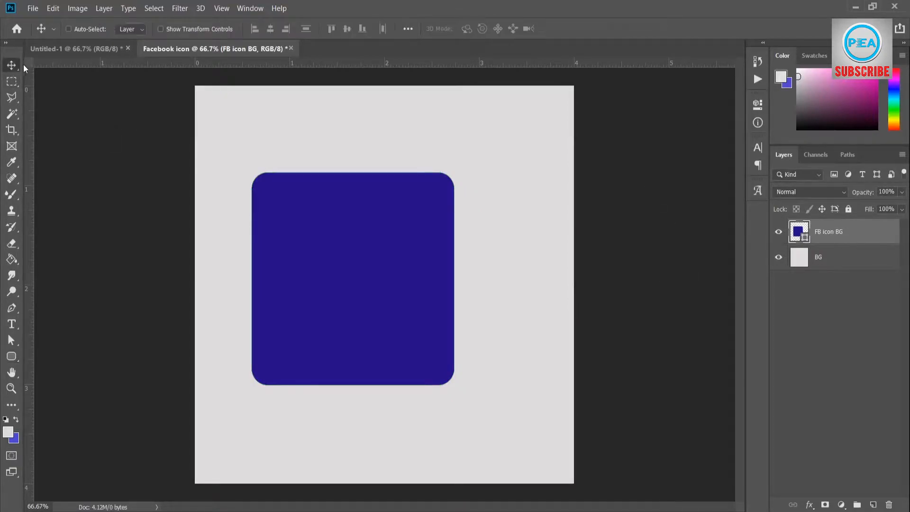
left_click(154, 8)
left_click(156, 20)
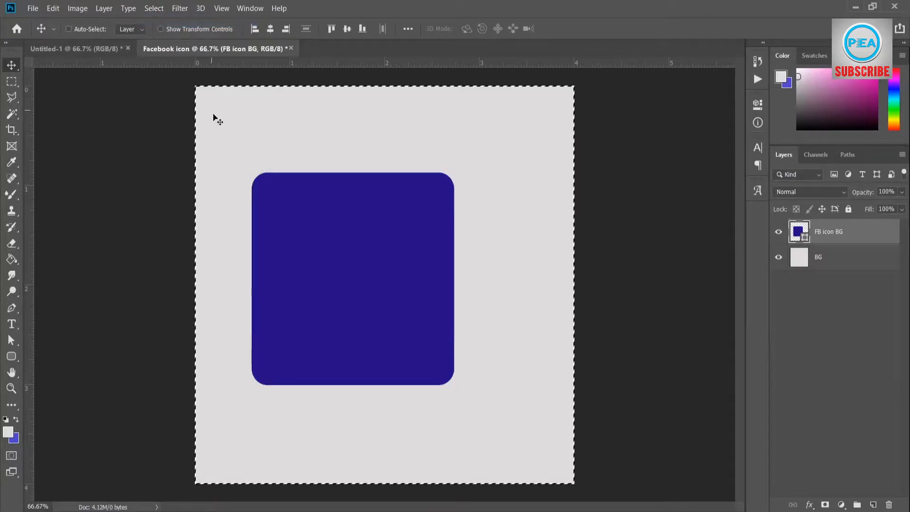
left_click(271, 30)
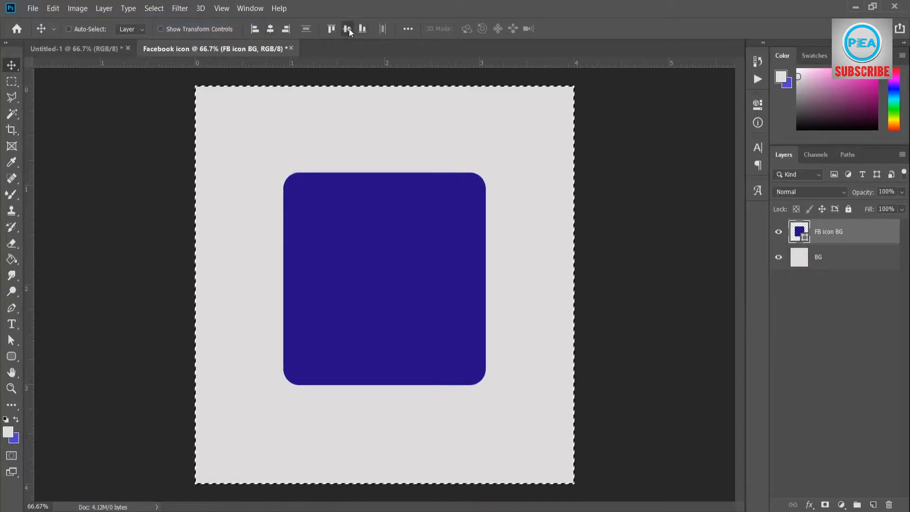
left_click(347, 29)
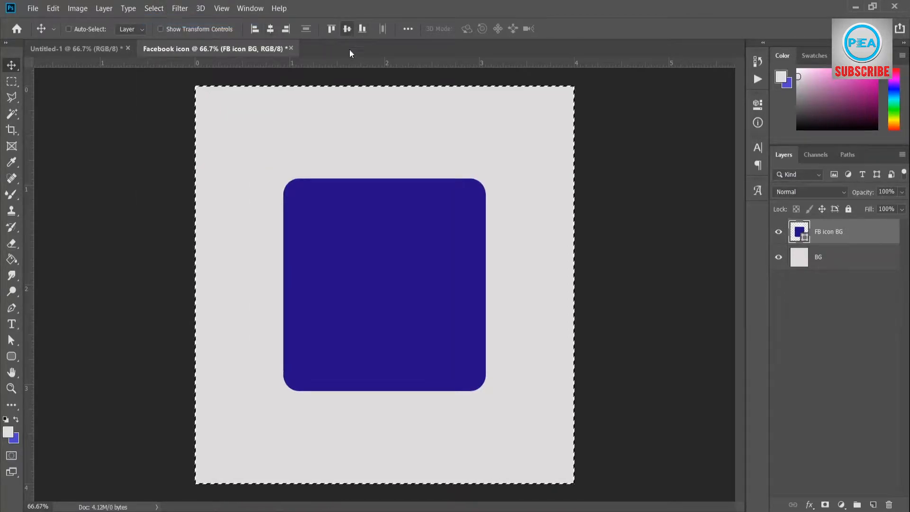
left_click(154, 8)
left_click(160, 33)
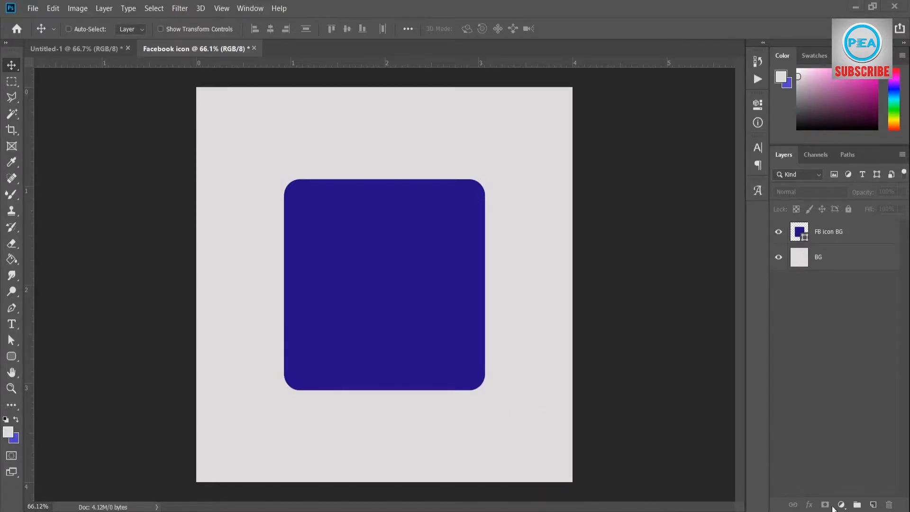
Add a new layer above the blue square's layer and name it Text.
left_click(875, 505)
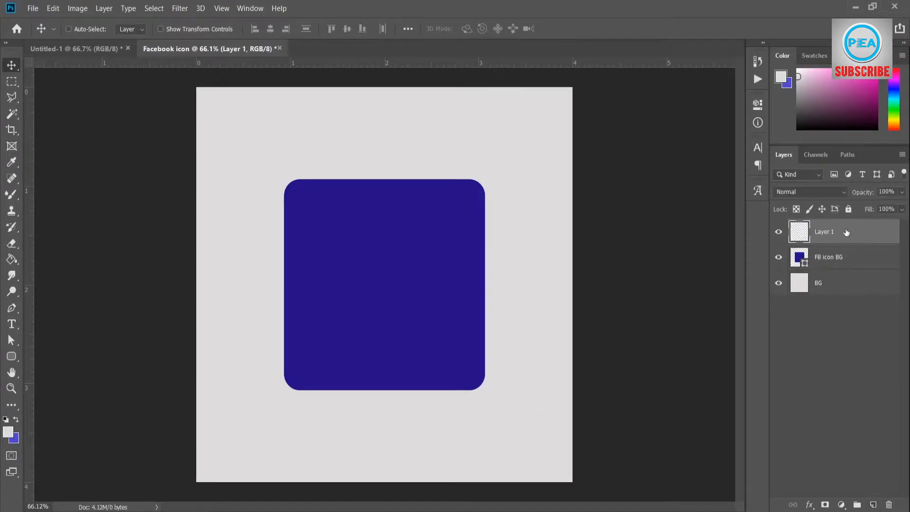
double_click(828, 231)
type("Text")
key("Return")
Add a horizontal text letter "f" on the Text layer over the blue square.
left_click_drag(12, 324, 52, 324)
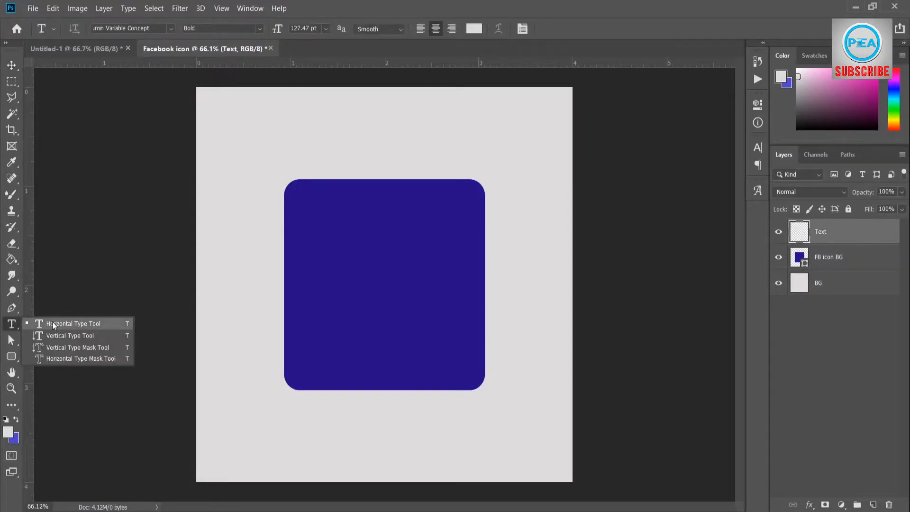
left_click(82, 324)
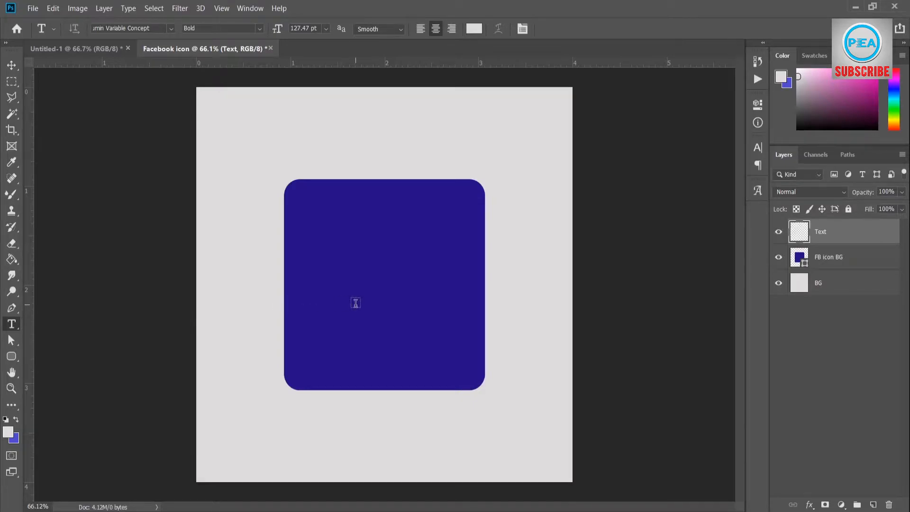
left_click(355, 304)
type("f")
Change the font of the letter "f" to Klavika and finish the text edit.
double_click(347, 276)
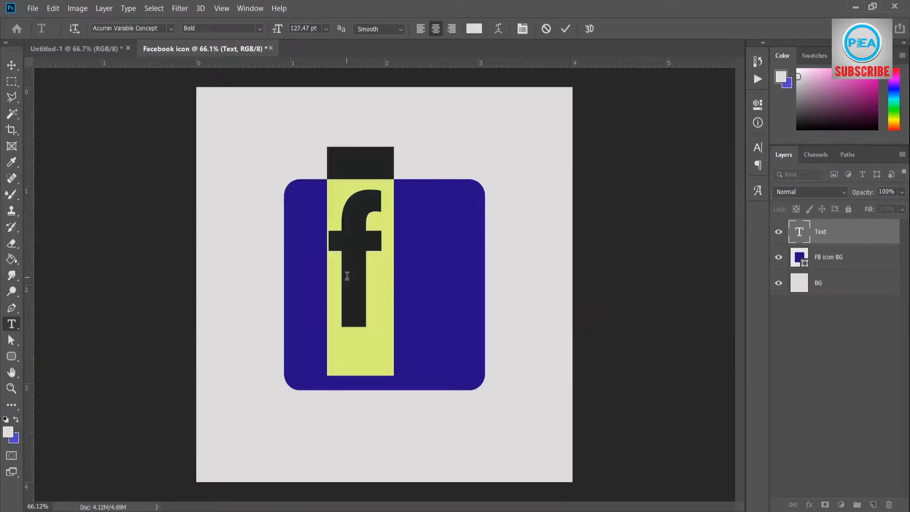
left_click(170, 29)
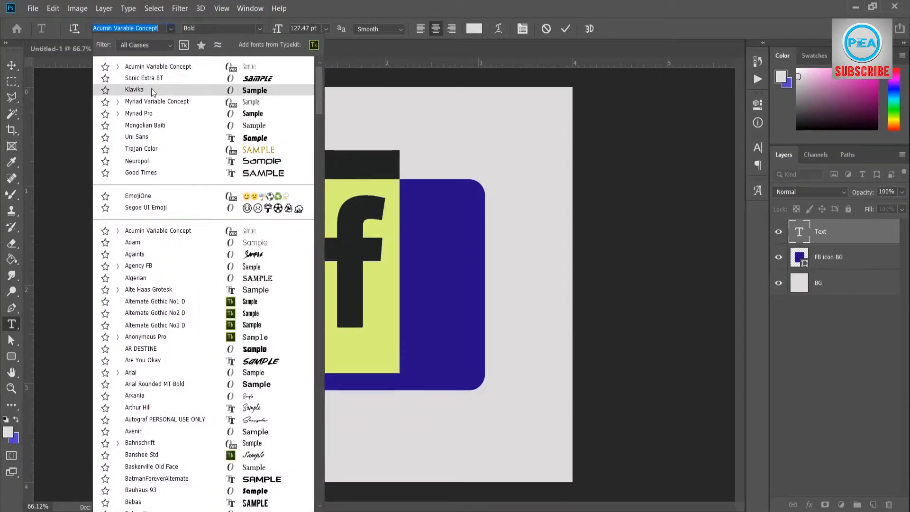
left_click(179, 90)
left_click(12, 66)
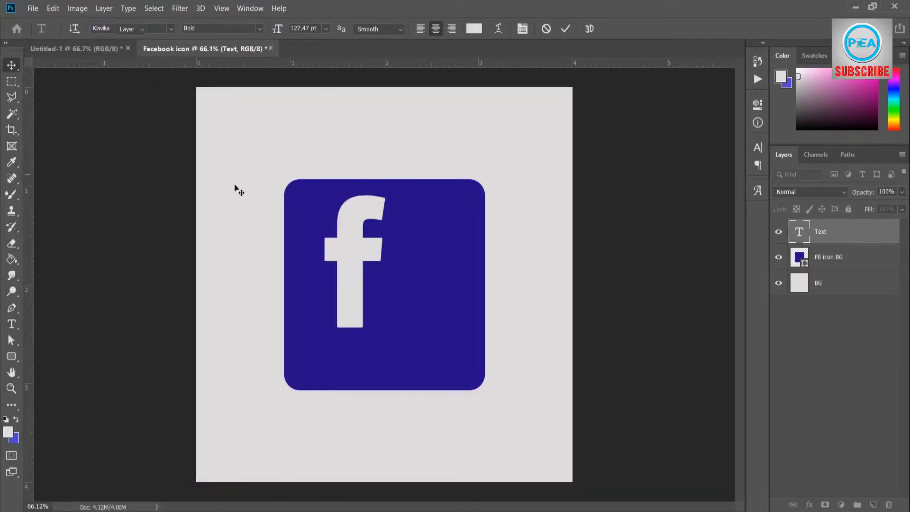
Move the letter "f" to the blue square's lower right area and scale it proportionally to about 121%.
left_click_drag(345, 280, 419, 348)
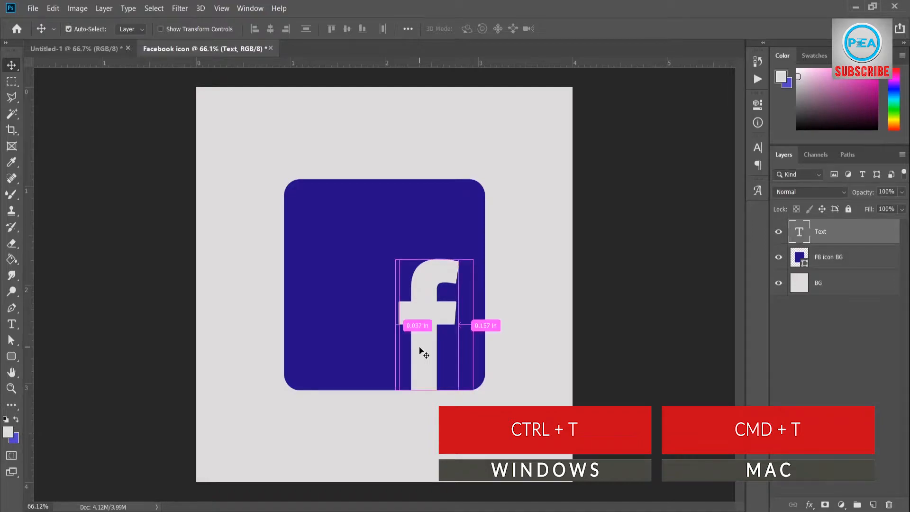
key("ctrl+t")
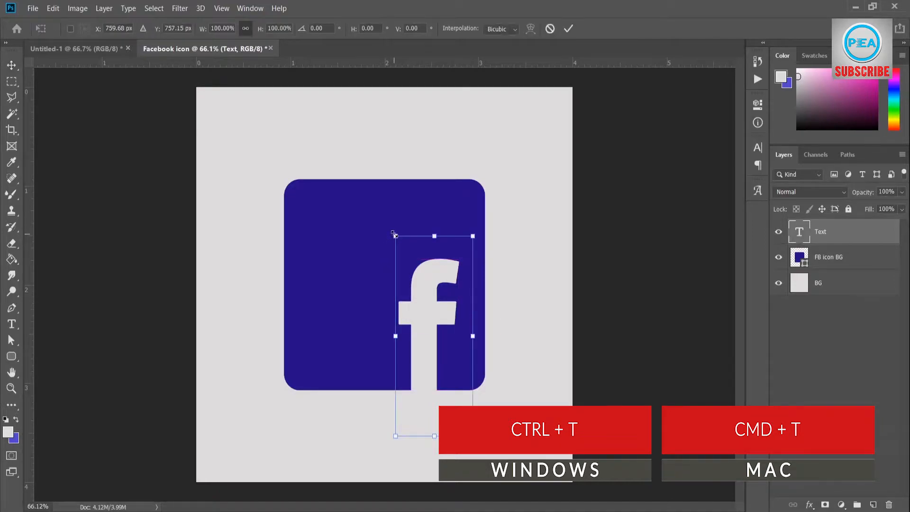
left_click_drag(393, 233, 367, 221)
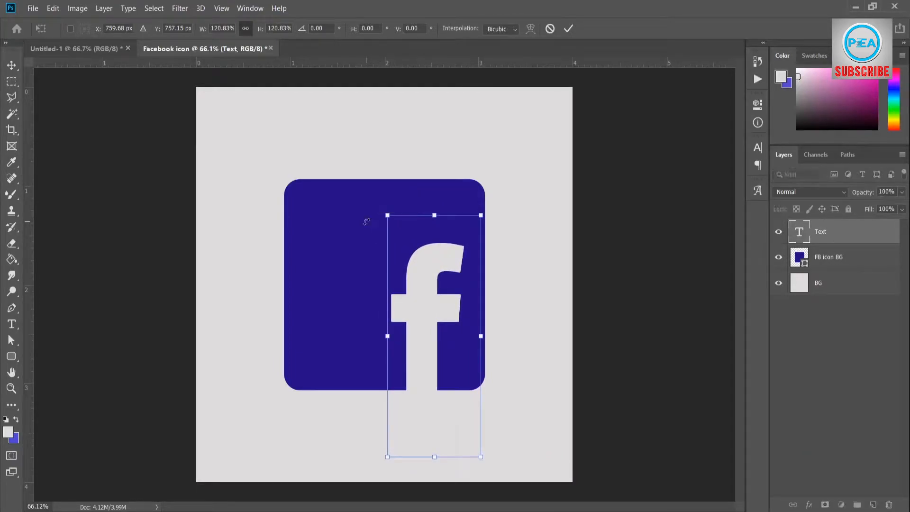
left_click(11, 65)
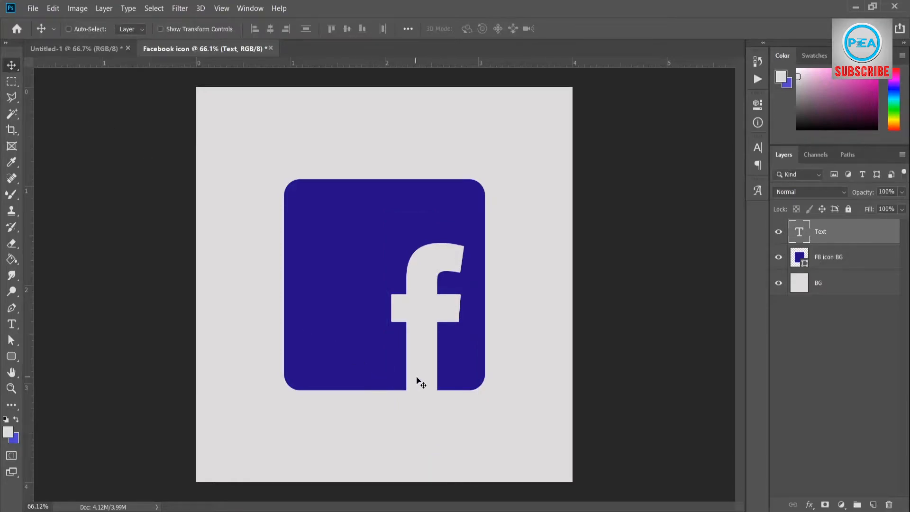
Move the letter "f" slightly up so its foot lines up with the blue square's bottom edge.
scroll(425, 381, "up", 5)
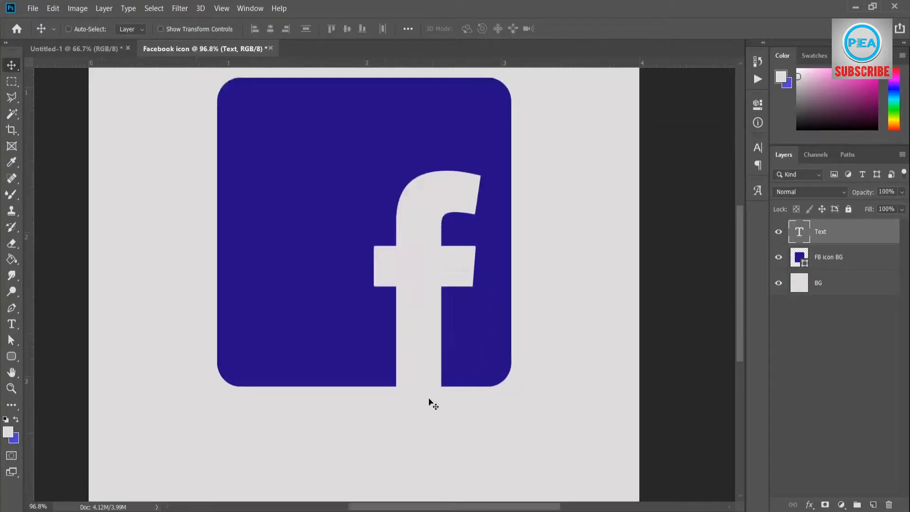
left_click_drag(418, 366, 421, 339)
scroll(421, 339, "down", 4)
scroll(424, 342, "down", 2)
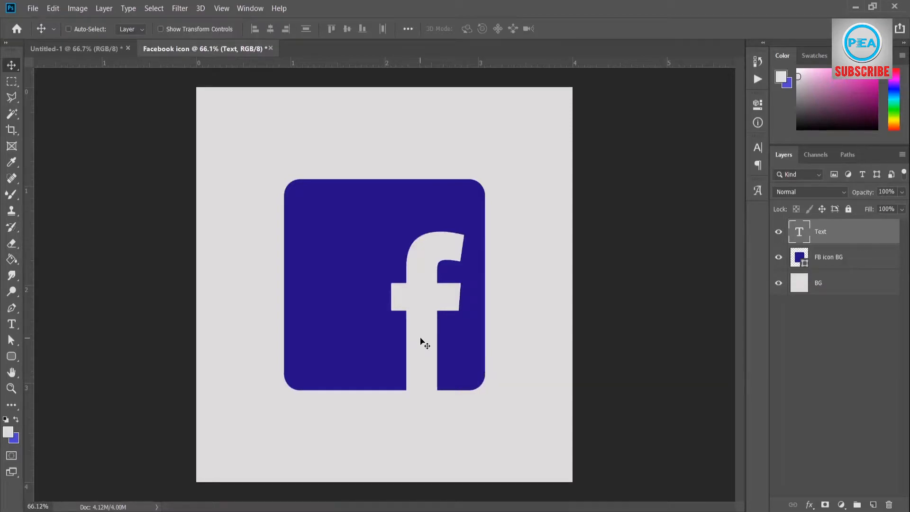
Recolour the letter "f" to white ffffff and deselect its layer.
double_click(421, 341)
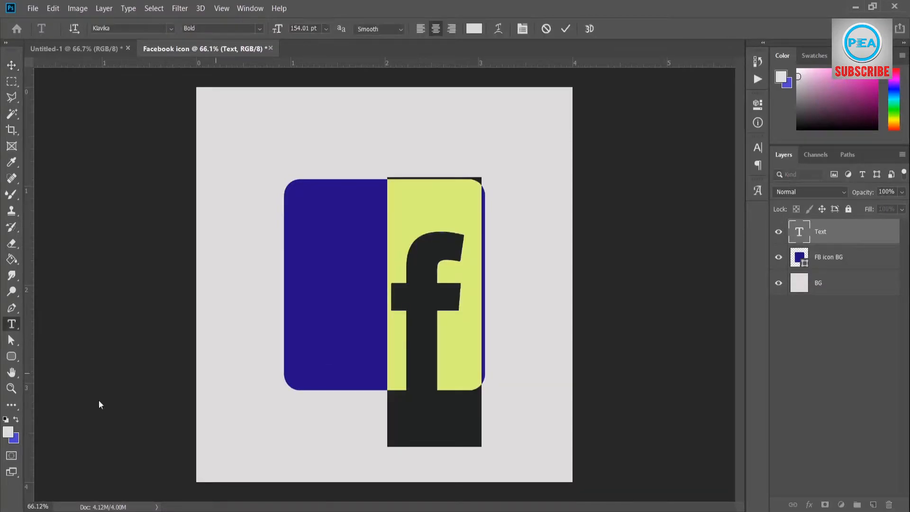
left_click(9, 432)
left_click_drag(321, 209, 265, 141)
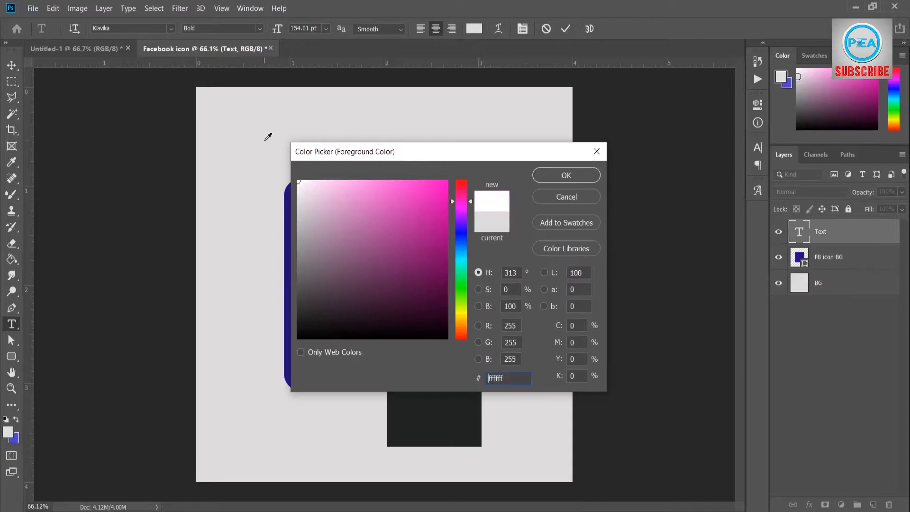
left_click(556, 180)
left_click(11, 67)
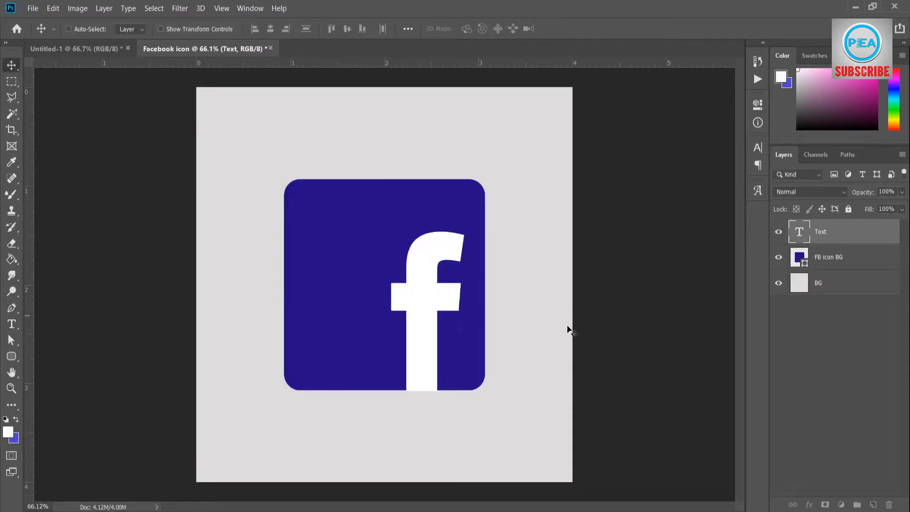
left_click(808, 378)
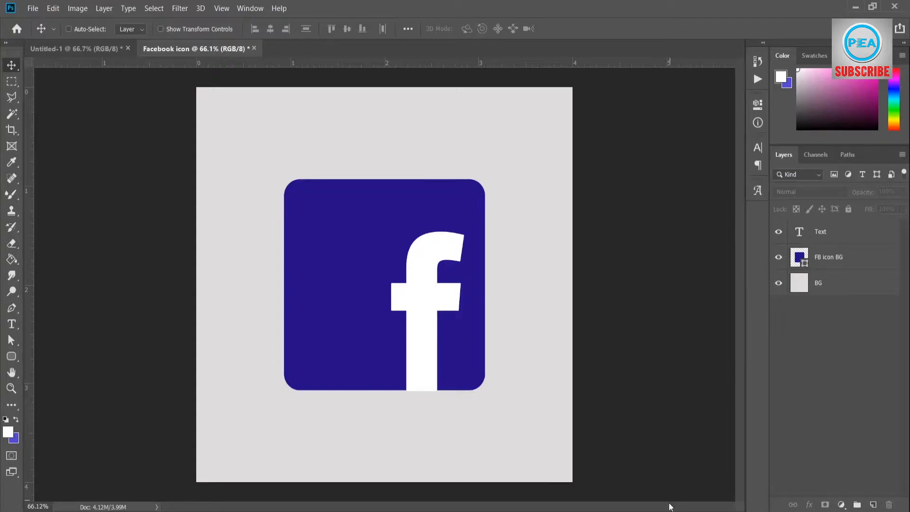
Add a new layer above the Text layer and name it Mask_top.
left_click(830, 239)
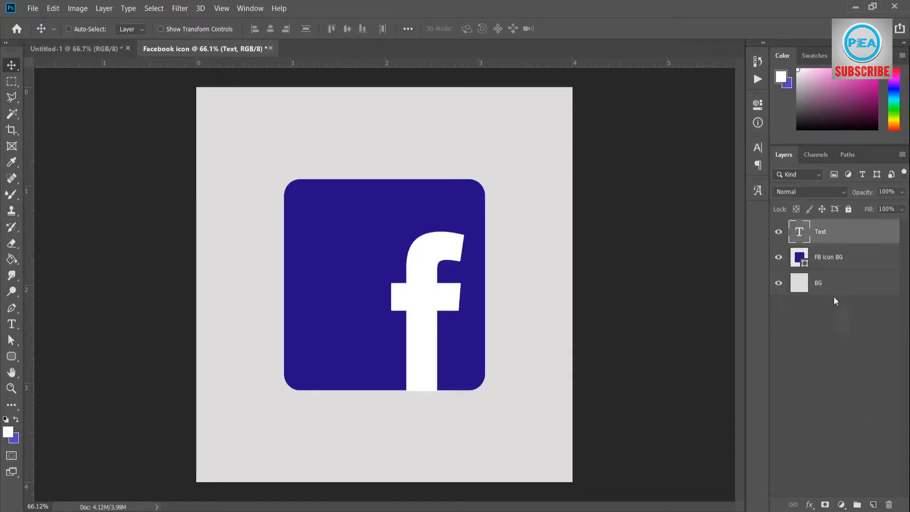
left_click(873, 504)
double_click(824, 232)
type("Mask")
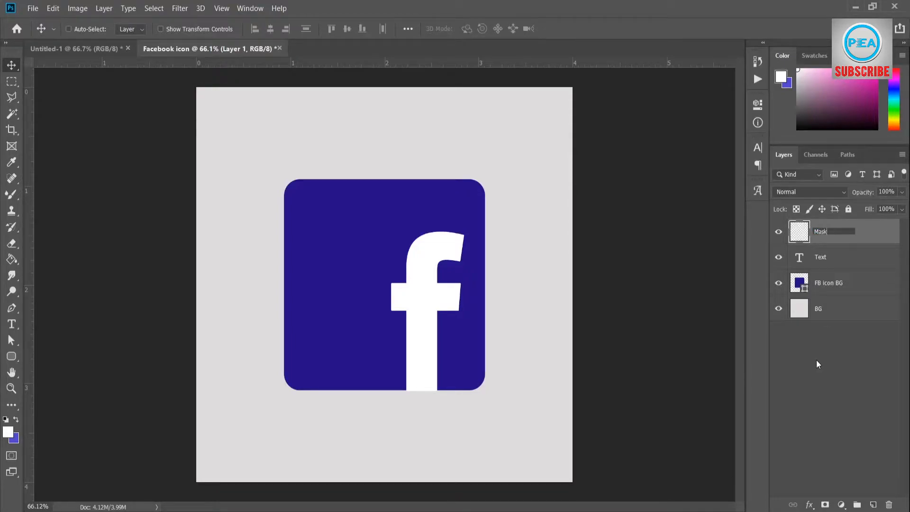
type("_top")
key("Return")
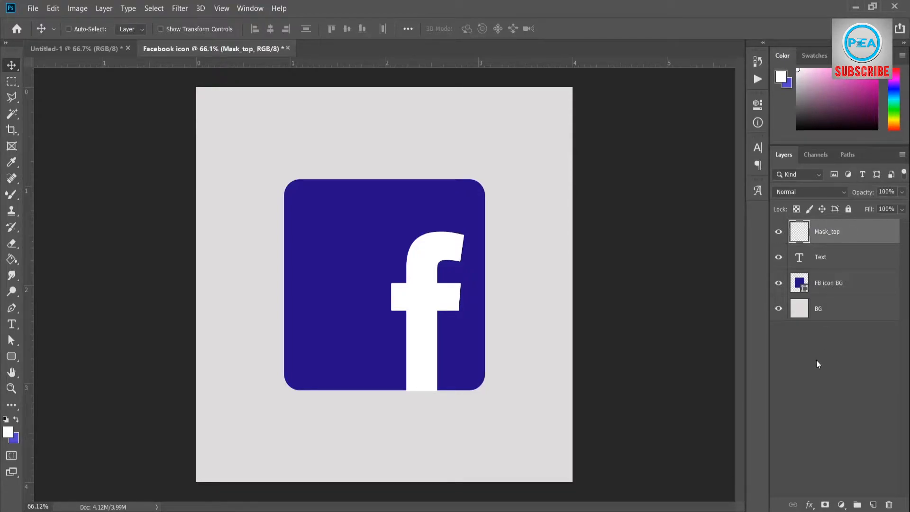
Draw a large elliptical selection around the "f" and adjust its position so its arc crosses the square's upper left part.
left_click(14, 84)
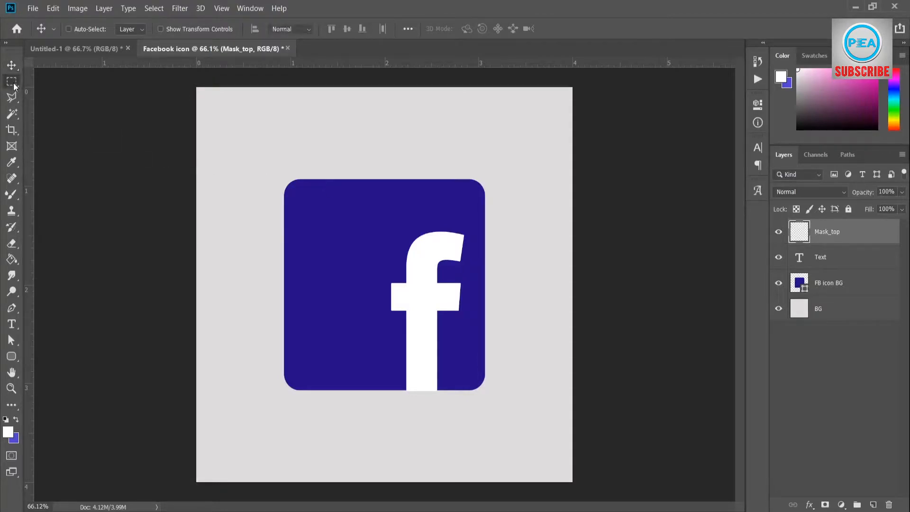
right_click(14, 84)
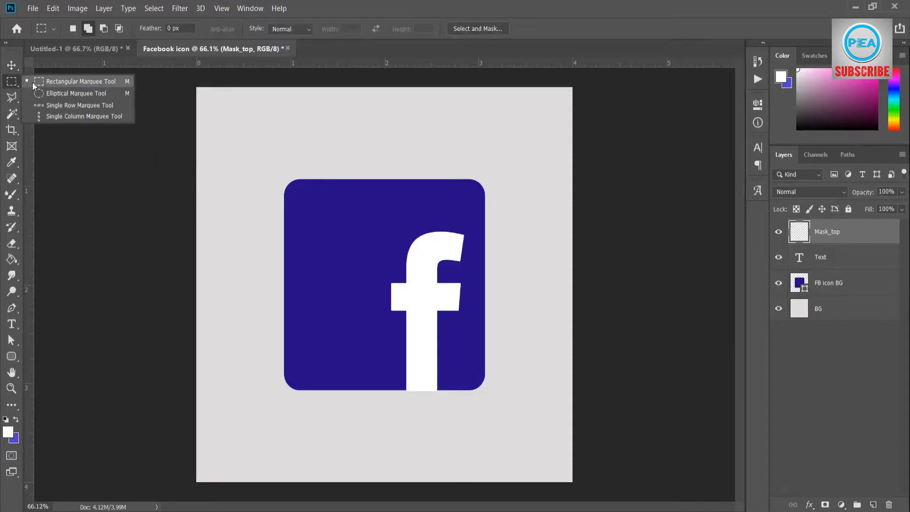
left_click(86, 96)
left_click_drag(249, 143, 662, 505)
left_click_drag(419, 215, 452, 275)
left_click_drag(451, 275, 451, 271)
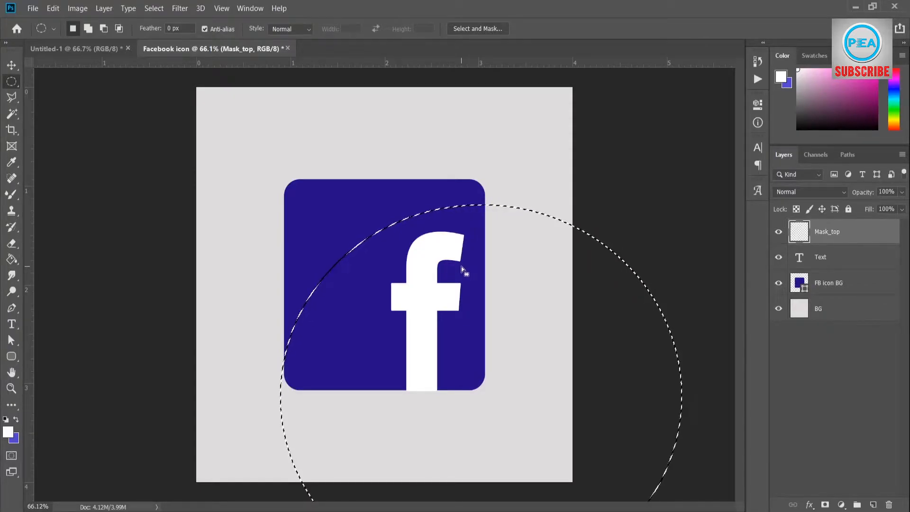
Invert the elliptical selection, fill it with white at 100% opacity on the Mask_top layer, and deselect.
left_click(147, 9)
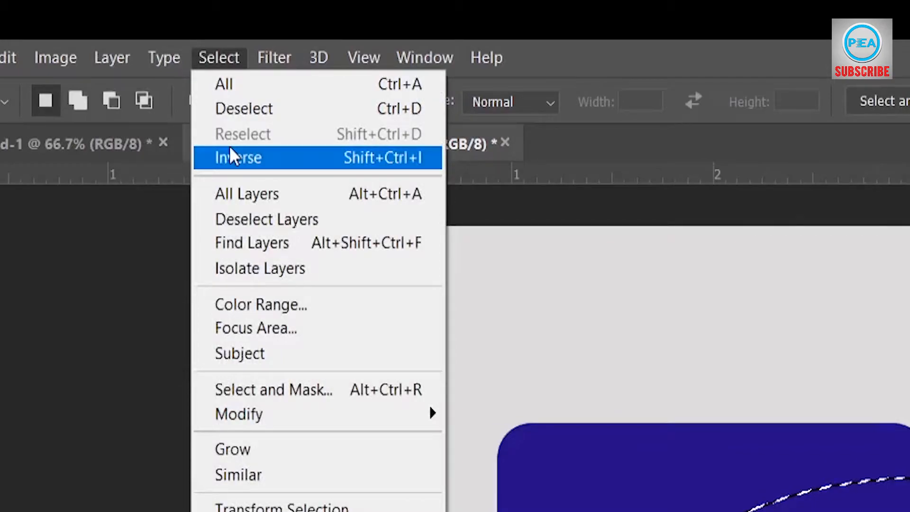
left_click(230, 153)
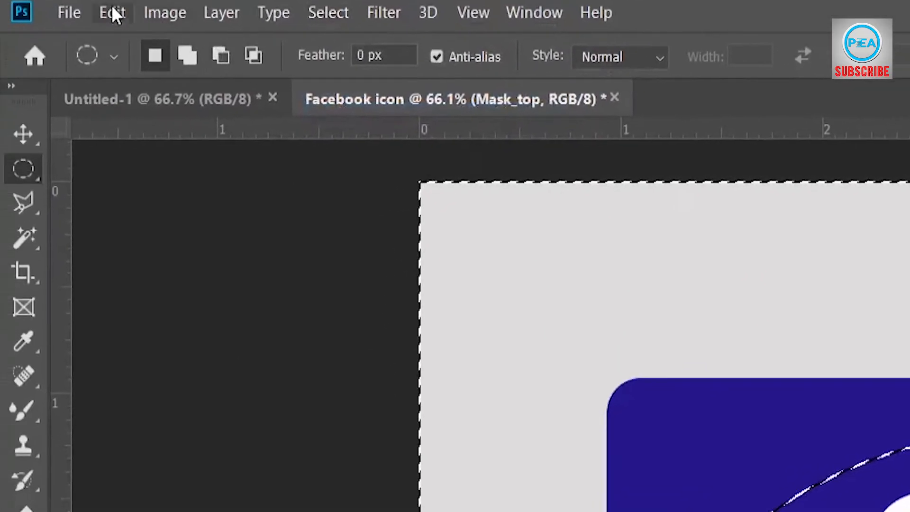
left_click(114, 10)
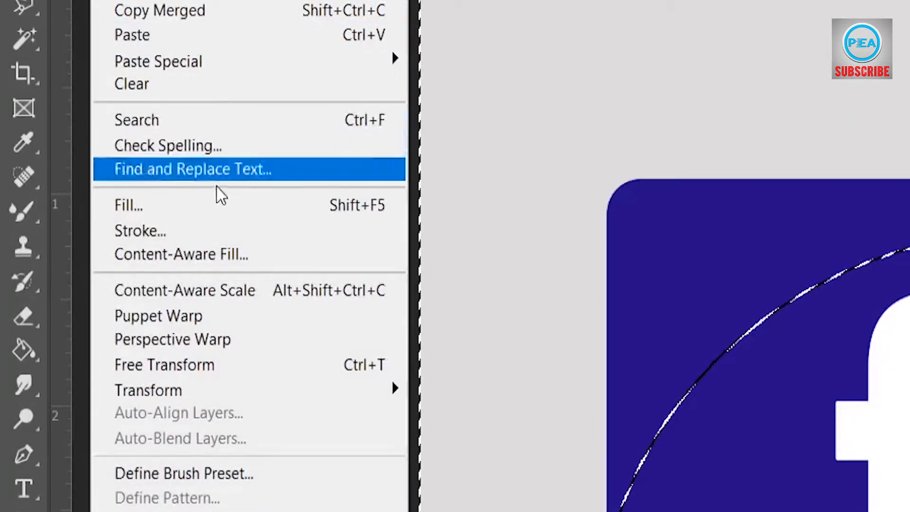
left_click(230, 208)
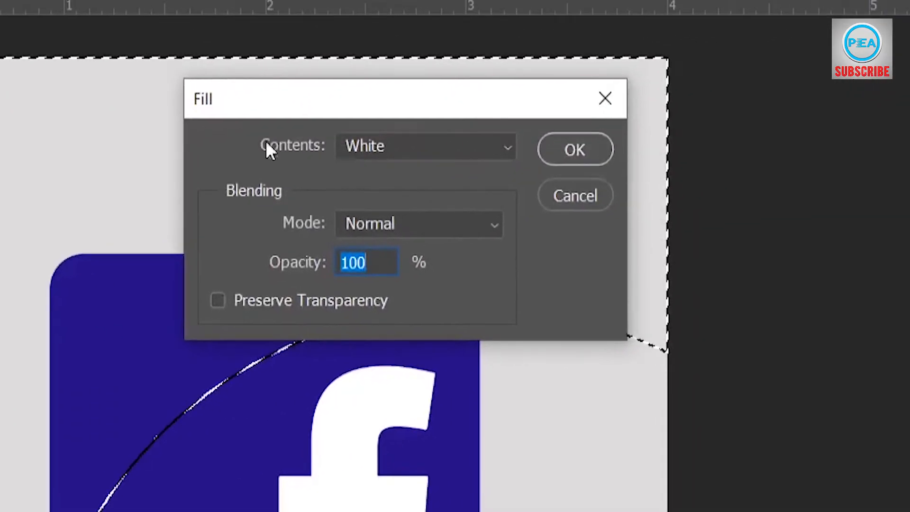
left_click(552, 159)
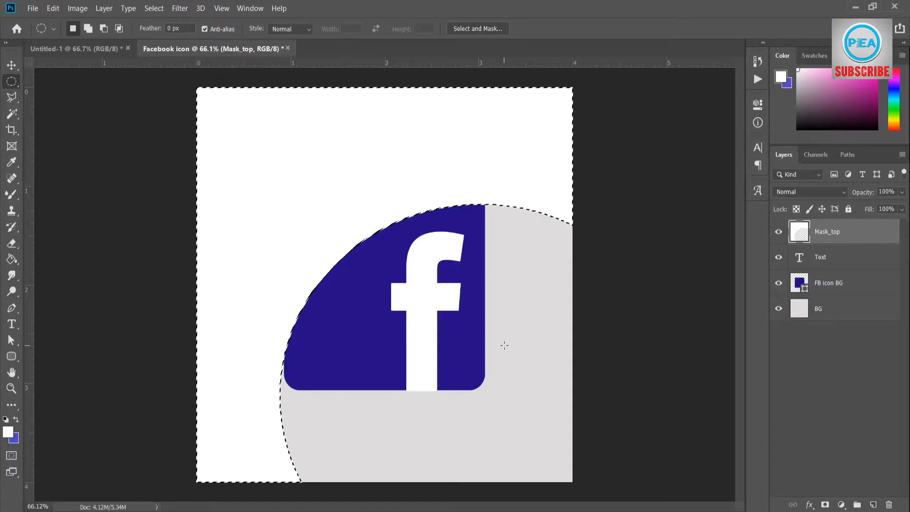
key("ctrl+d")
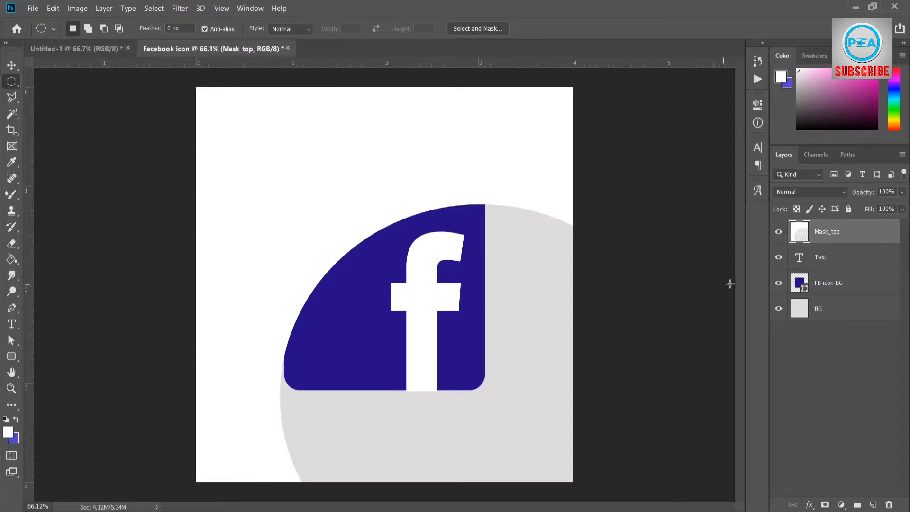
Keep Mask_top at 100% opacity and add a layer mask to it from the FB icon BG shape's outline.
left_click(902, 192)
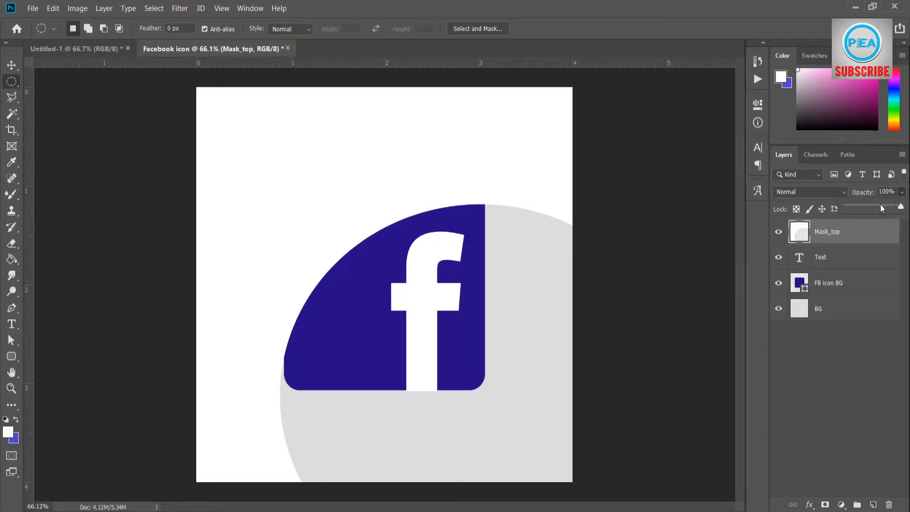
left_click_drag(852, 206, 904, 211)
left_click(800, 286, "ctrl")
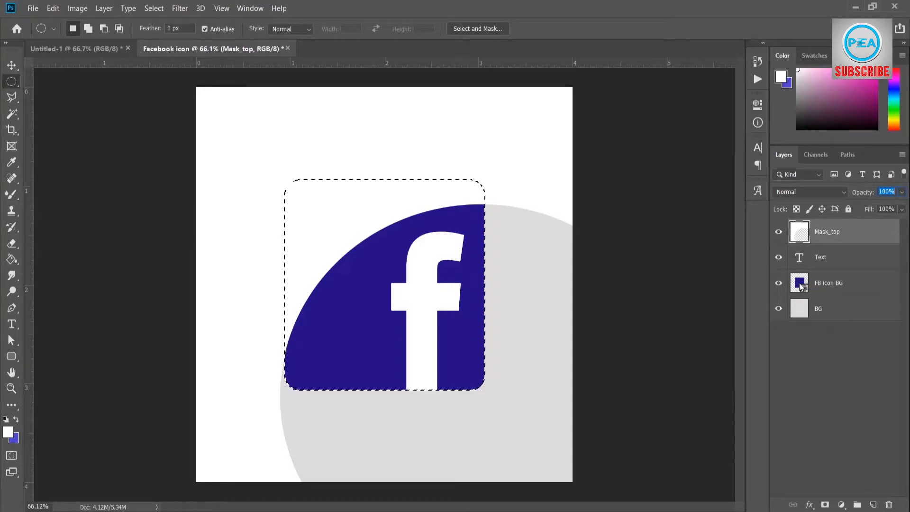
left_click(826, 504)
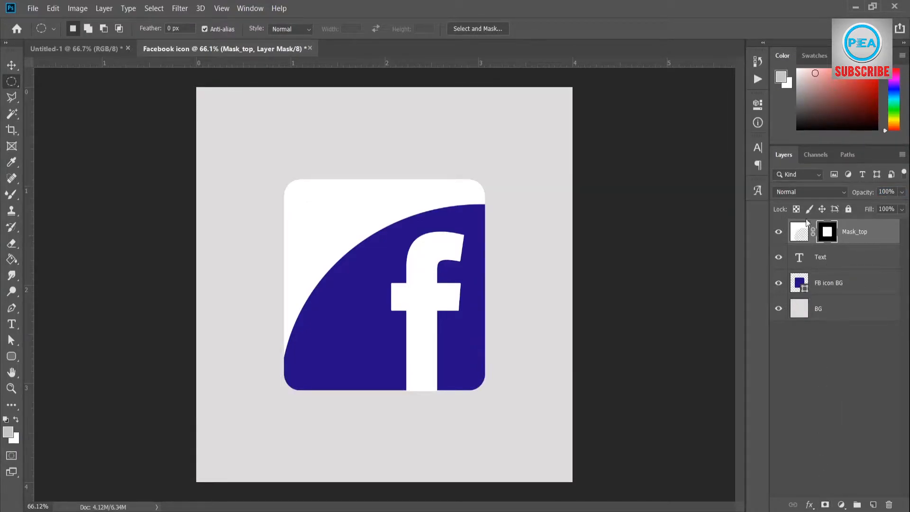
Lower the Mask_top layer's opacity to 21% and leave that layer selected.
left_click(879, 234)
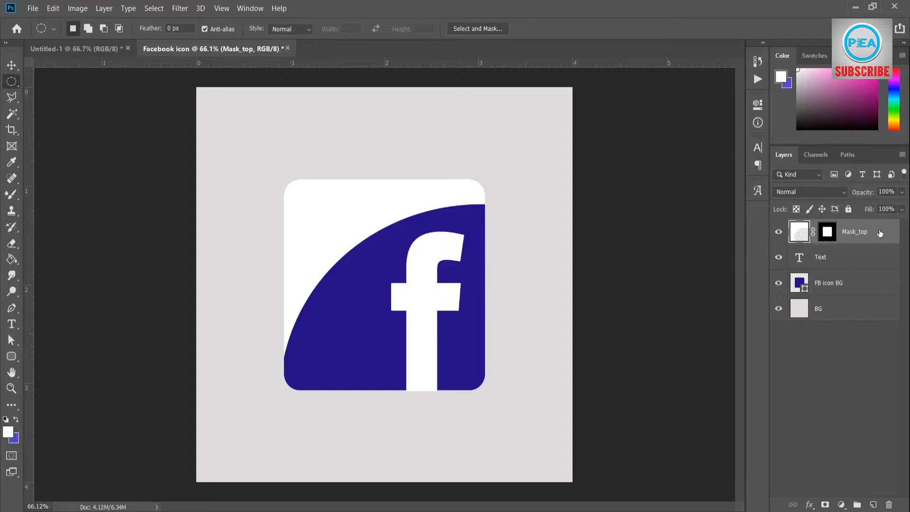
left_click(902, 193)
left_click_drag(901, 207, 859, 211)
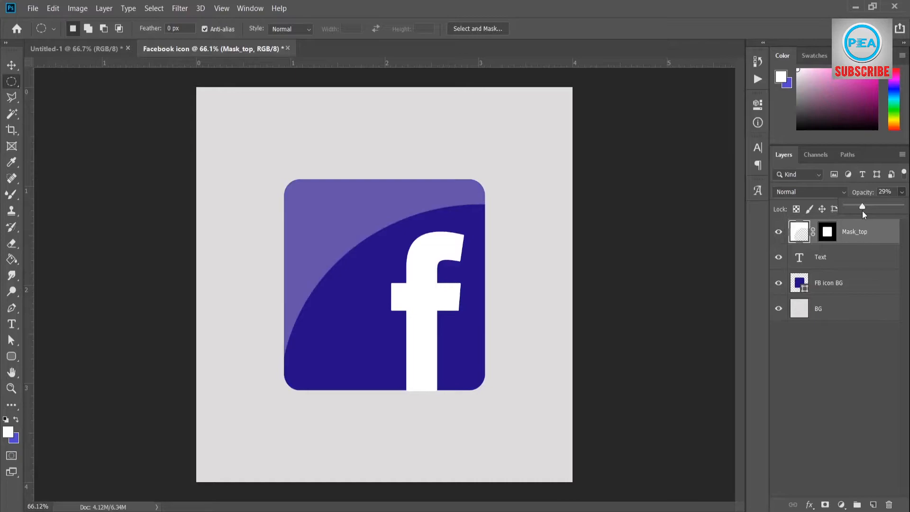
left_click_drag(856, 210, 858, 209)
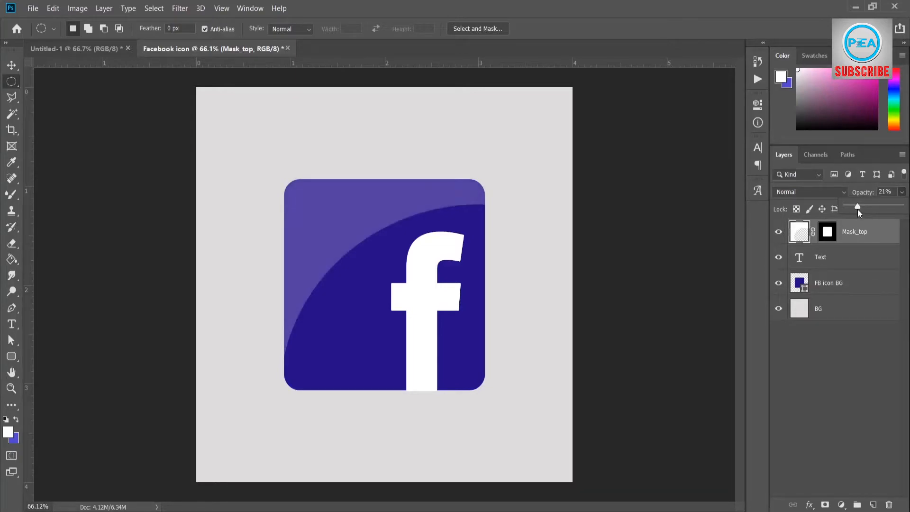
left_click(836, 398)
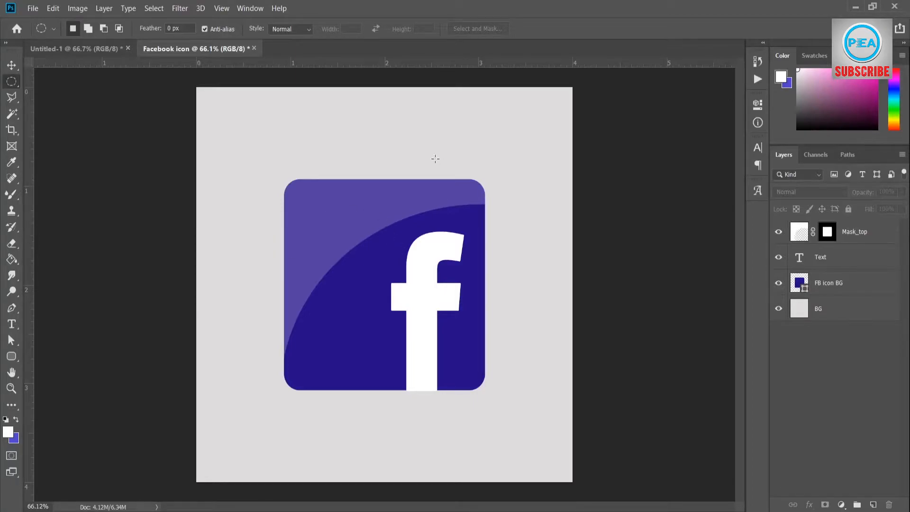
left_click(859, 232)
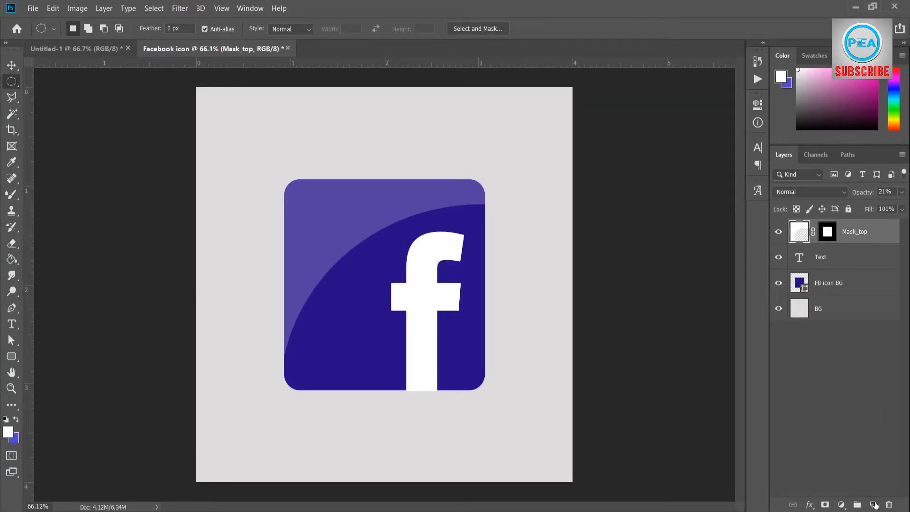
Create a new layer above Mask_top and name it Lighting.
left_click(874, 504)
double_click(826, 231)
type("L")
key("Return")
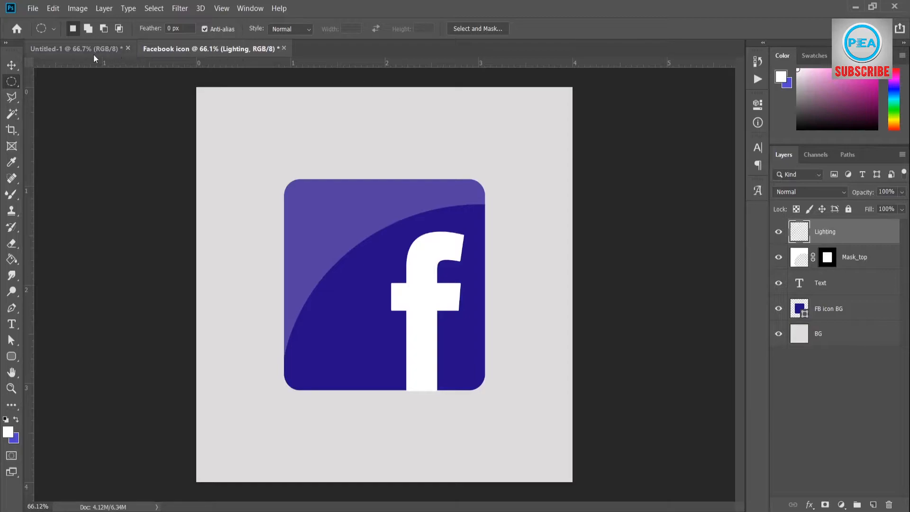
Place vertical guides on the rounded square's left and right edges, plus one guide slightly inside each of those edges.
left_click(12, 66)
left_click_drag(30, 89, 285, 148)
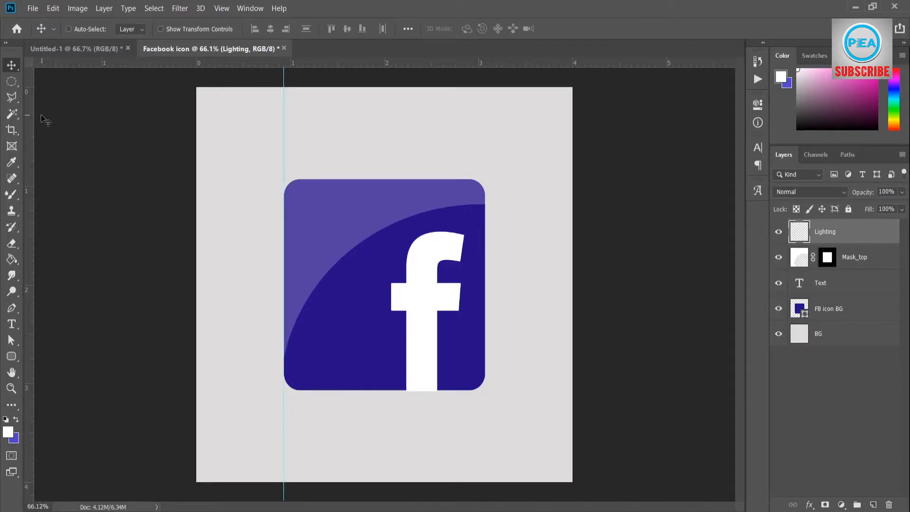
left_click_drag(31, 119, 485, 180)
left_click_drag(30, 141, 470, 172)
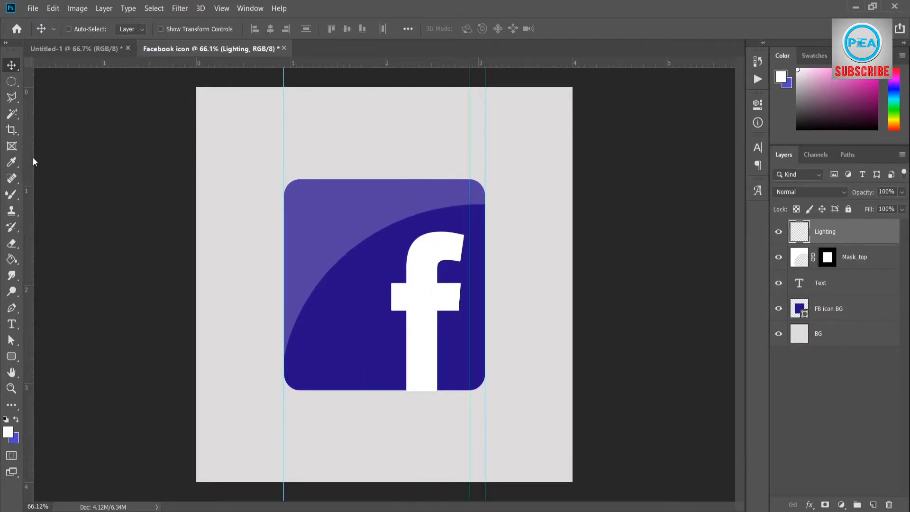
left_click_drag(31, 163, 285, 170)
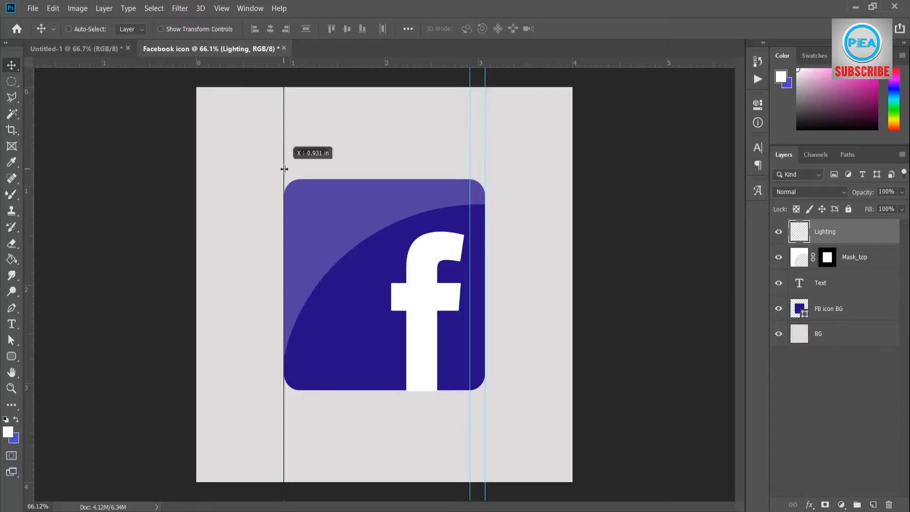
left_click_drag(285, 170, 294, 169)
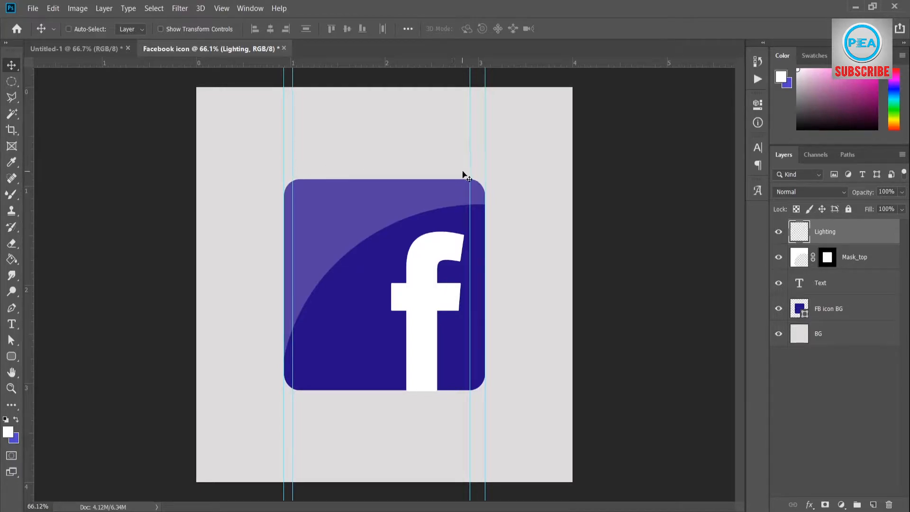
mouse_move(470, 172)
left_mouse_down()
mouse_move(486, 175)
mouse_move(477, 173)
left_mouse_up()
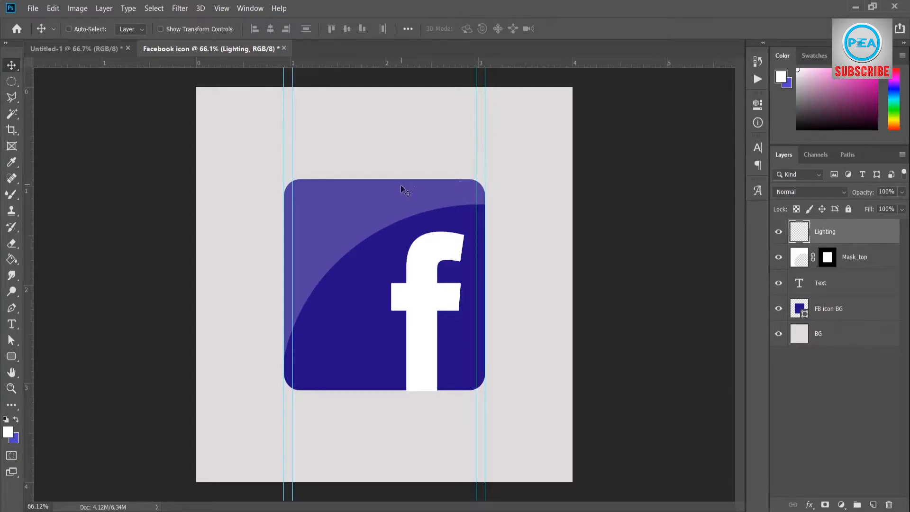
Draw a thin rectangular selection about 0.1 in tall across the square's lower part, spanning the two inner guides.
left_click(17, 84)
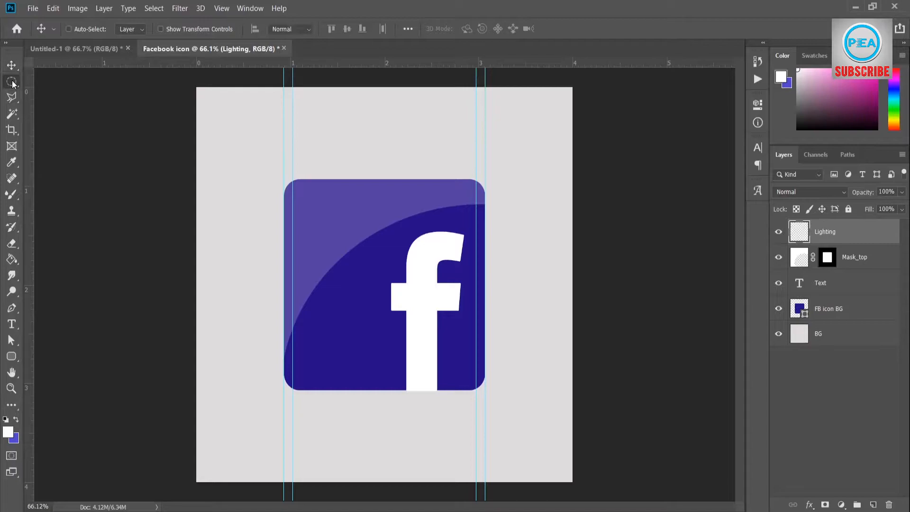
left_click(45, 82)
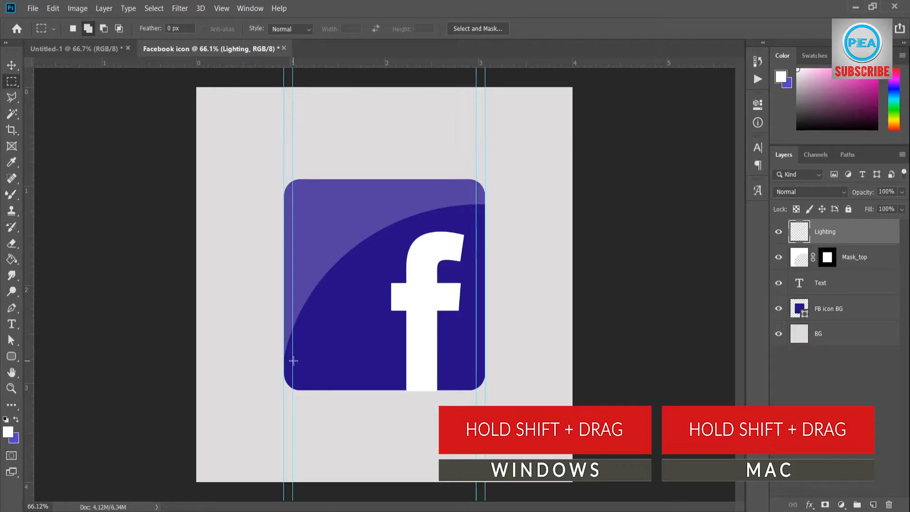
left_click_drag(293, 361, 358, 372)
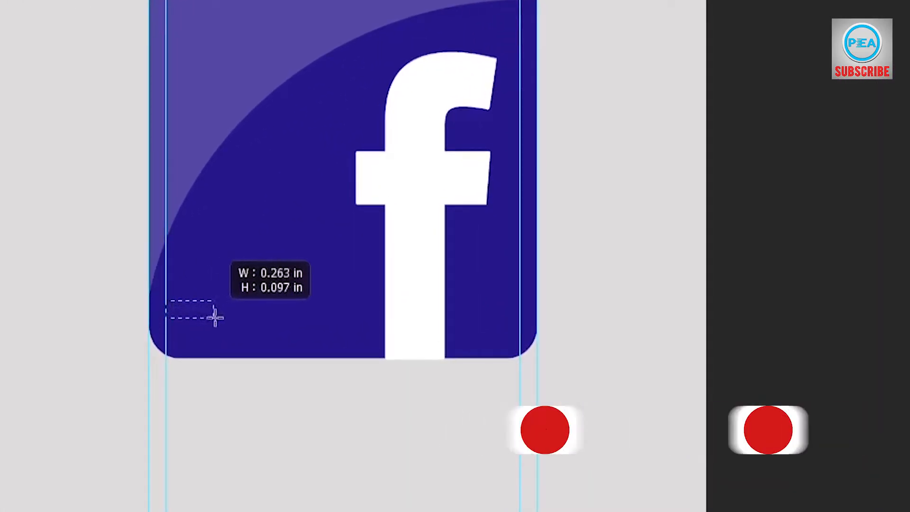
left_click_drag(291, 323, 521, 321)
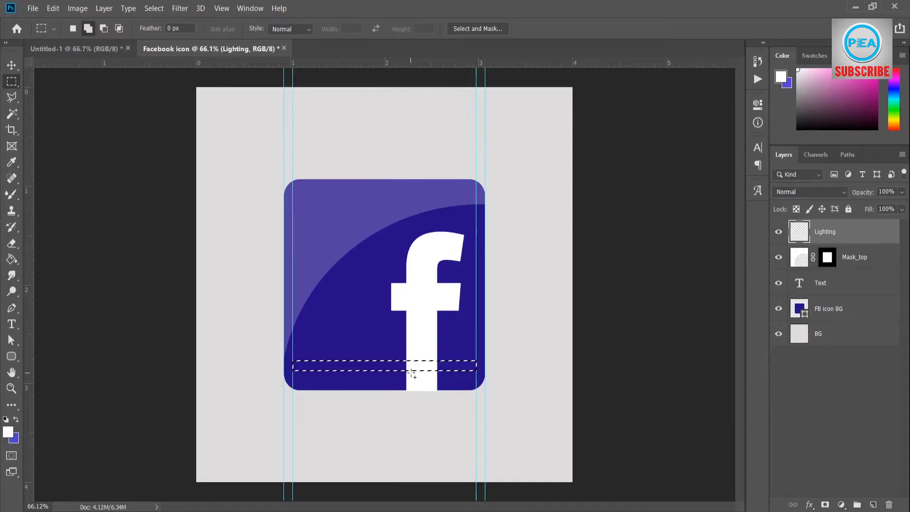
Edit the Gradient tool's Foreground to Transparent preset, setting the starting opacity stop to 0% and moving the end stop to 99%.
left_click_drag(12, 259, 66, 265)
left_click(67, 261)
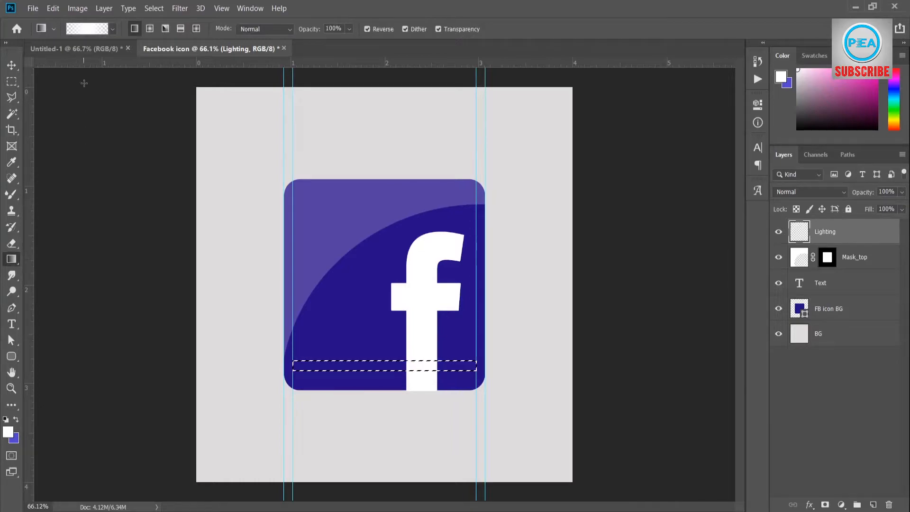
left_click(87, 30)
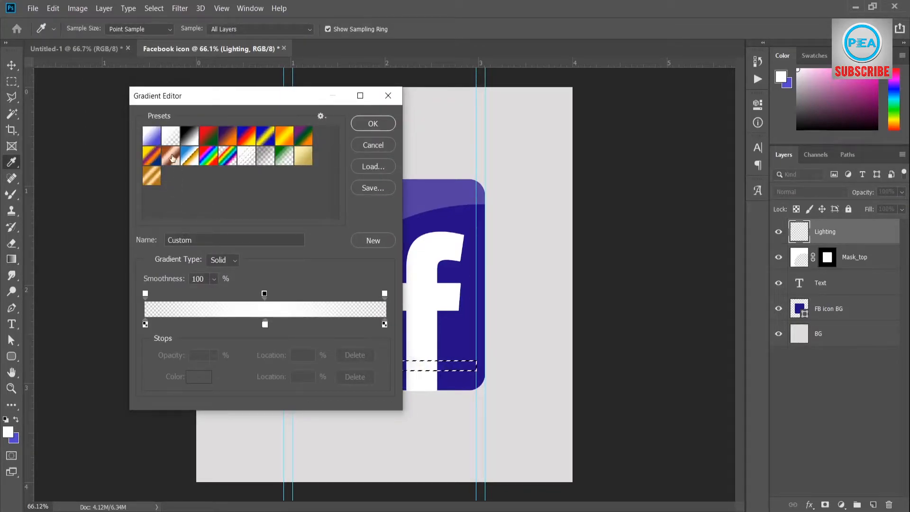
left_click(171, 136)
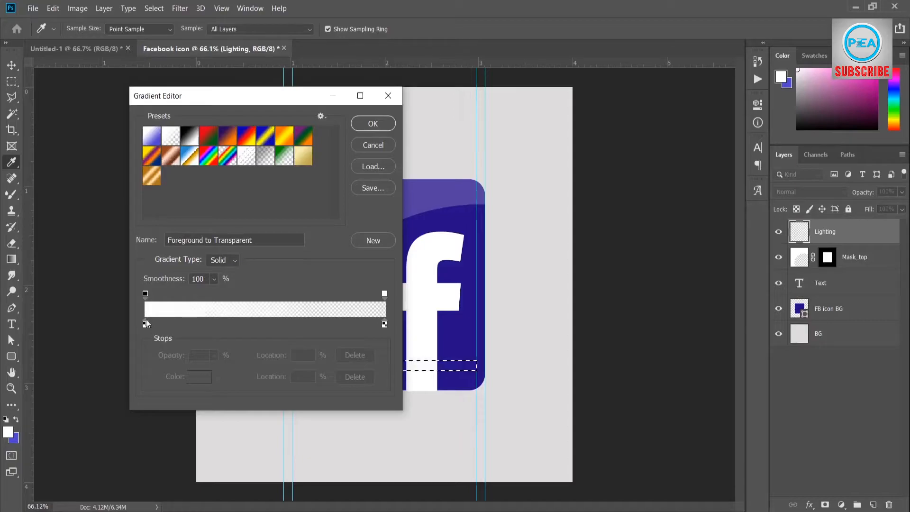
left_click(145, 294)
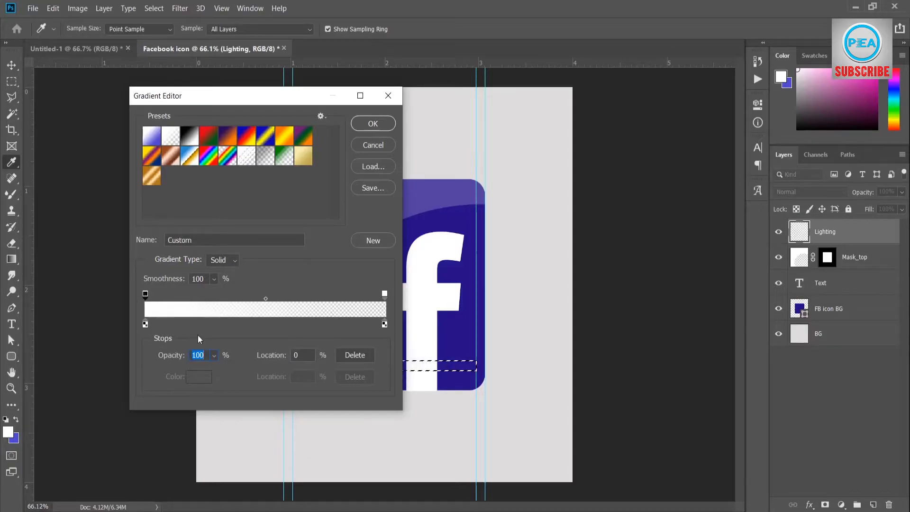
type("0")
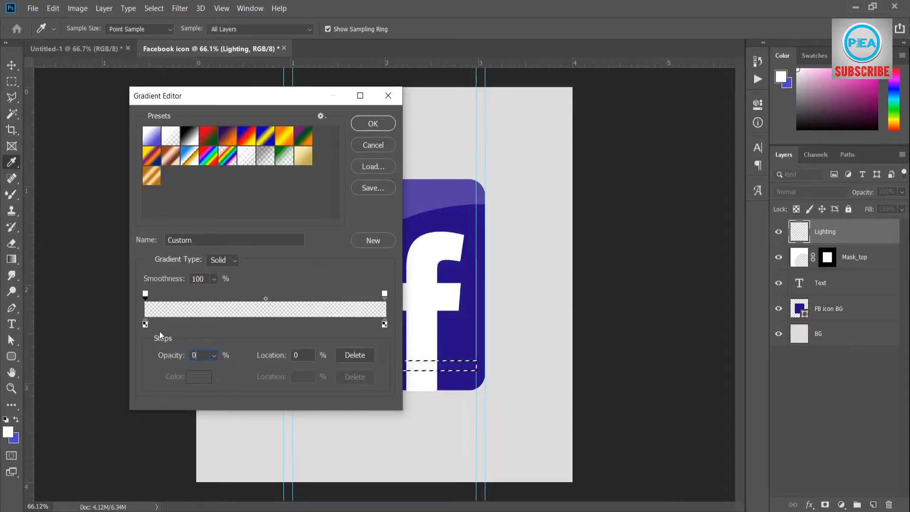
left_click(145, 326)
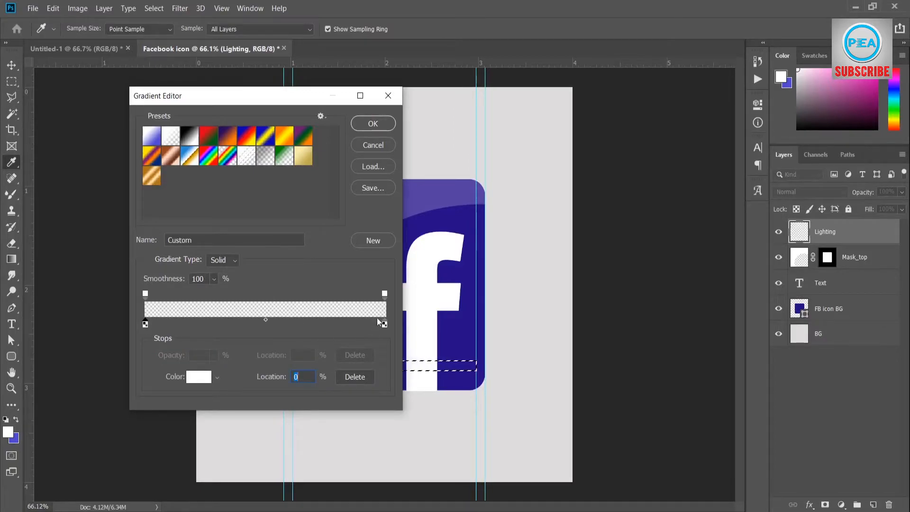
left_click(383, 294)
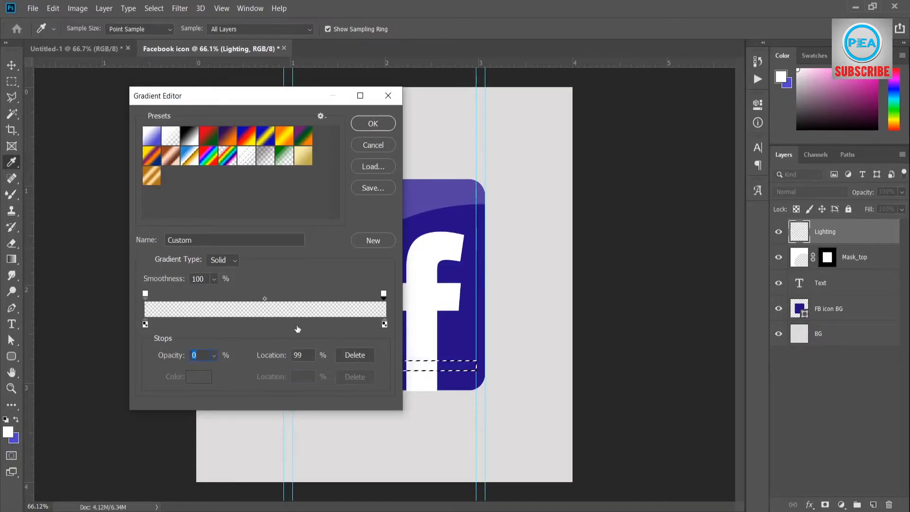
Add a white colour stop and a 100% opacity stop at the gradient's 50% location, fill the strip vertically with it, and deselect.
left_click(266, 325)
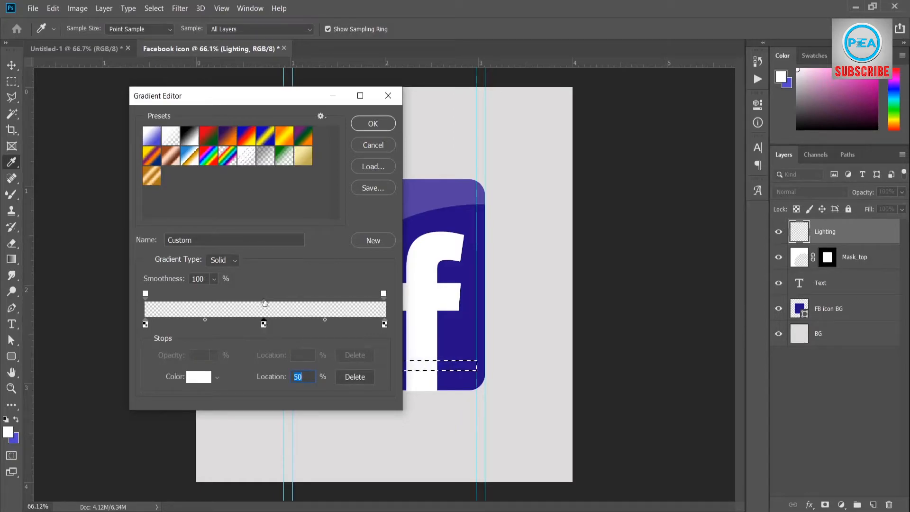
left_click(264, 297)
type("100")
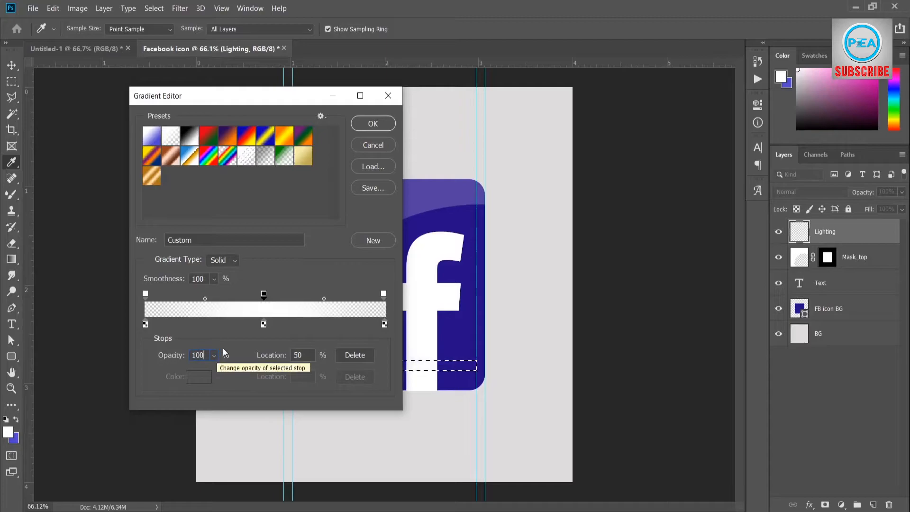
left_click(264, 325)
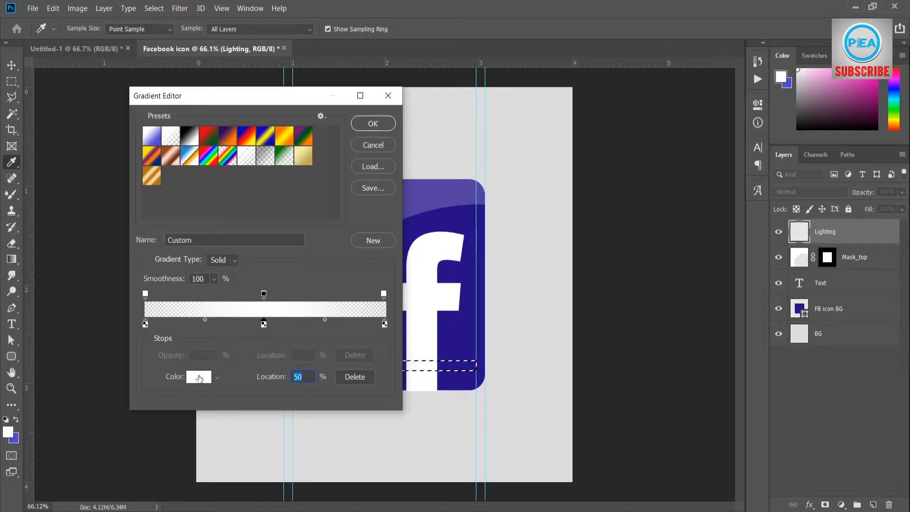
left_click(199, 377)
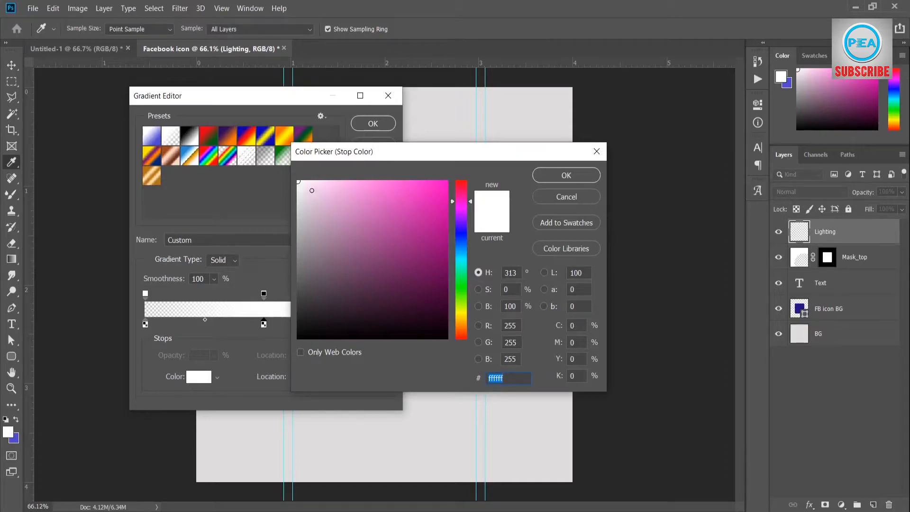
left_click(567, 175)
left_click(373, 124)
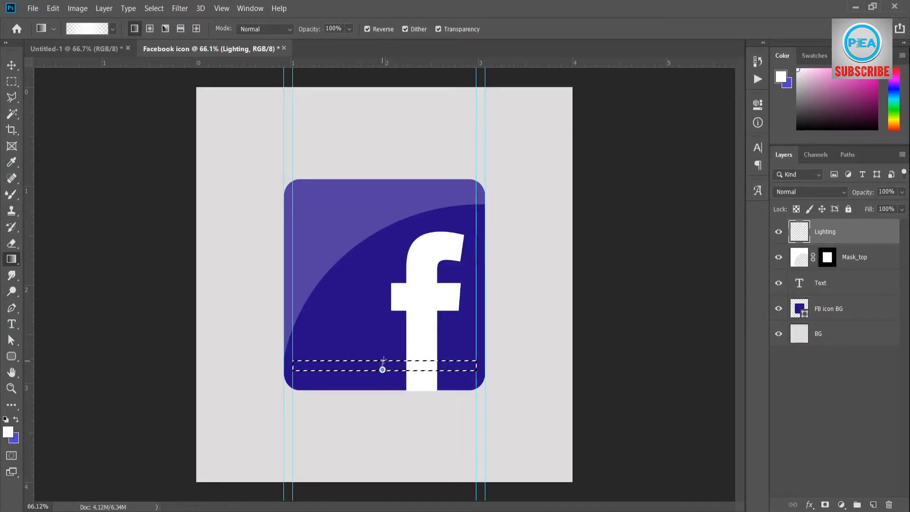
left_click_drag(382, 369, 385, 388)
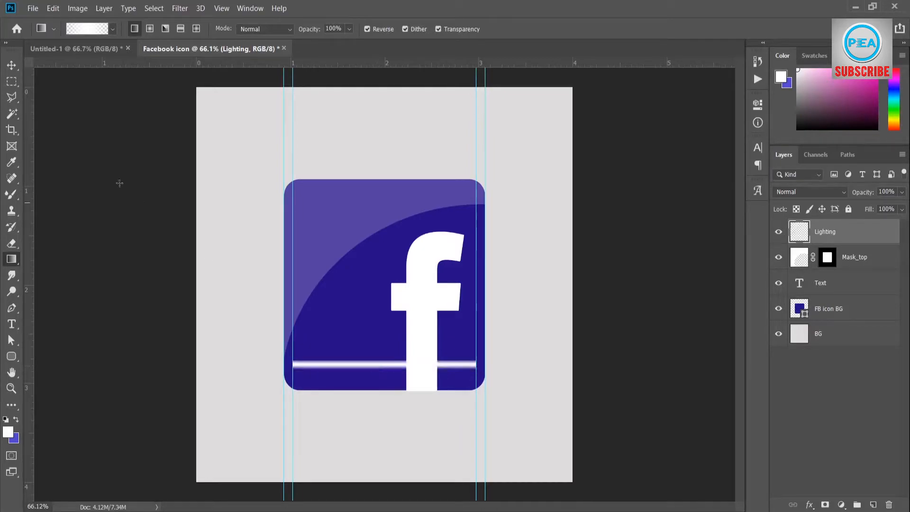
Remove all four vertical guides from the canvas.
key("v")
left_click_drag(283, 95, 26, 112)
left_click_drag(44, 116, 28, 117)
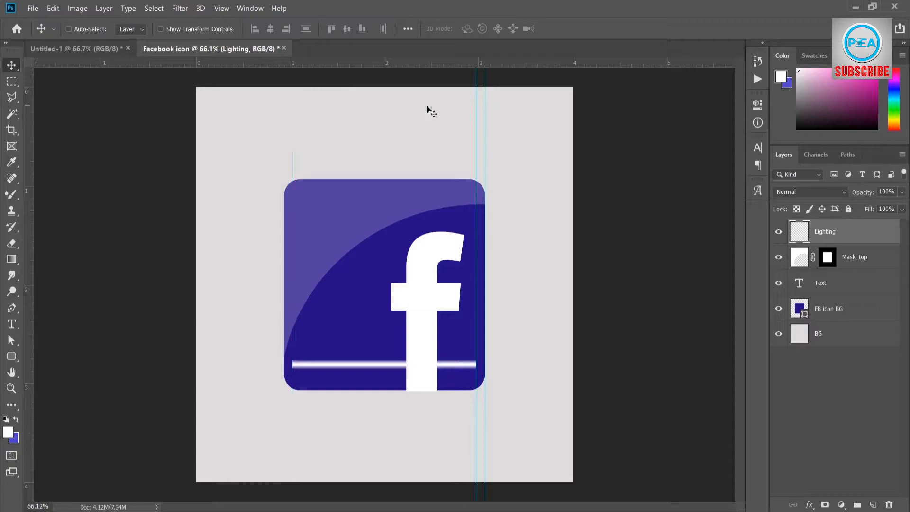
left_click_drag(476, 110, 30, 128)
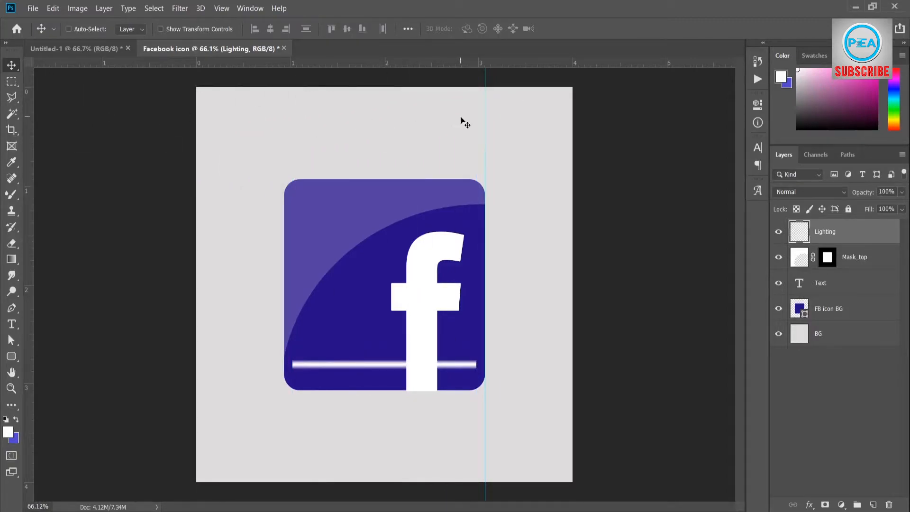
left_click_drag(484, 124, 29, 138)
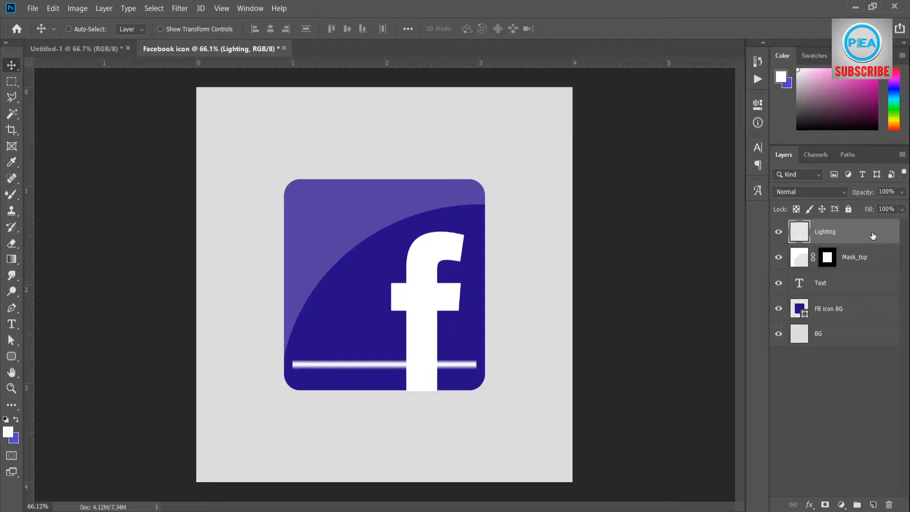
Lower the Lighting layer's opacity to 54%, and tilt and move its streak so it crosses the square's lower right part diagonally.
left_click_drag(903, 192, 877, 207)
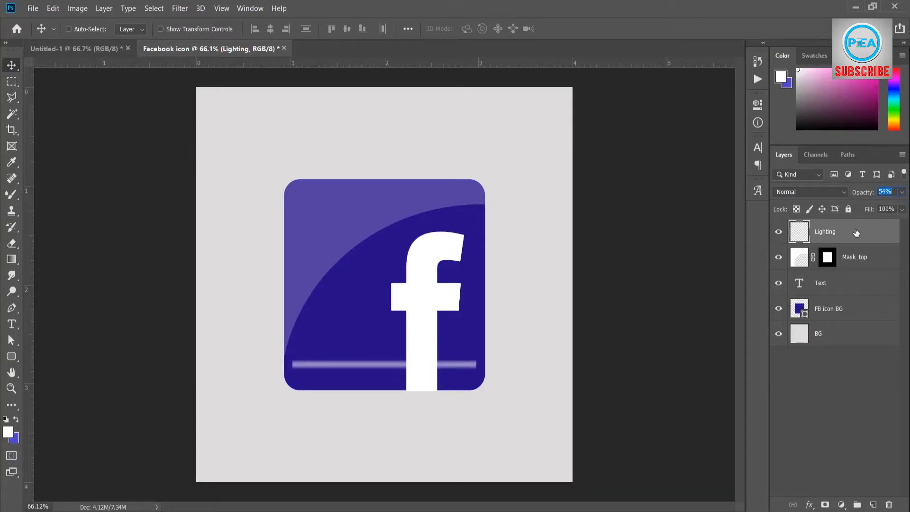
key("ctrl")
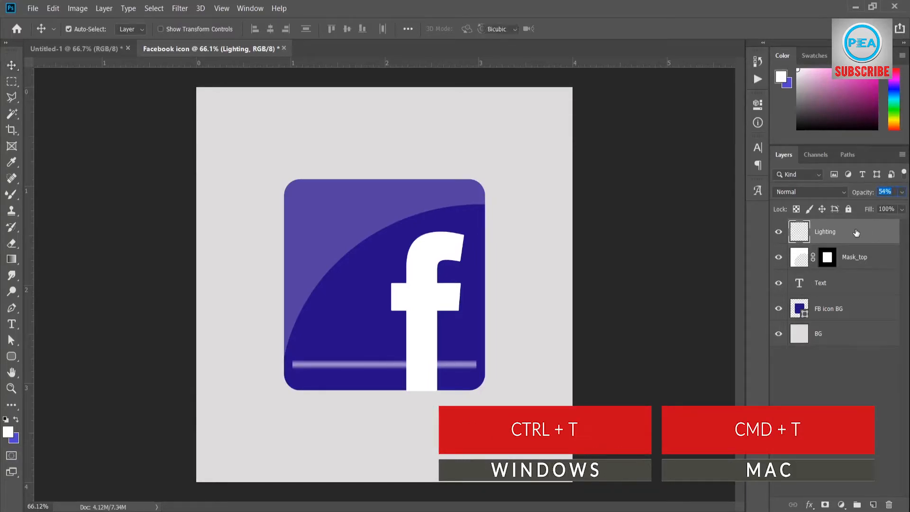
key("ctrl+t")
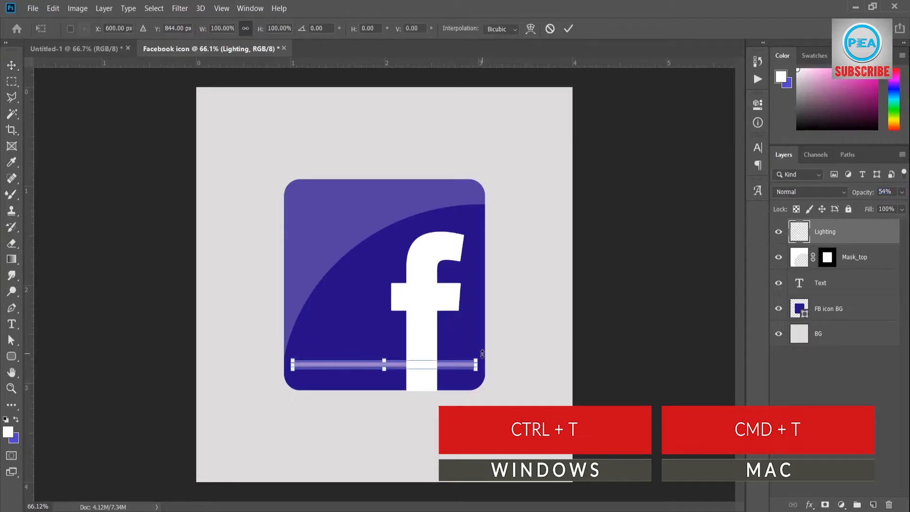
left_click_drag(487, 360, 496, 326)
left_click_drag(397, 366, 445, 373)
key("Return")
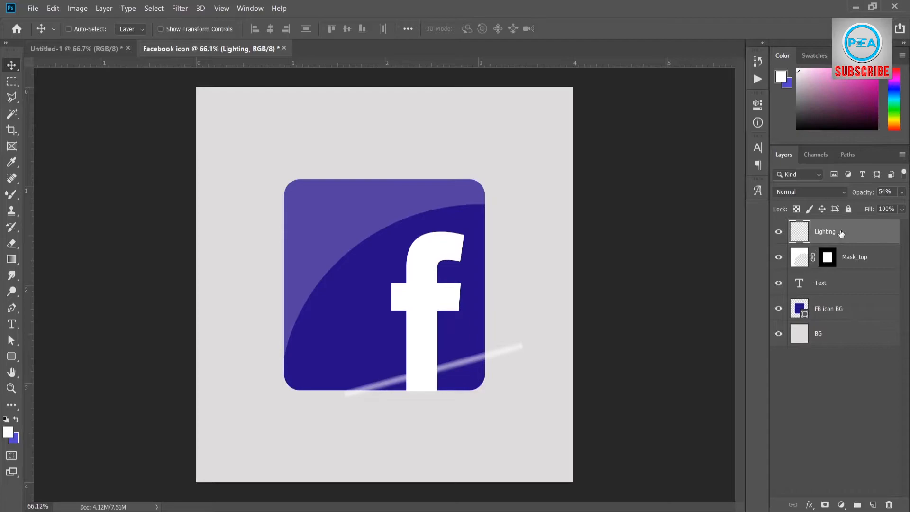
Add a layer mask to the Lighting layer from the FB icon BG shape's outline and leave no layer selected.
left_click(800, 311, "ctrl")
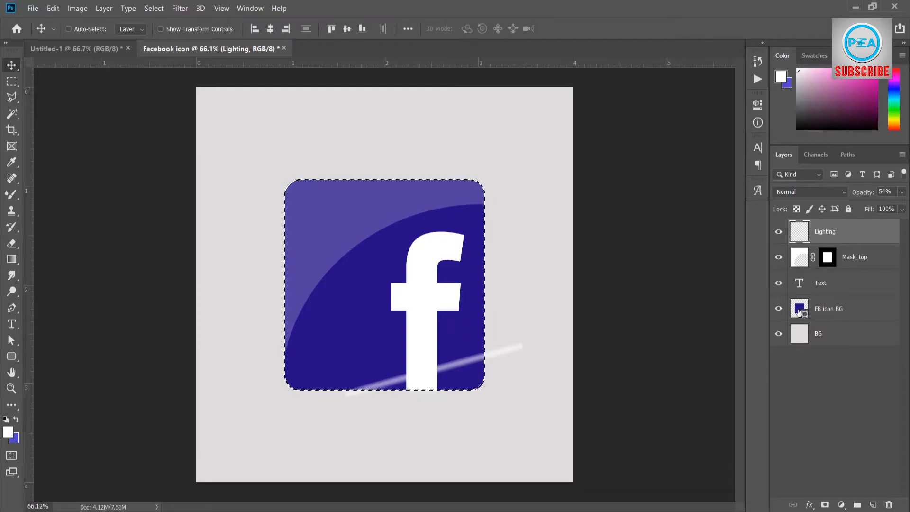
left_click(825, 505)
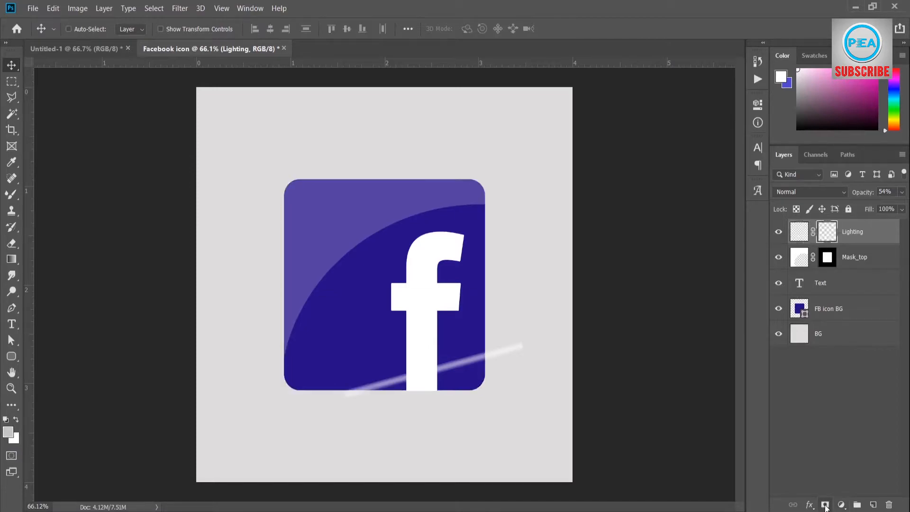
left_click(835, 413)
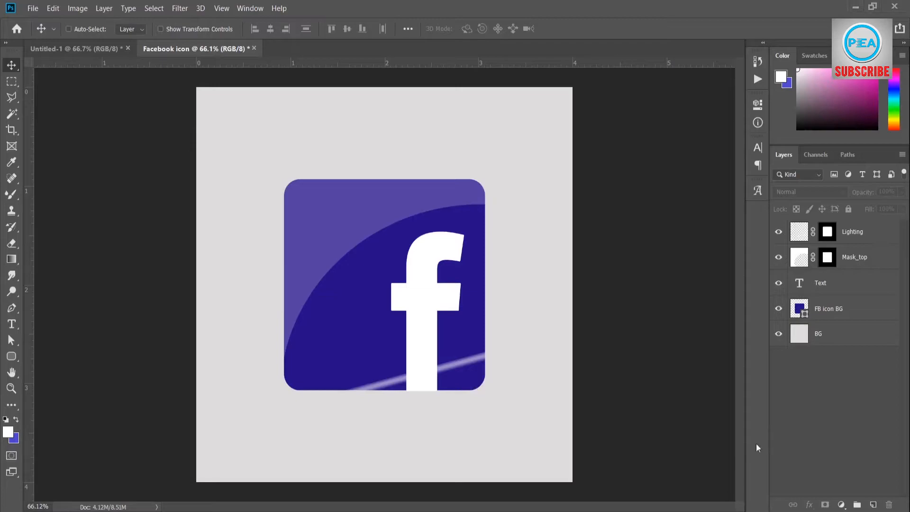
Add a Drop Shadow to the FB icon BG layer and set its opacity to 36%.
left_click(835, 311)
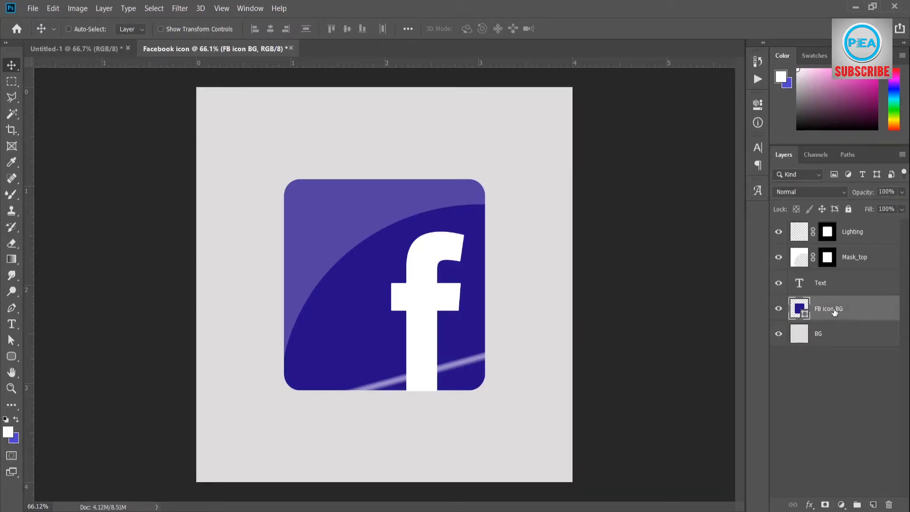
right_click(835, 312)
left_click(735, 7)
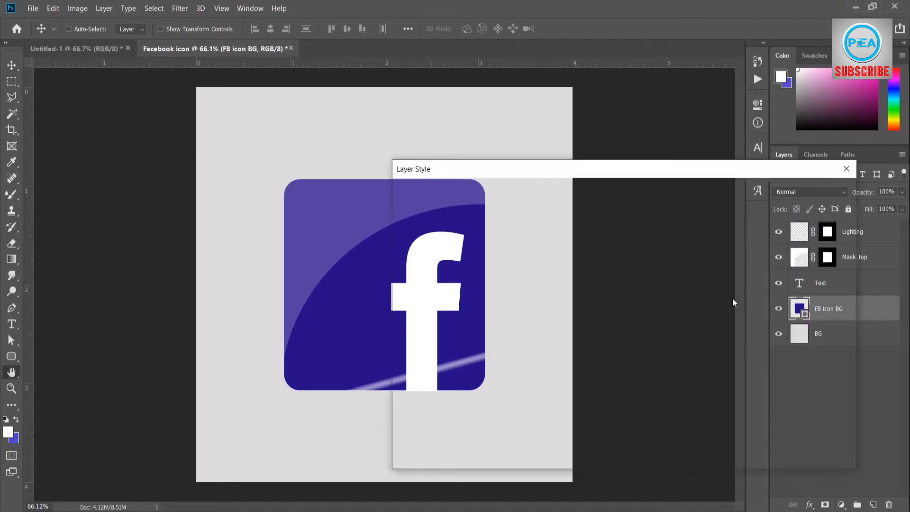
left_click(440, 406)
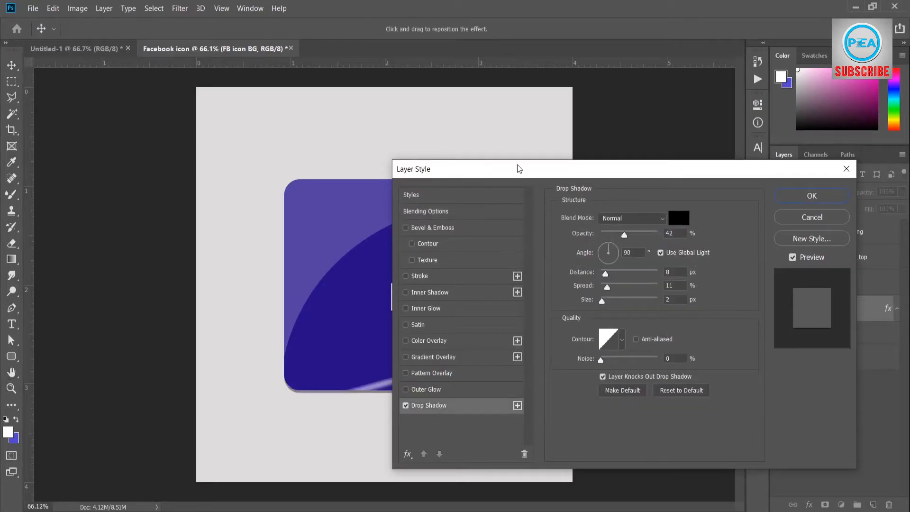
left_click_drag(530, 170, 656, 163)
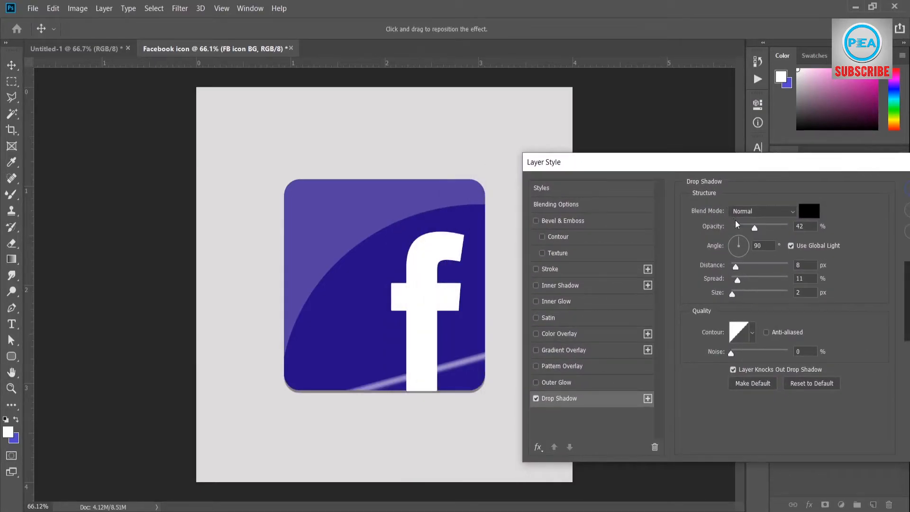
mouse_move(755, 229)
left_mouse_down()
mouse_move(776, 231)
mouse_move(753, 230)
left_mouse_up()
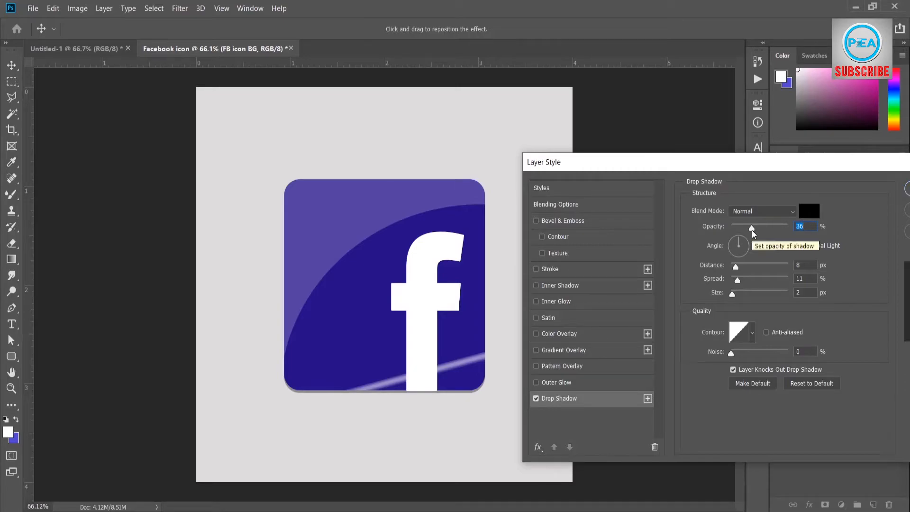
Set the FB icon BG drop shadow's angle to 133°, distance to 6 px, spread to 22% and size to 1 px.
left_click(738, 242)
left_click_drag(738, 239, 734, 240)
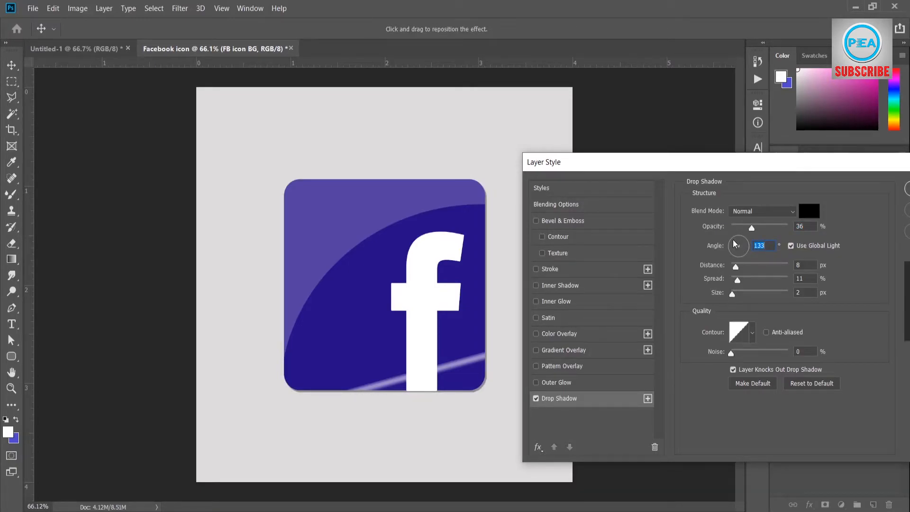
left_click(737, 268)
left_click_drag(737, 270, 733, 296)
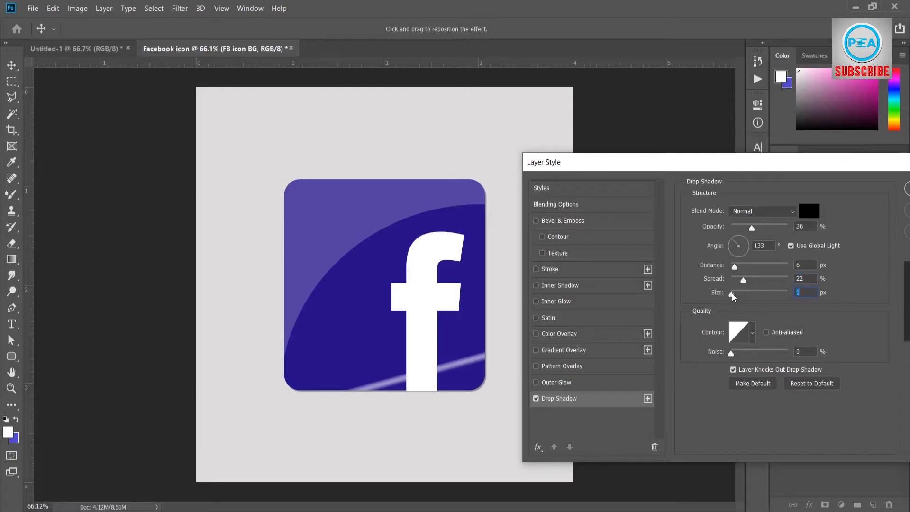
left_click(753, 337)
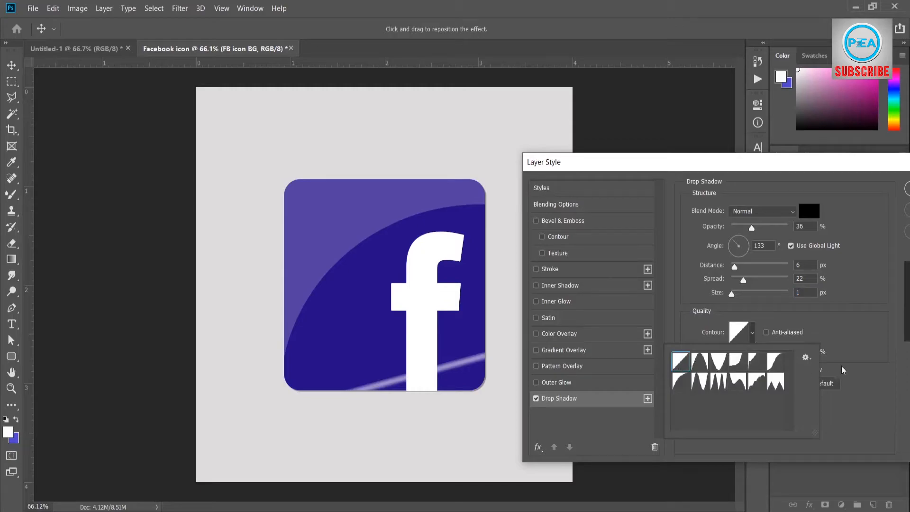
left_click(859, 364)
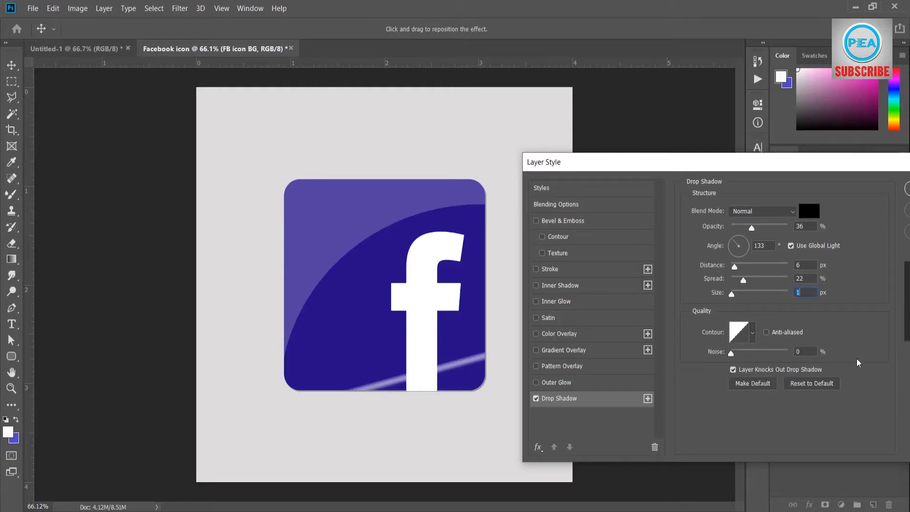
Add a Stroke to the FB icon BG layer using the Foreground to Transparent gradient preset.
left_click(551, 270)
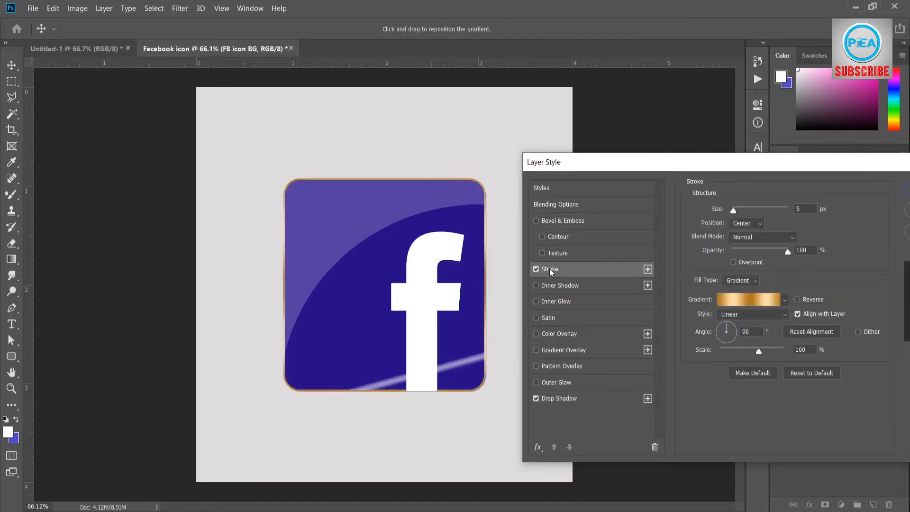
left_click(747, 302)
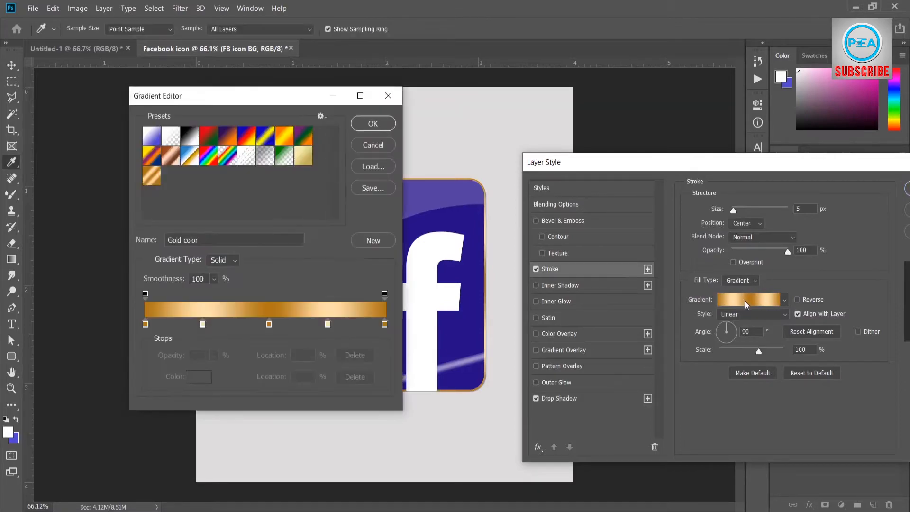
left_click(170, 137)
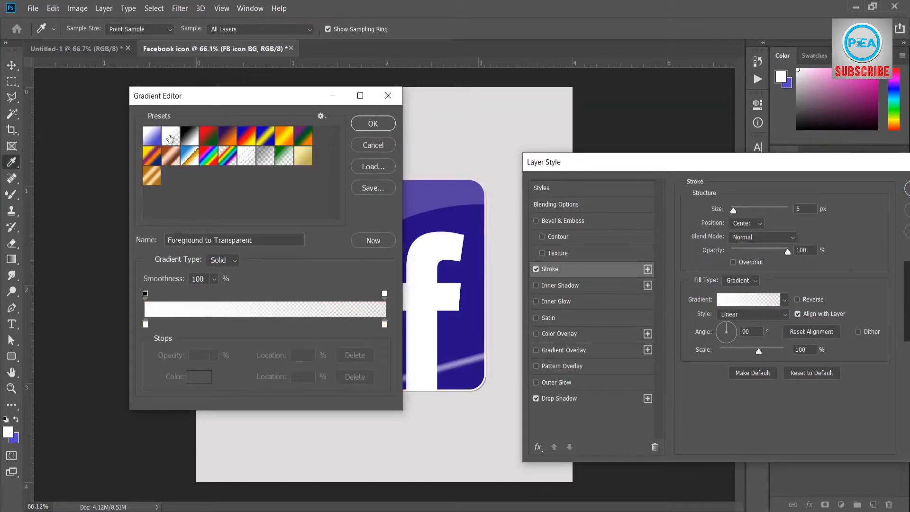
left_click(373, 124)
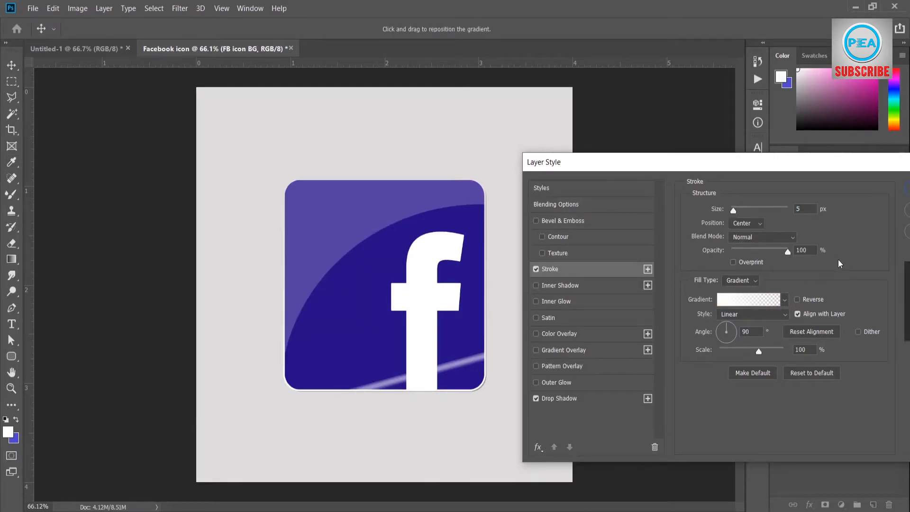
Set the square's stroke size to 4 px and its gradient angle to -68°, and apply the layer style.
left_click_drag(734, 212, 733, 214)
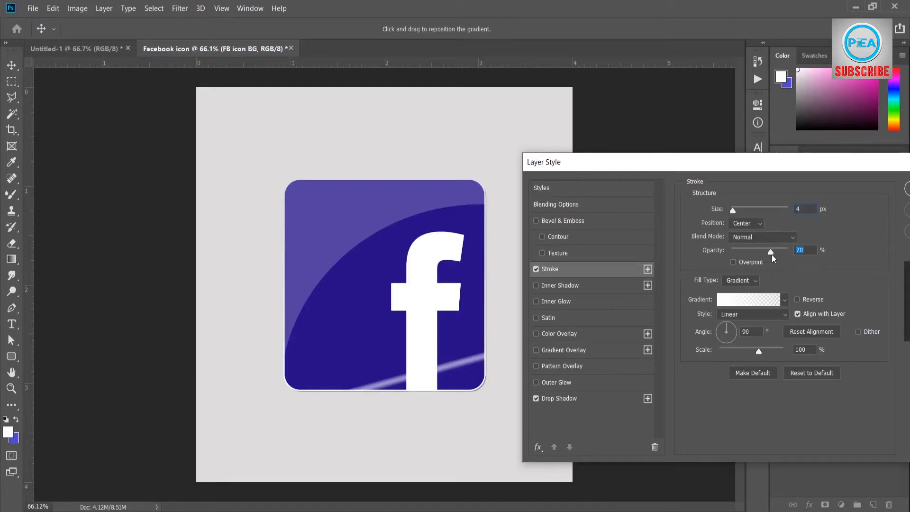
double_click(743, 332)
type("-50")
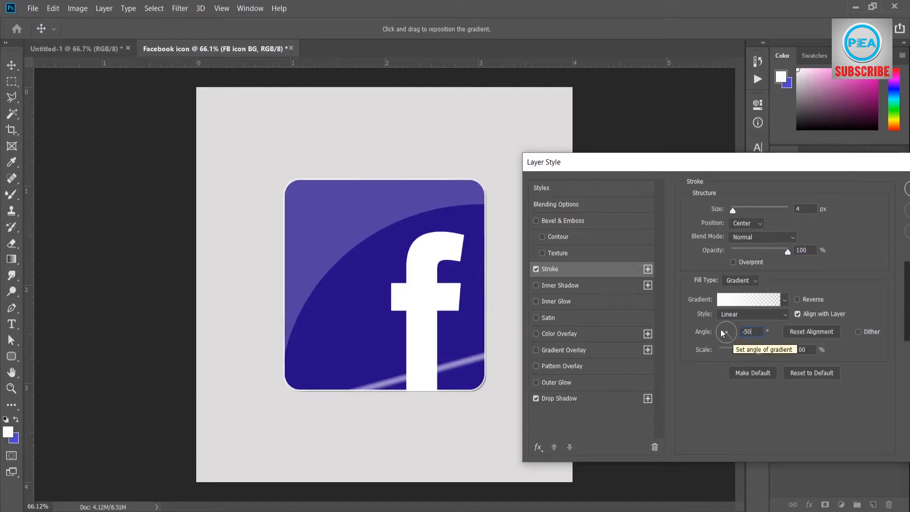
left_click(733, 339)
left_click_drag(734, 338, 731, 344)
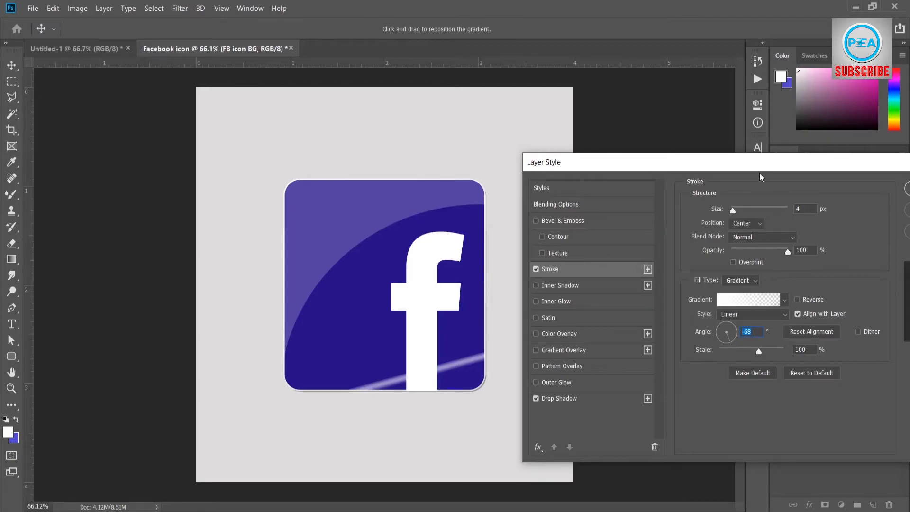
left_click_drag(767, 162, 599, 174)
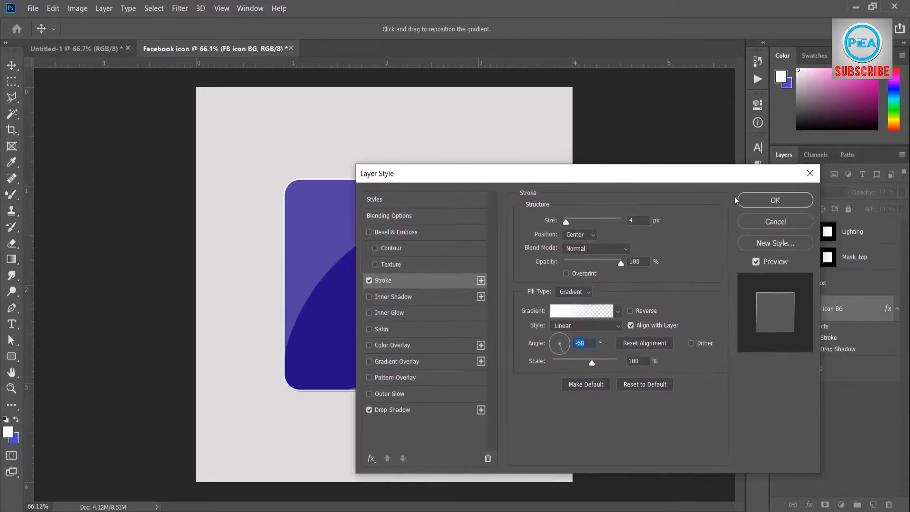
left_click(769, 203)
Add a Drop Shadow to the Text layer with Multiply blend mode and 100% opacity.
left_click(827, 280)
right_click(827, 281)
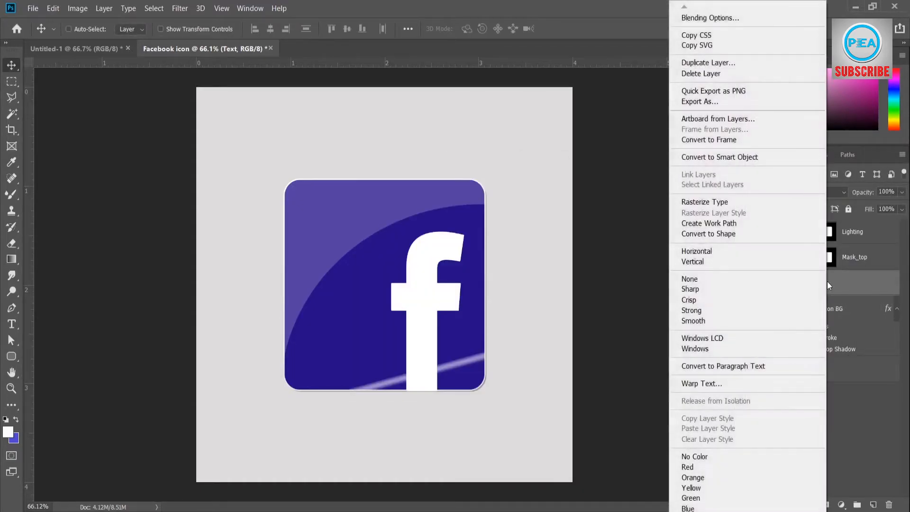
left_click(743, 19)
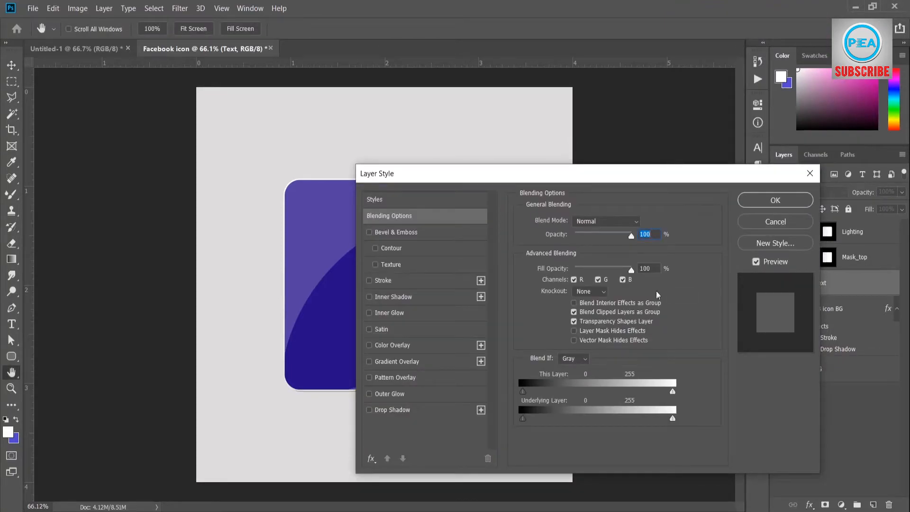
left_click(409, 410)
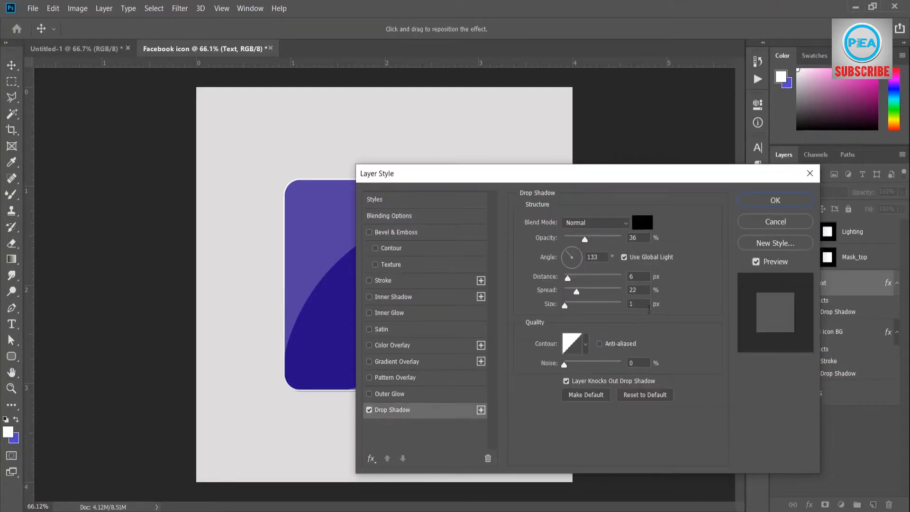
left_click_drag(578, 179, 699, 167)
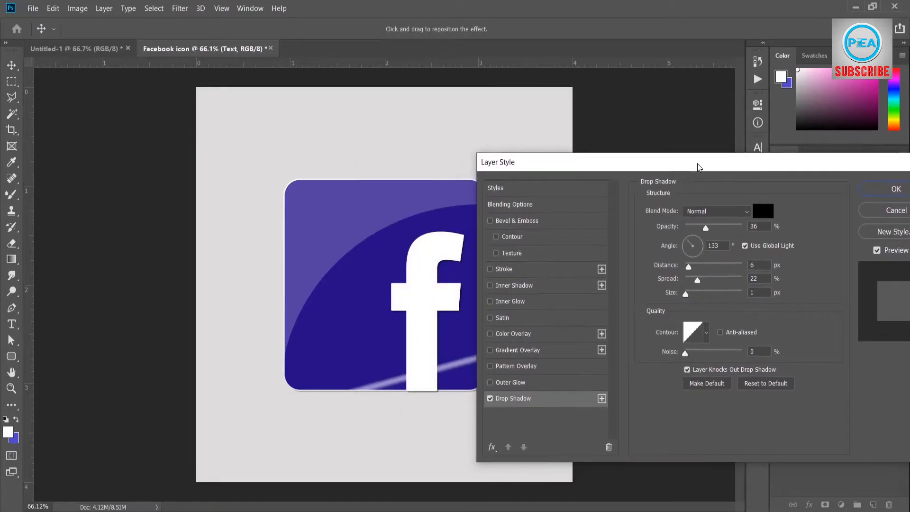
left_click(704, 210)
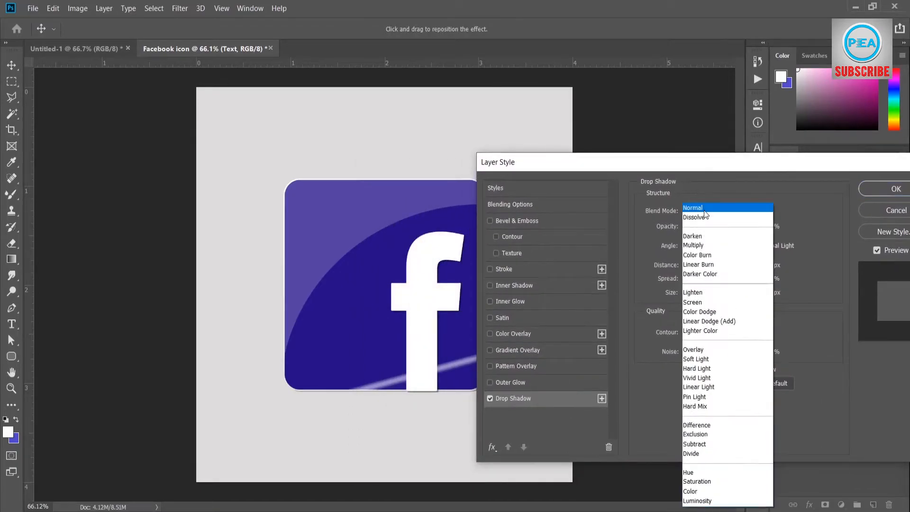
left_click(697, 245)
left_click_drag(706, 229, 757, 229)
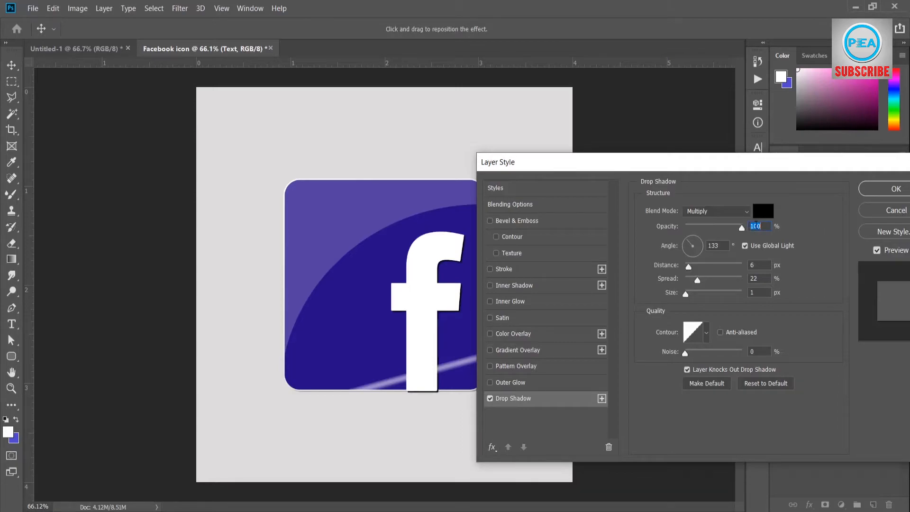
Set the Text layer shadow's angle to -90°, distance to 9 px, spread to 14% and size to 4 px, keeping the Linear contour.
left_click_drag(693, 247, 692, 269)
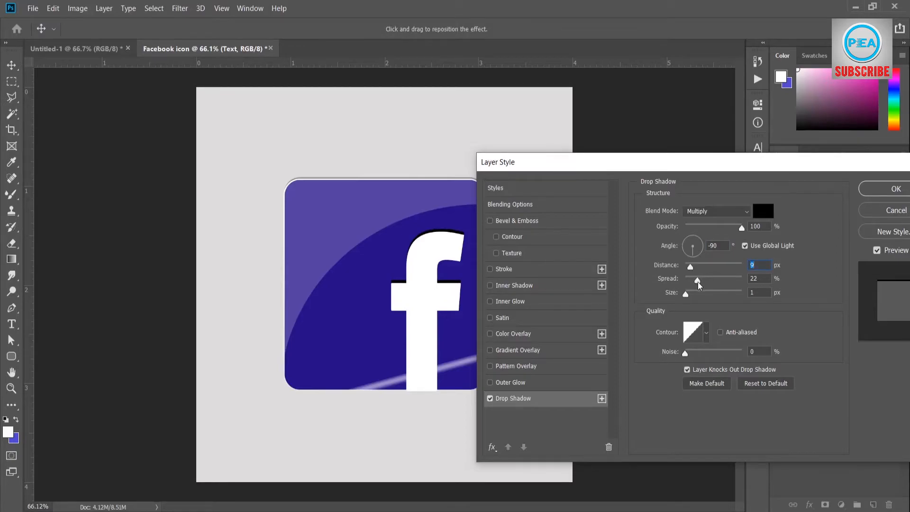
left_click_drag(699, 284, 689, 297)
left_click(694, 335)
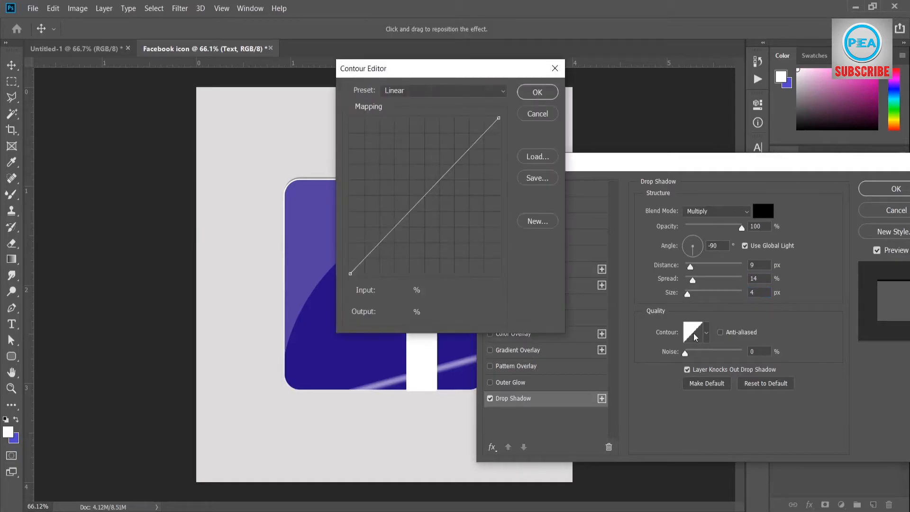
left_click(539, 93)
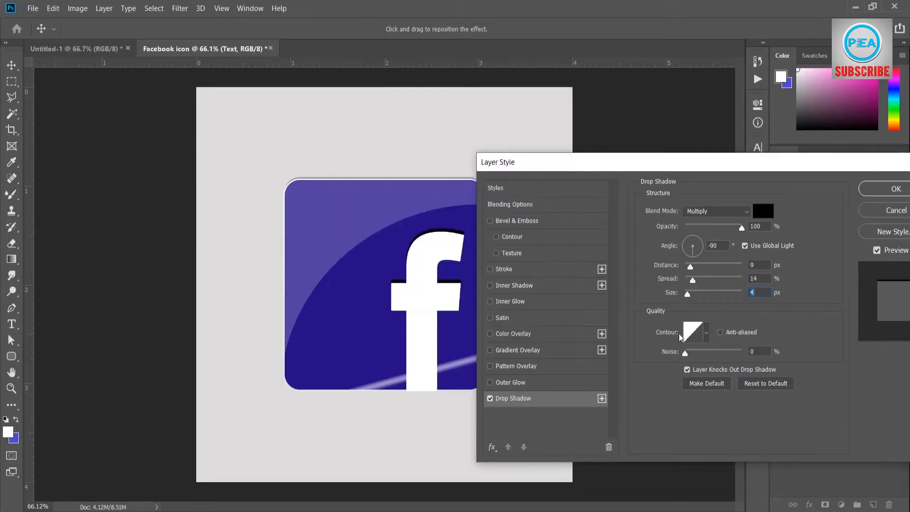
left_click(707, 336)
left_click(812, 368)
Add a gradient Stroke to the Text layer with a size of 5 px, positioned Inside.
left_click(499, 269)
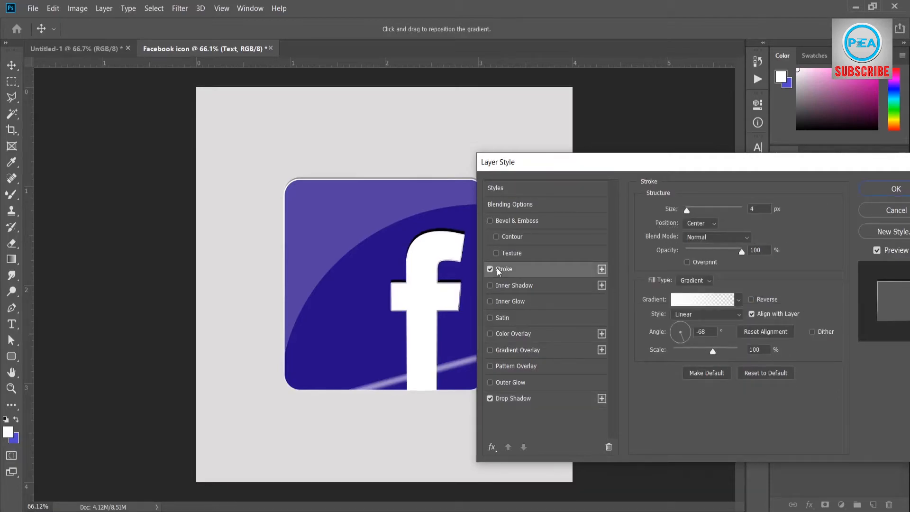
left_click_drag(686, 208, 688, 210)
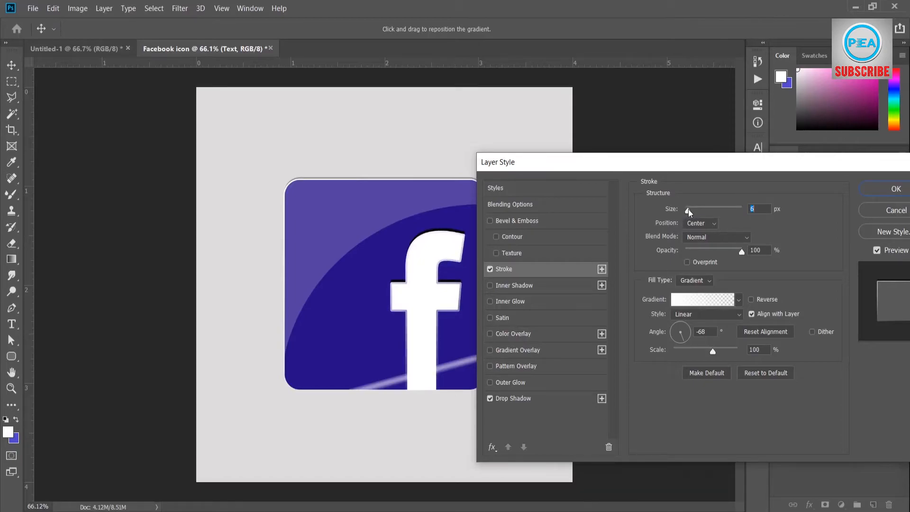
left_click_drag(688, 210, 688, 209)
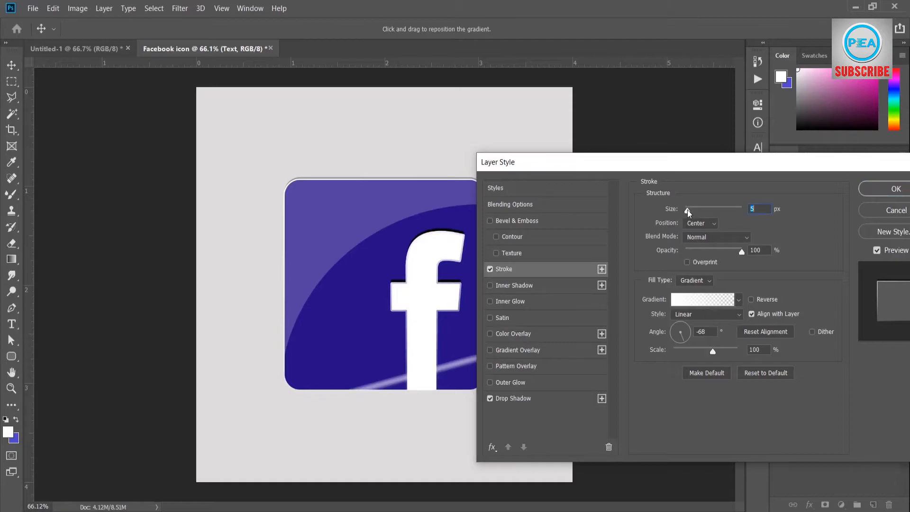
left_click(696, 224)
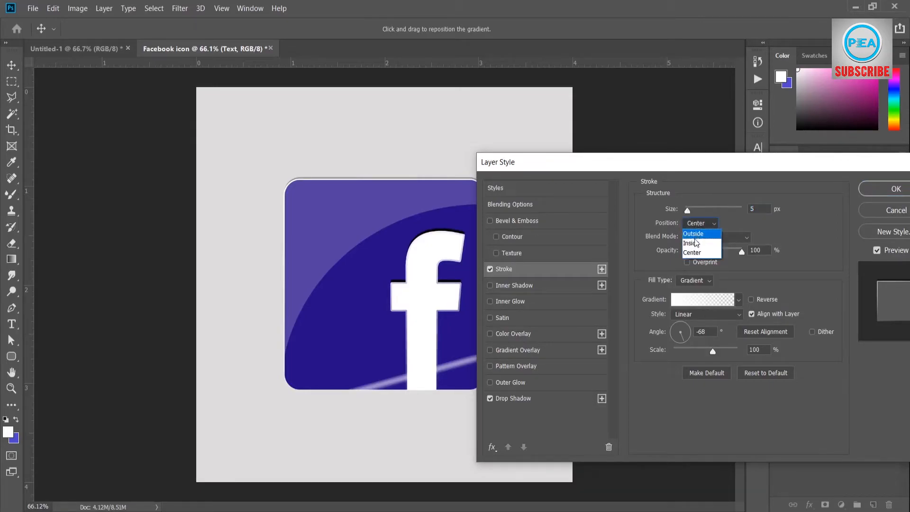
left_click(695, 243)
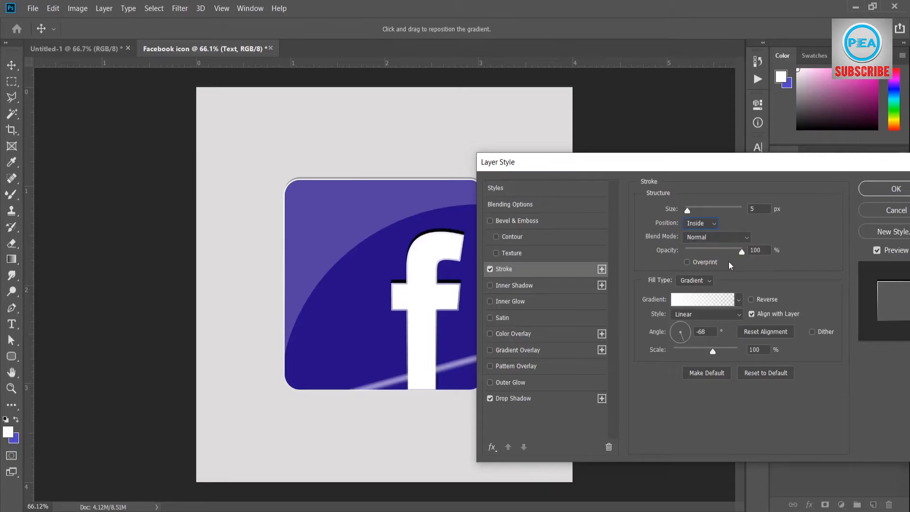
Set the Text layer stroke's opacity to 75% and gradient scale to 95%, apply the style, and leave no layer selected.
left_click_drag(743, 252, 729, 255)
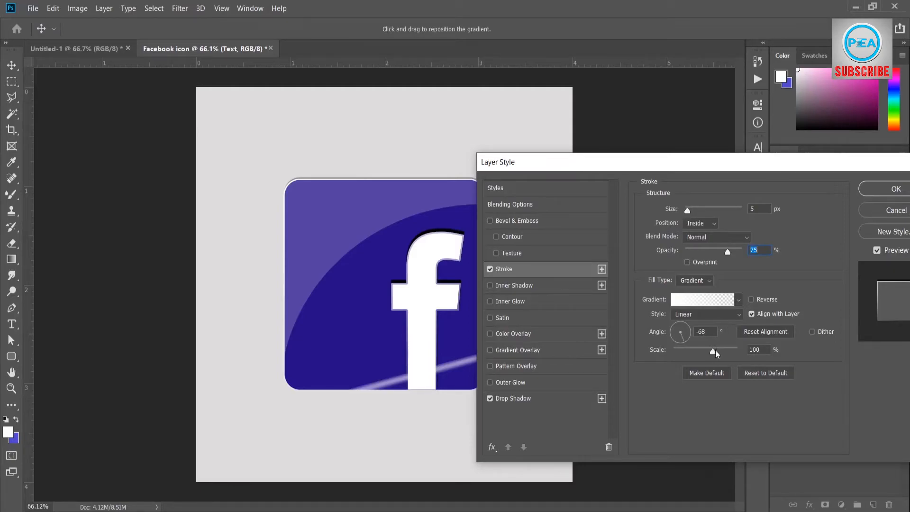
mouse_move(714, 351)
left_mouse_down()
mouse_move(678, 352)
mouse_move(718, 351)
mouse_move(711, 354)
left_mouse_up()
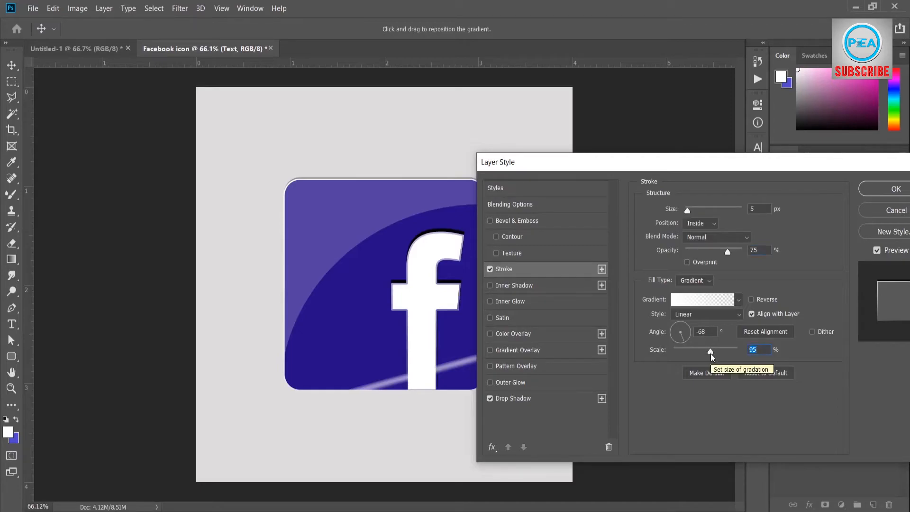
left_click(875, 192)
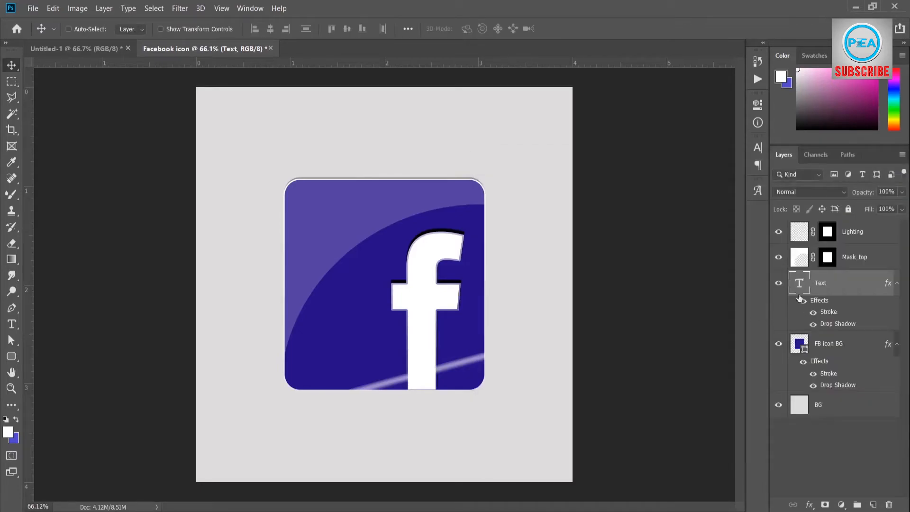
left_click(795, 474)
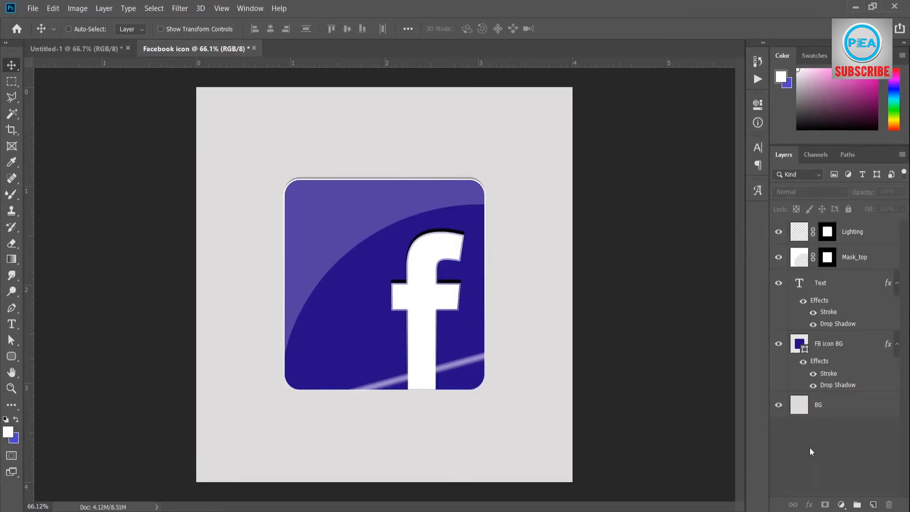
Add a Multiply Drop Shadow to the Mask_top layer with distance 3 px, spread 8%, size 7 px and the Ring contour.
left_click(852, 258)
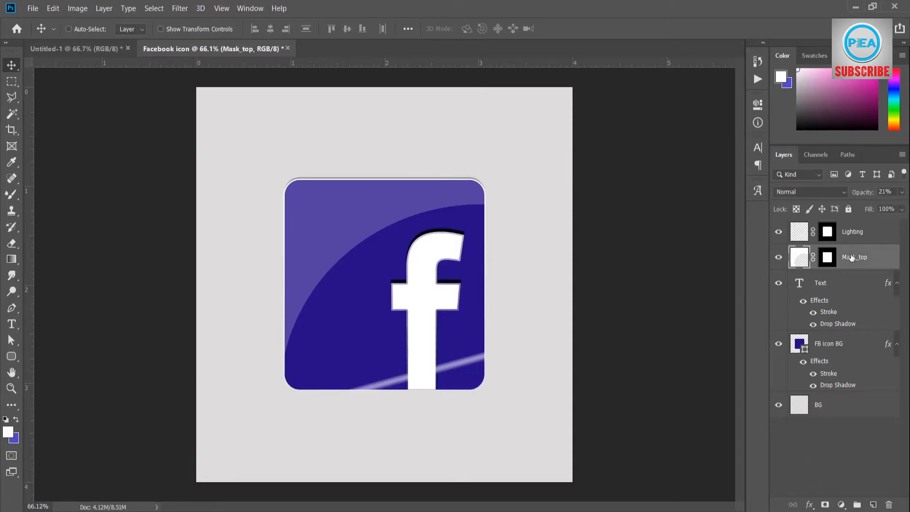
right_click(852, 257)
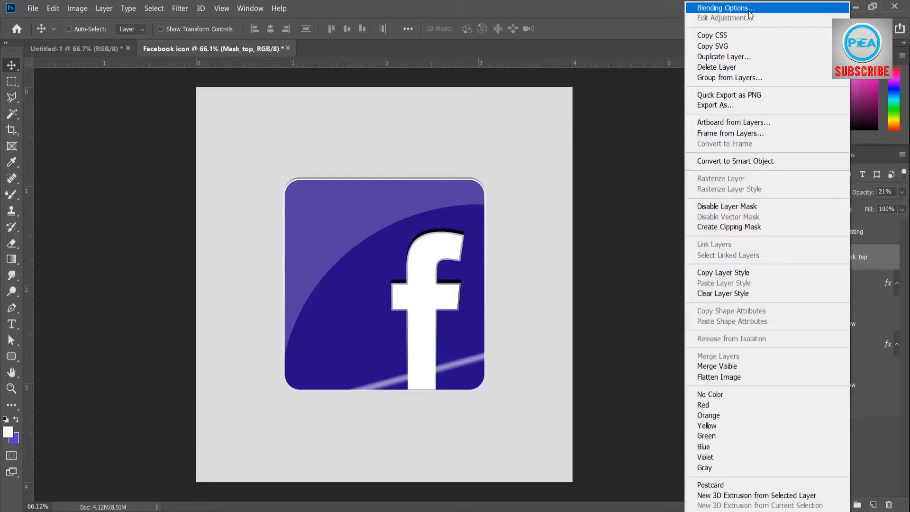
left_click(728, 8)
left_click_drag(586, 169, 682, 161)
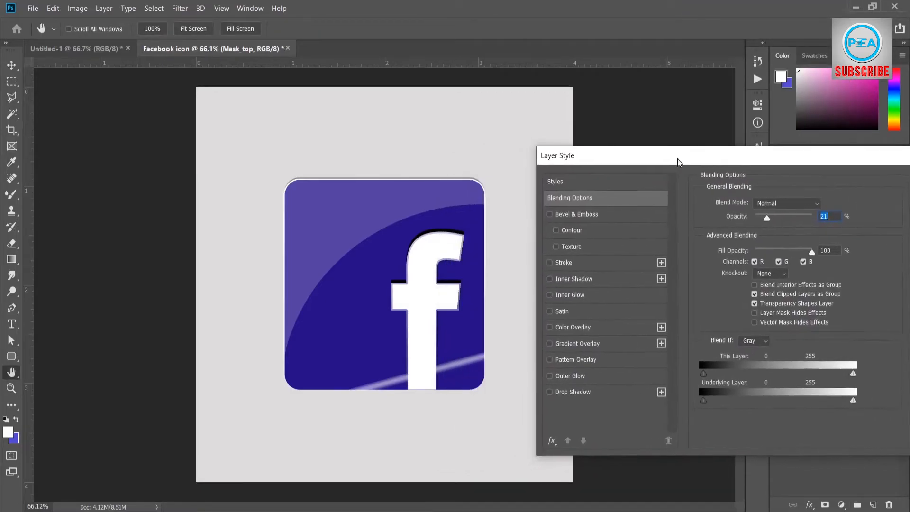
left_click(584, 395)
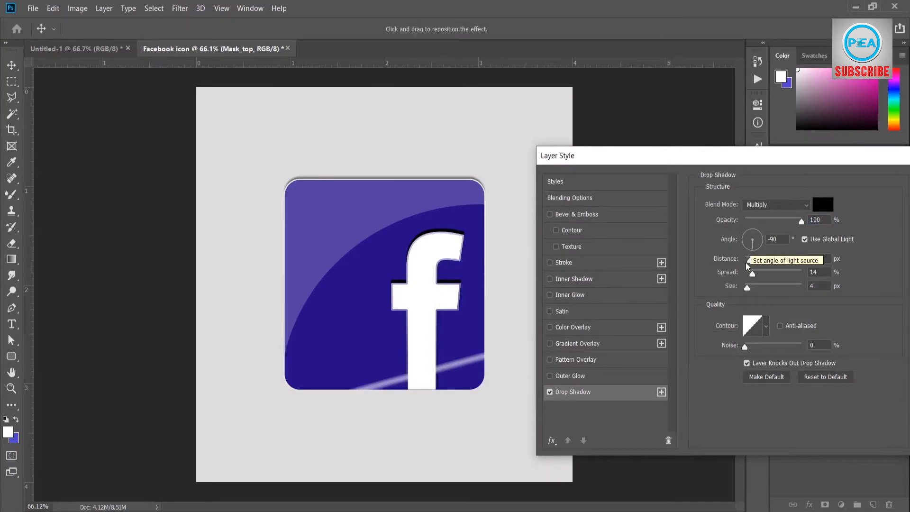
left_click_drag(751, 262, 749, 288)
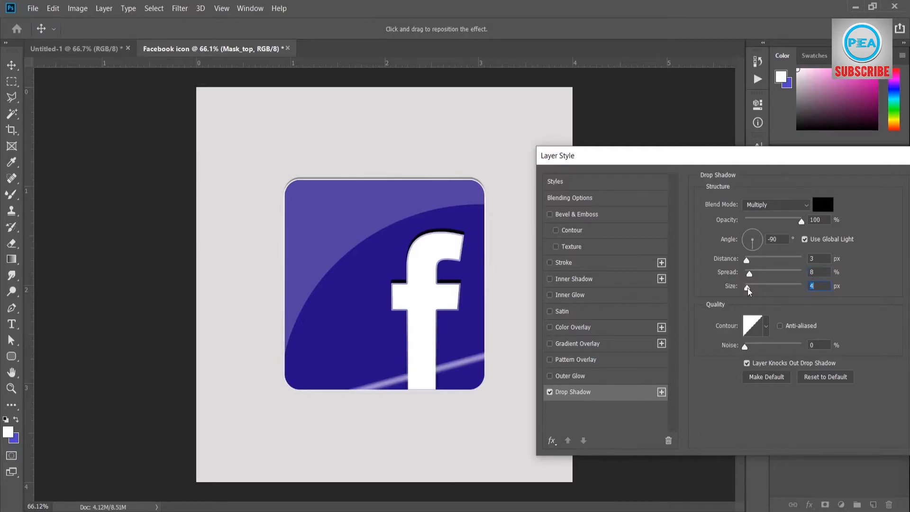
left_click(765, 327)
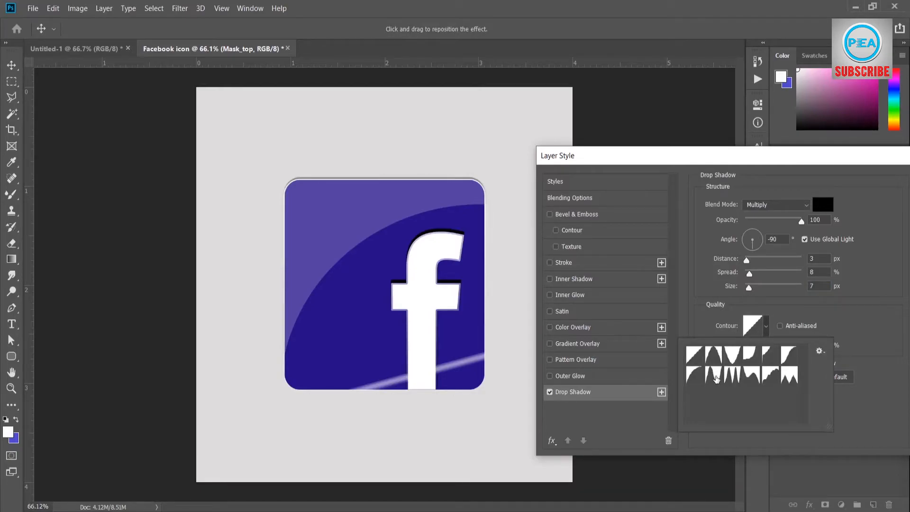
left_click(717, 378)
left_click(767, 331)
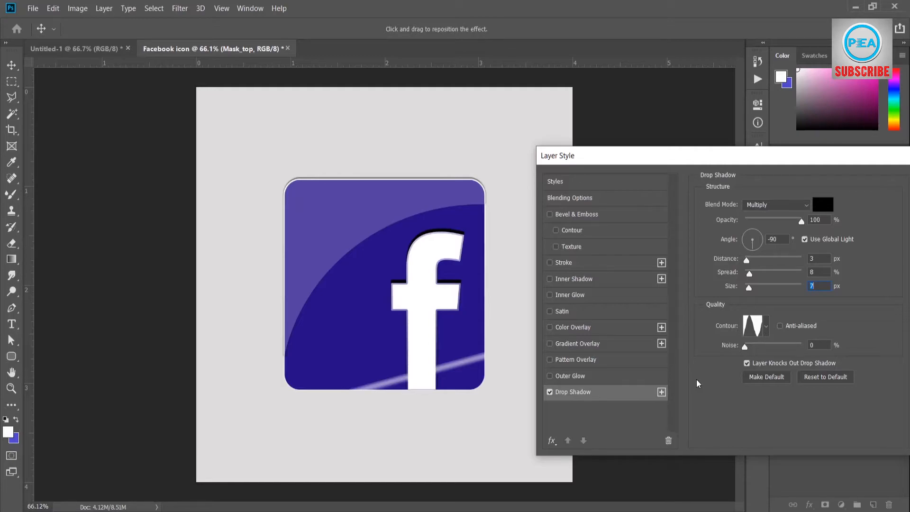
Add a Darken Inner Shadow to Mask_top with 56% opacity, -65° angle, 9 px distance, 33% choke and 21 px size.
left_click(583, 281)
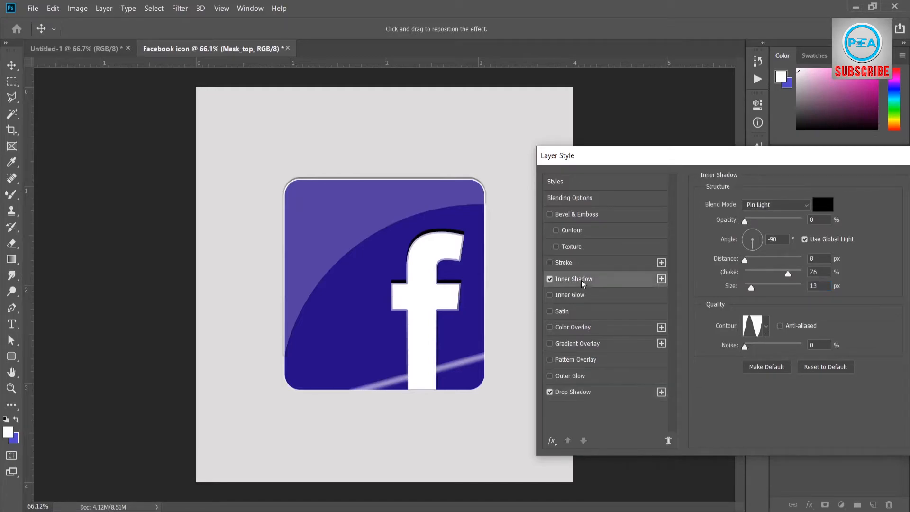
left_click(762, 207)
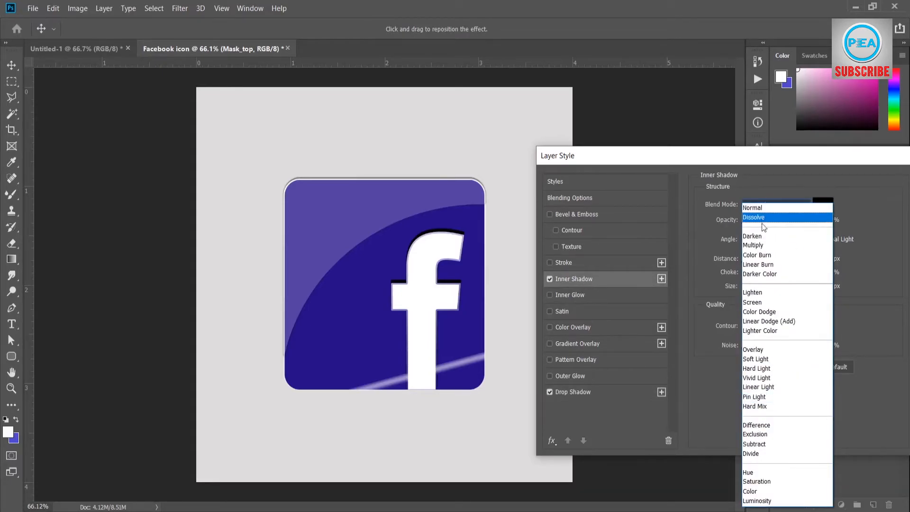
left_click(758, 235)
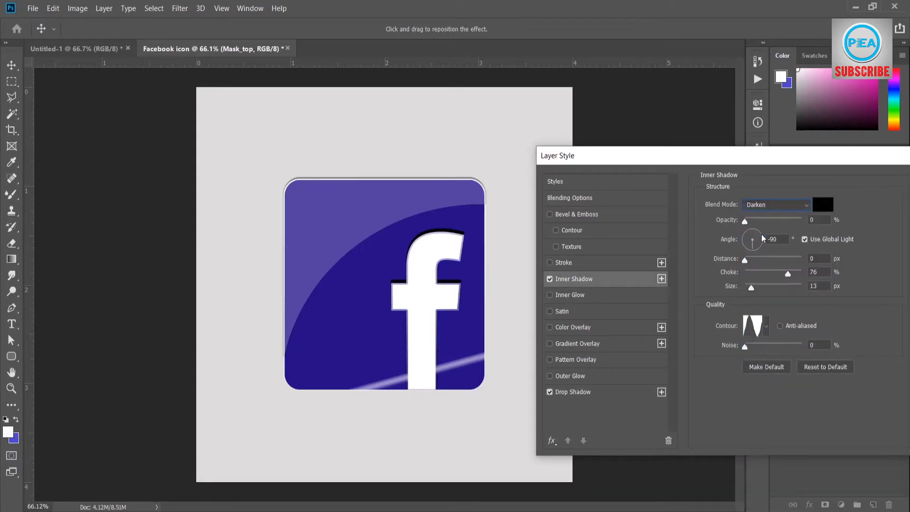
left_click_drag(745, 223, 778, 232)
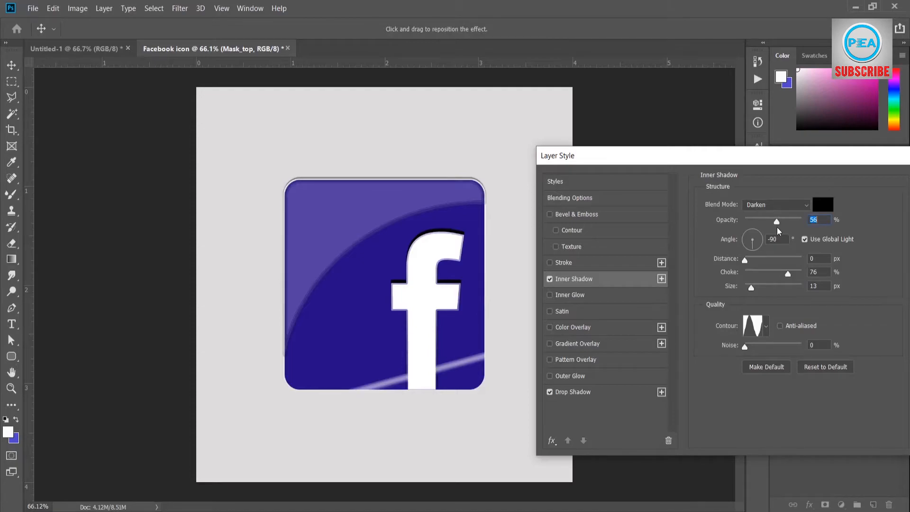
left_click(755, 250)
left_click_drag(755, 250, 751, 264)
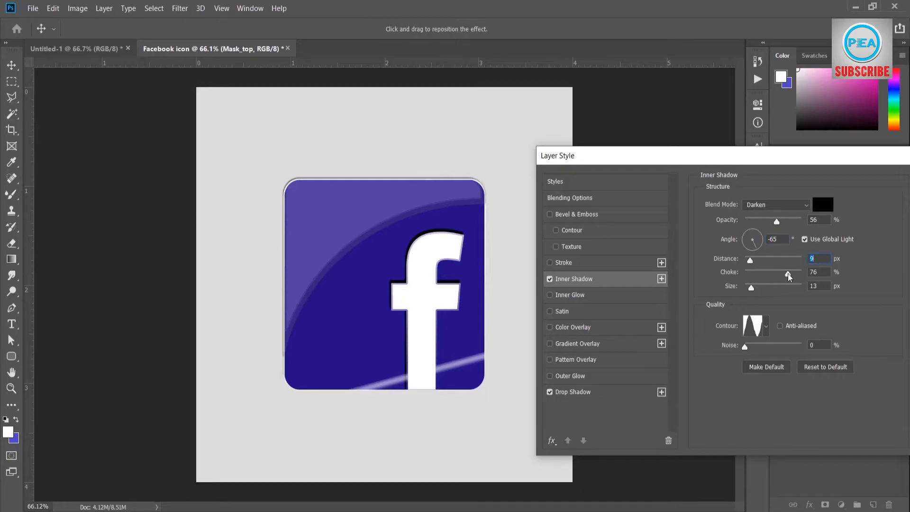
left_click_drag(790, 275, 755, 291)
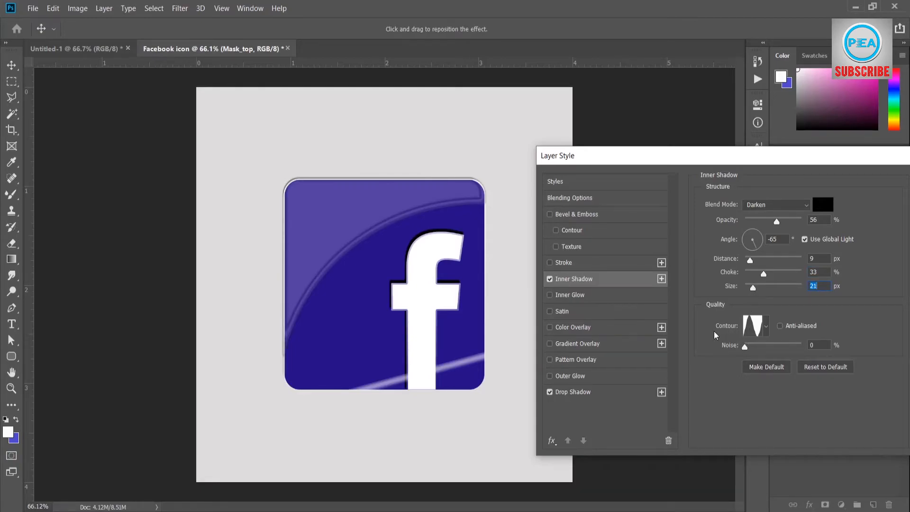
Add a gradient Stroke to Mask_top with a size of 10 px, Linear Burn blend mode and 77% opacity.
left_click(572, 264)
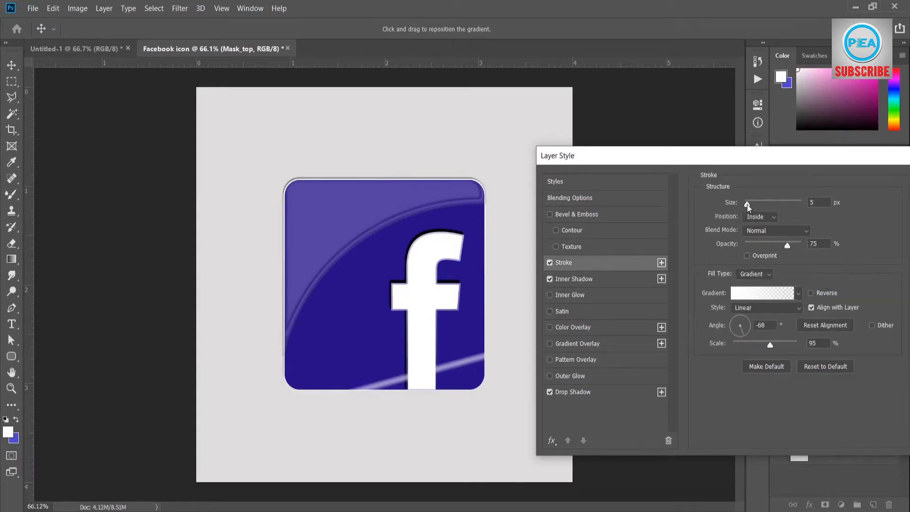
left_click_drag(747, 205, 754, 207)
type("10")
left_click(765, 232)
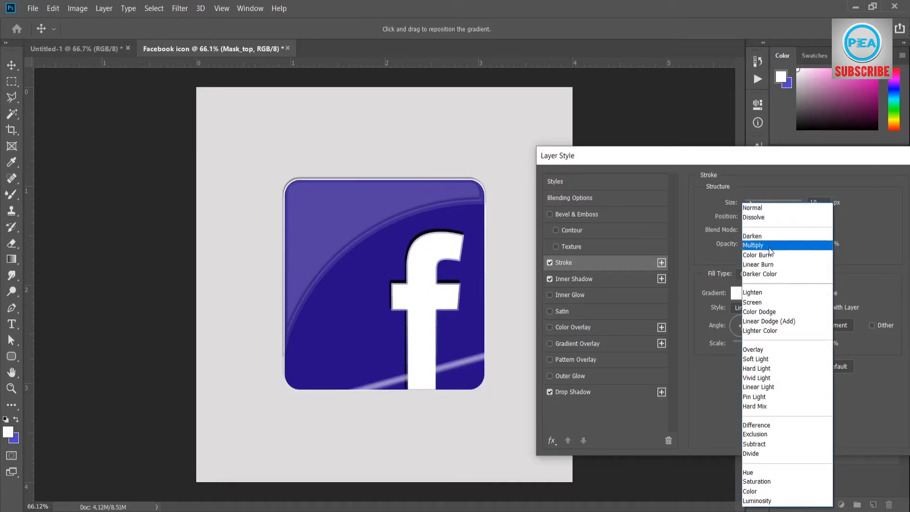
left_click(772, 265)
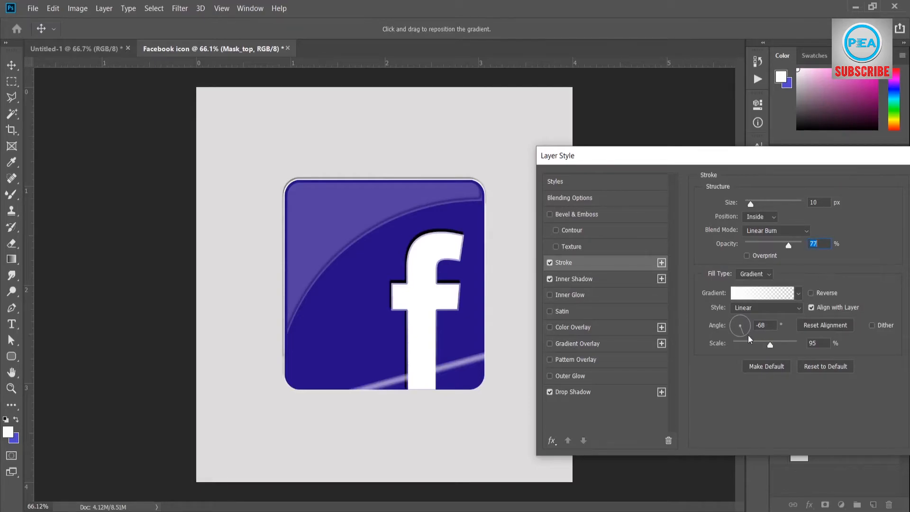
Set the Mask_top stroke's gradient angle to -90°, apply the layer style, and leave no layer selected.
left_click_drag(744, 332, 738, 335)
double_click(769, 324)
type("-90")
left_click(725, 378)
left_click_drag(730, 161, 569, 201)
left_click(766, 224)
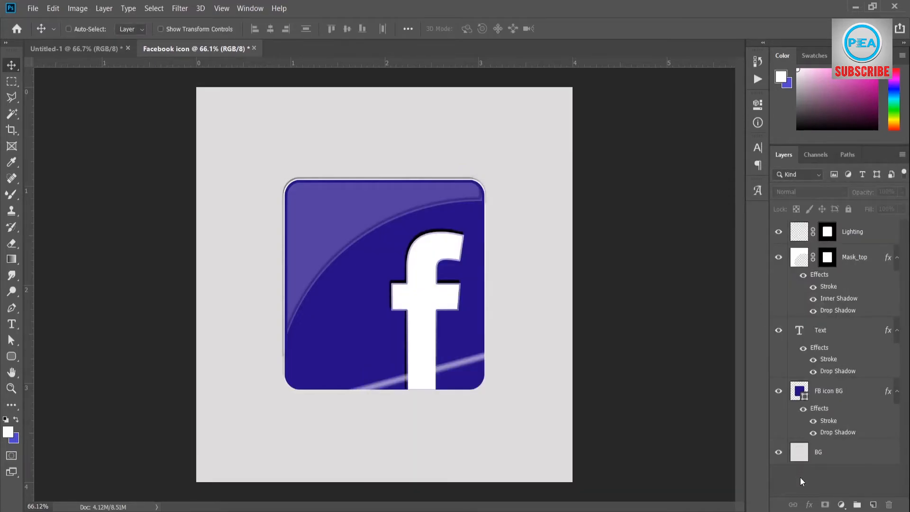
left_click(857, 233)
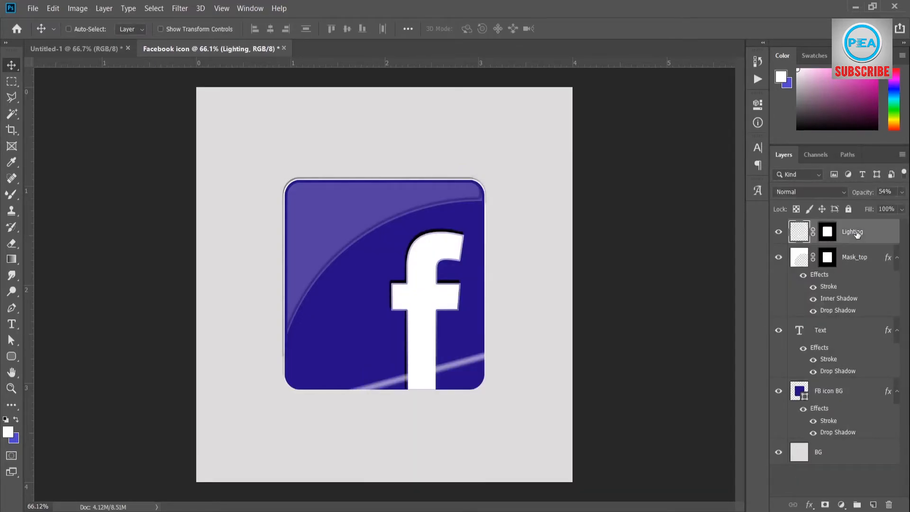
right_click(857, 233)
left_click(748, 9)
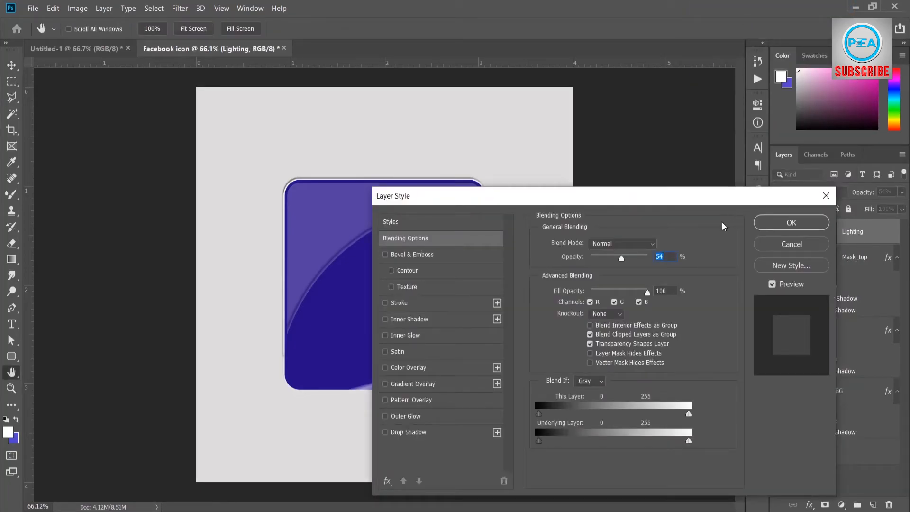
left_click(412, 432)
left_click_drag(493, 199, 621, 185)
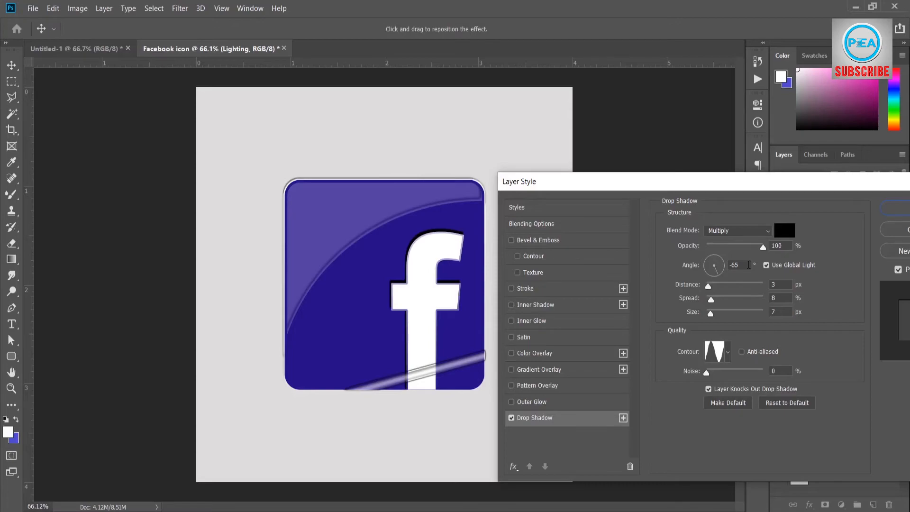
left_click(770, 313)
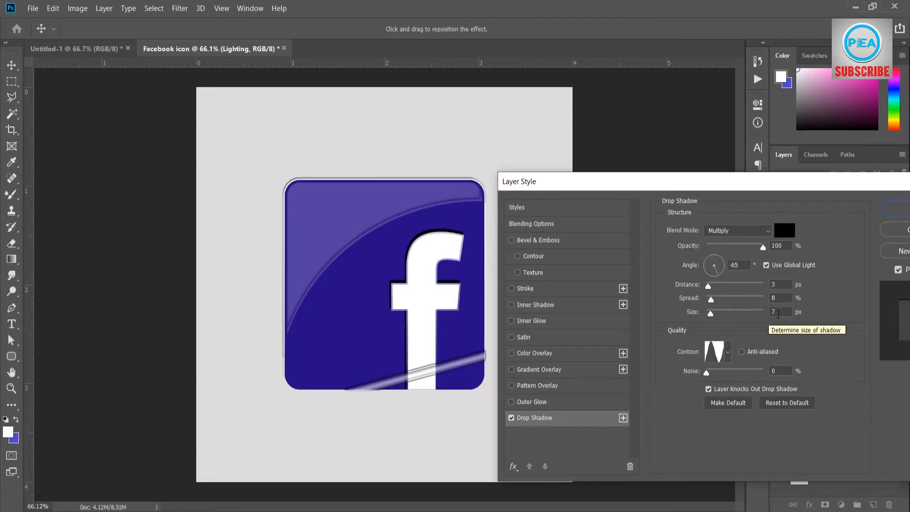
type("0")
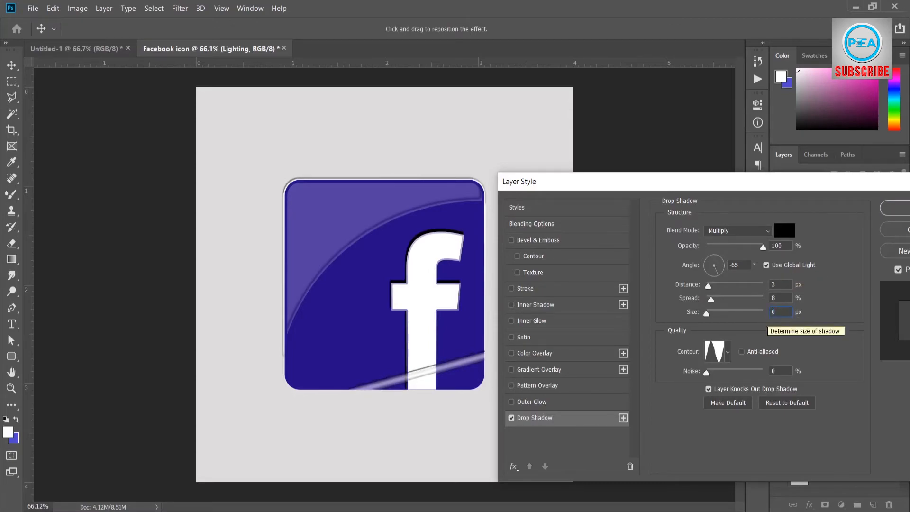
left_click_drag(711, 299, 700, 290)
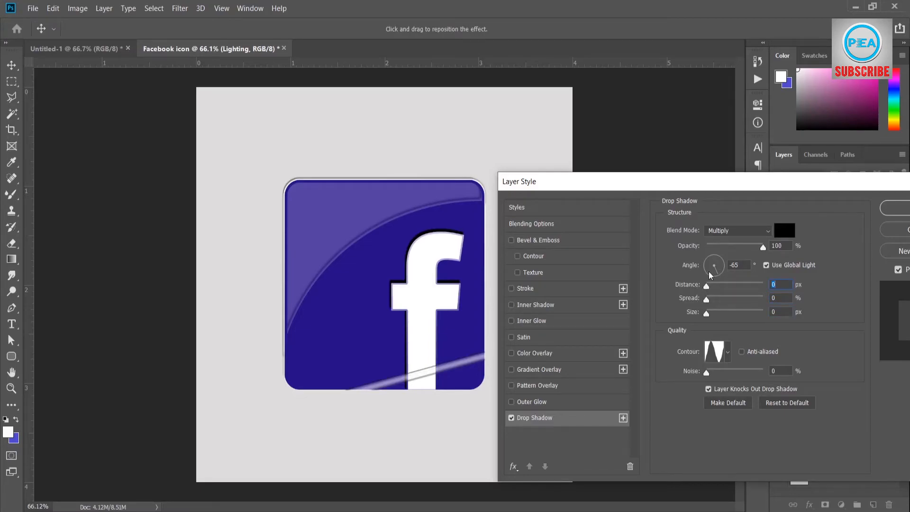
left_click(710, 269)
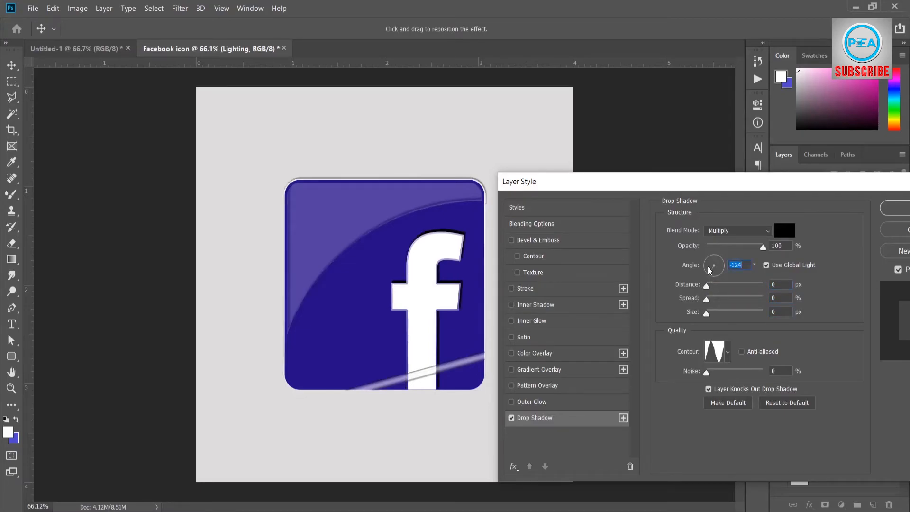
left_click(711, 266)
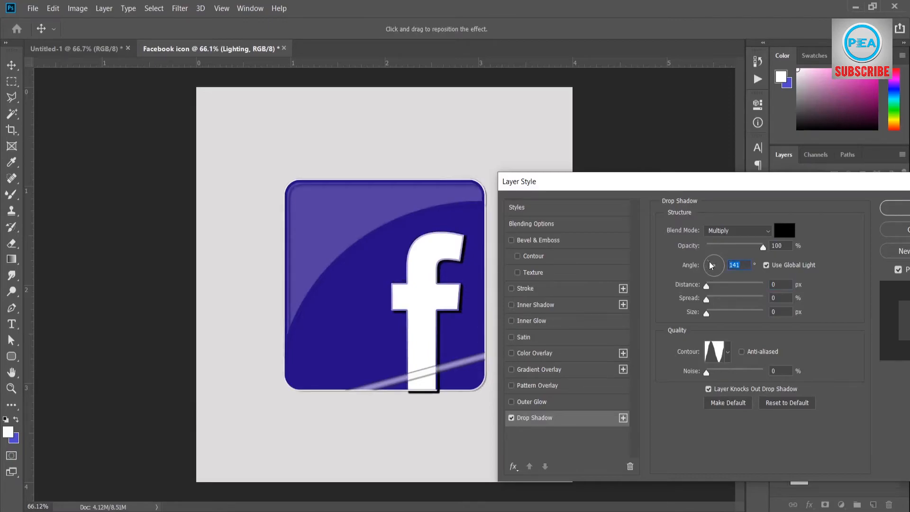
left_click(724, 264)
left_click(725, 263)
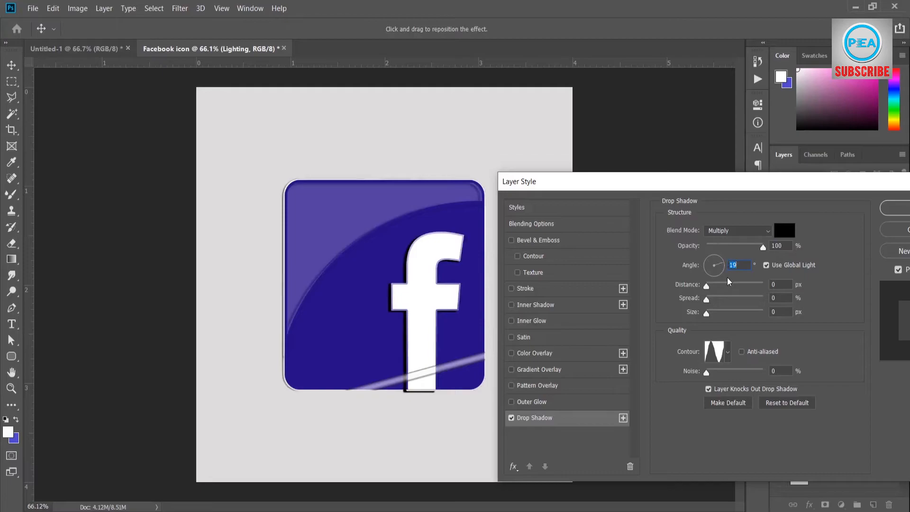
left_click(719, 277)
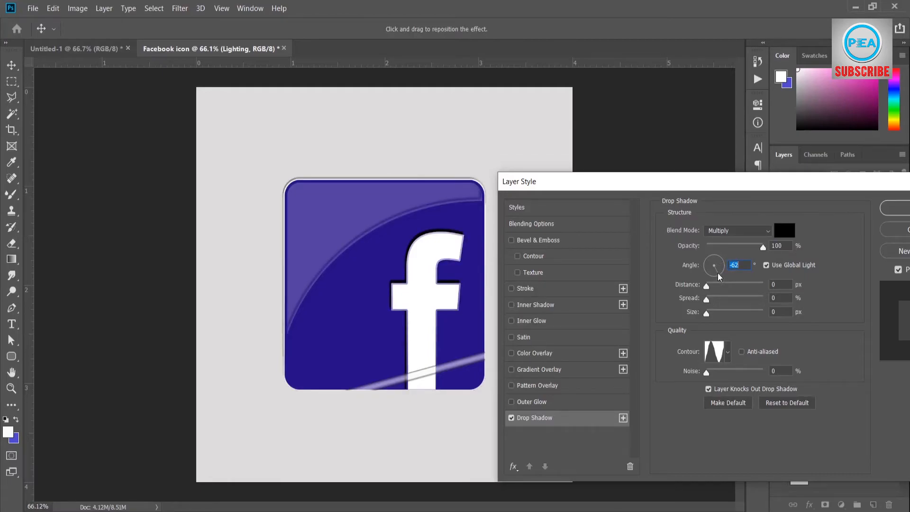
left_click(728, 352)
left_click(653, 384)
left_click(732, 236)
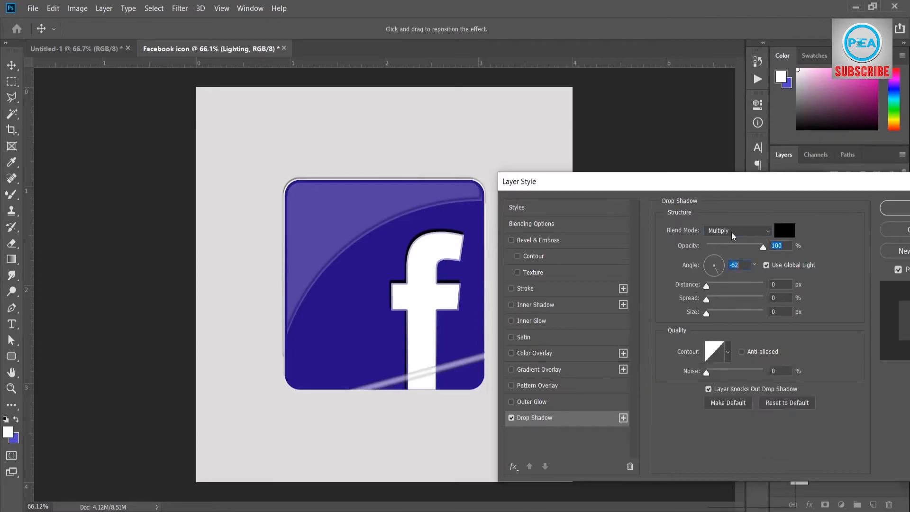
left_click(733, 231)
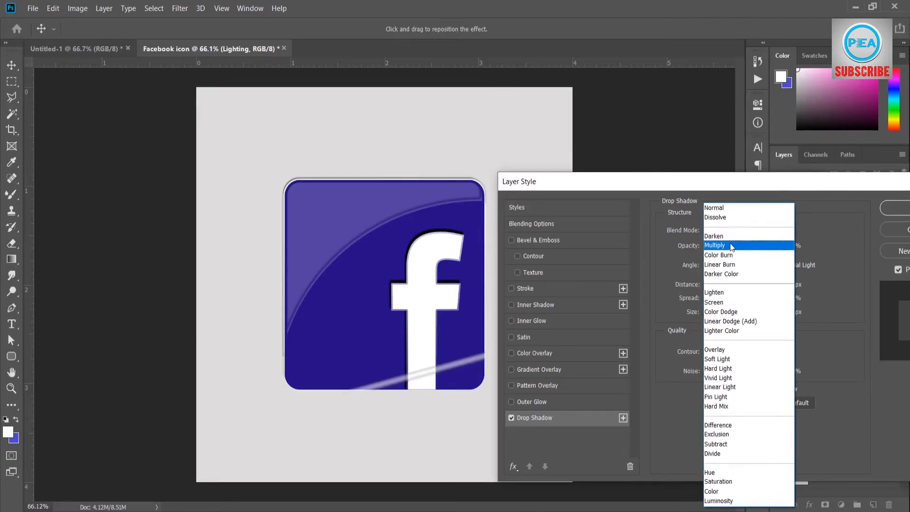
left_click(720, 208)
left_click(774, 245)
mouse_move(706, 287)
left_mouse_down()
mouse_move(717, 289)
mouse_move(707, 288)
left_mouse_up()
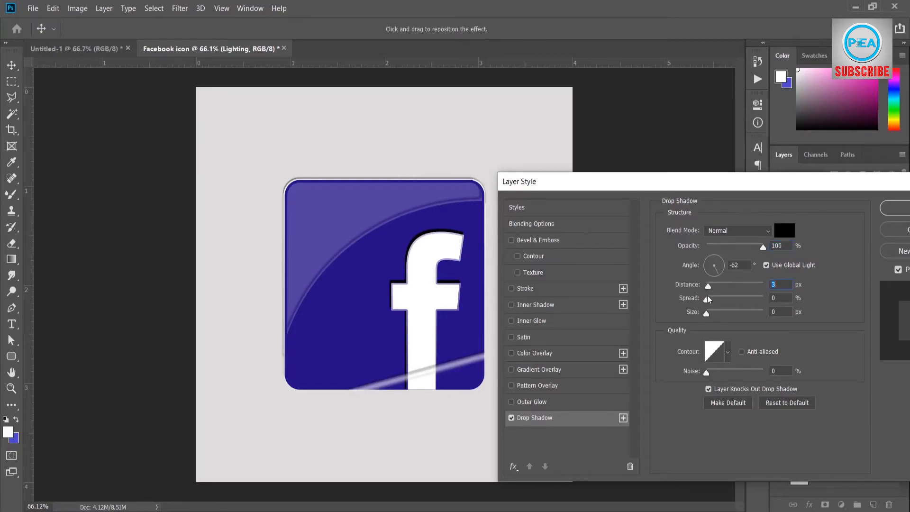
left_click(706, 298)
mouse_move(700, 301)
left_mouse_down()
mouse_move(720, 316)
mouse_move(712, 317)
mouse_move(742, 318)
mouse_move(707, 314)
mouse_move(728, 288)
mouse_move(739, 291)
mouse_move(698, 302)
left_mouse_up()
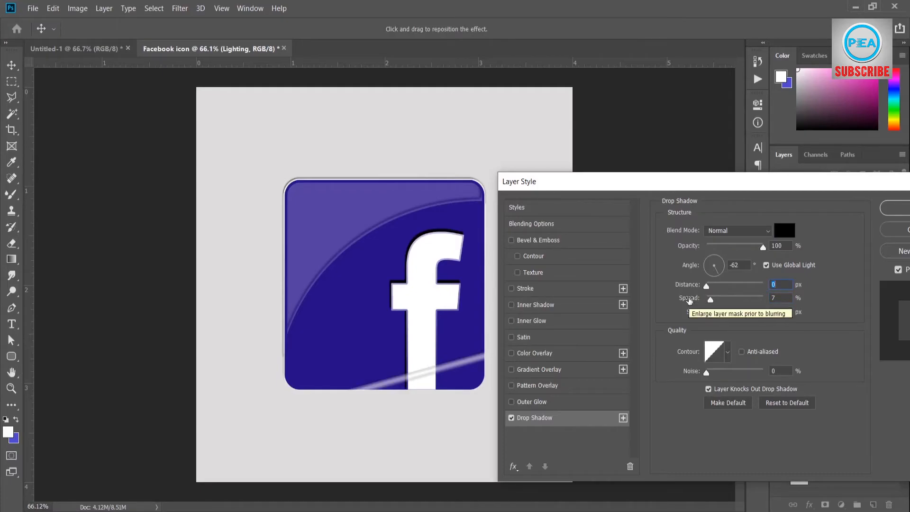
left_click(898, 232)
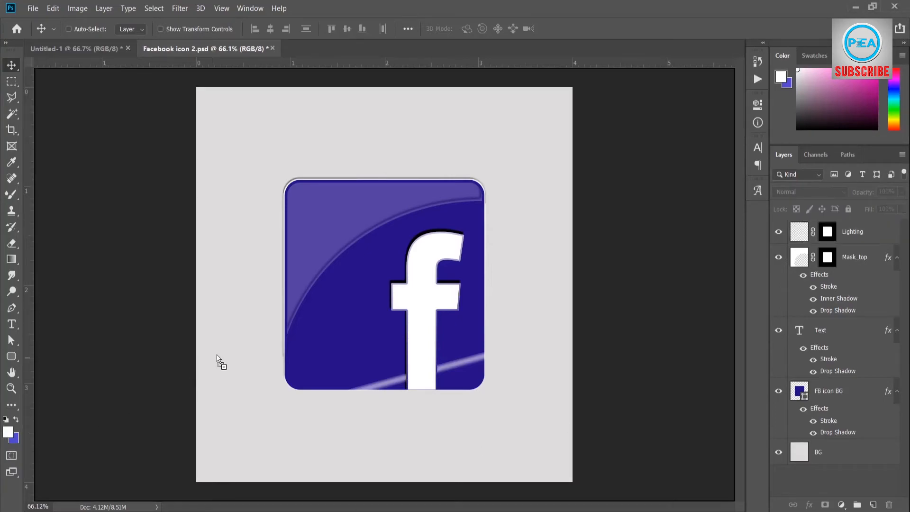
Place the transparent Like button image in the document and scale it down proportionally to 3.06%.
left_click_drag(220, 362, 246, 304)
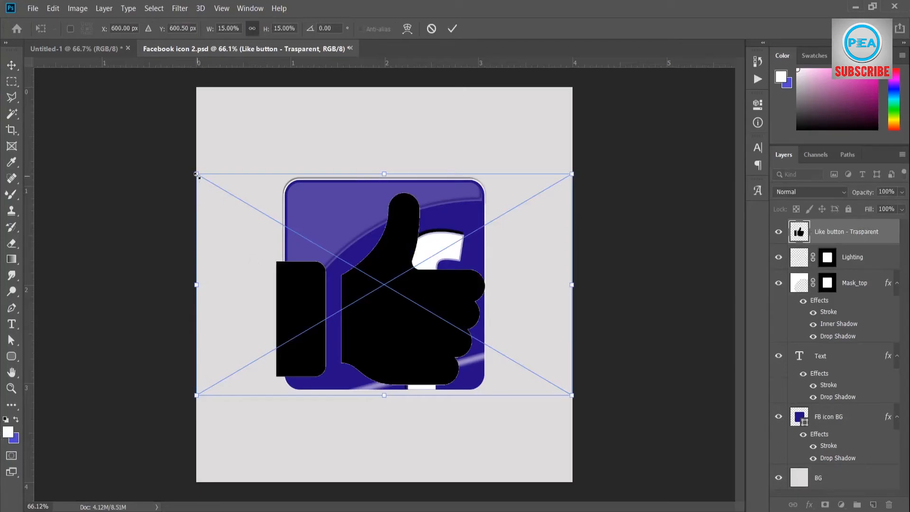
left_click_drag(197, 174, 498, 350)
Position the Like thumb inside the lower-left corner of the blue square, nudge it up and right, and commit the placement.
left_click_drag(538, 381, 318, 370)
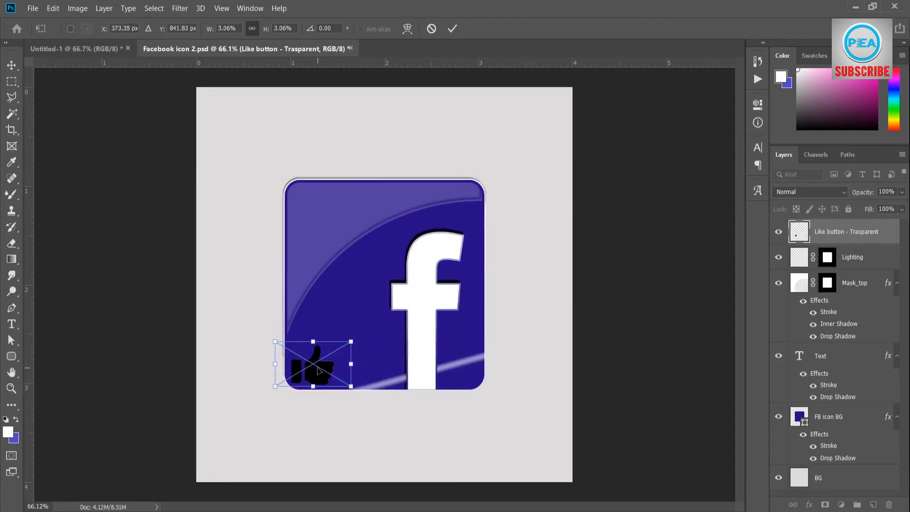
key("Up")
key("Up")
key("Up")
key("Up")
key("Up")
key("Up")
key("Up")
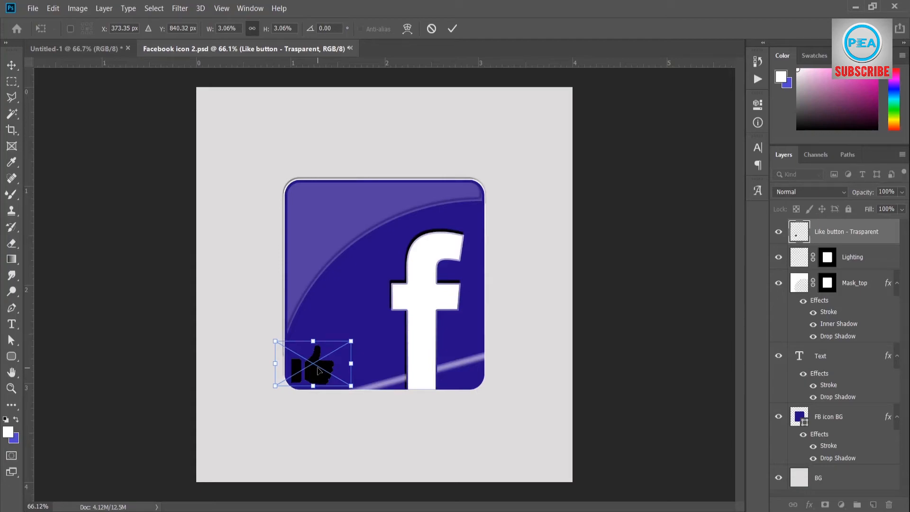
key("Right")
key("Right")
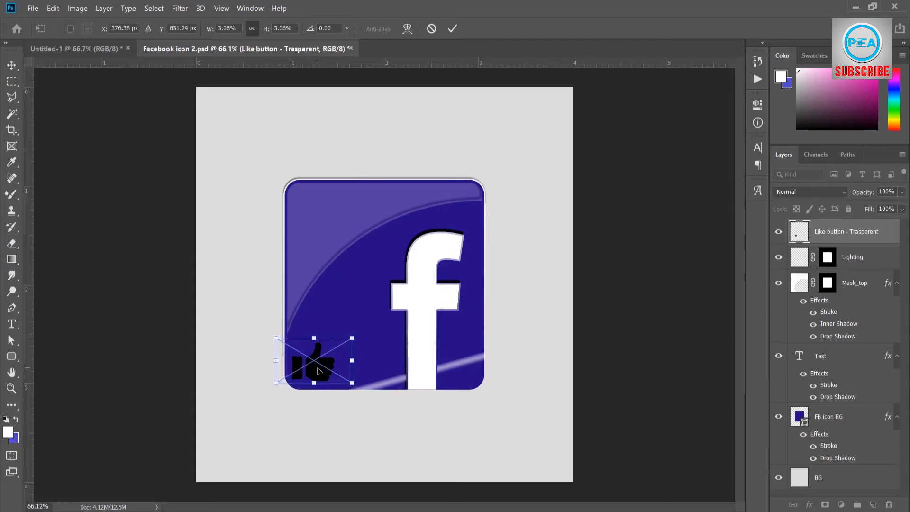
key("Return")
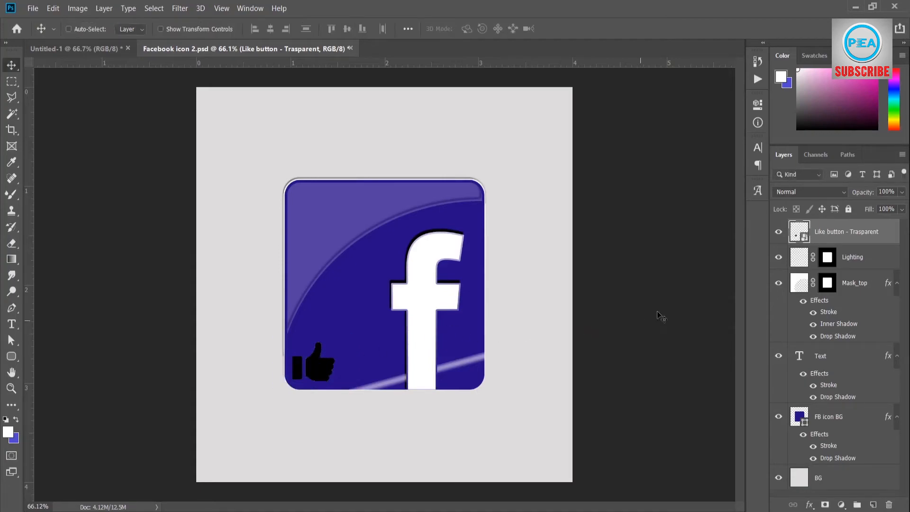
Rasterize the Like button layer and fill both parts of the black thumb with white using the Paint Bucket.
right_click(839, 234)
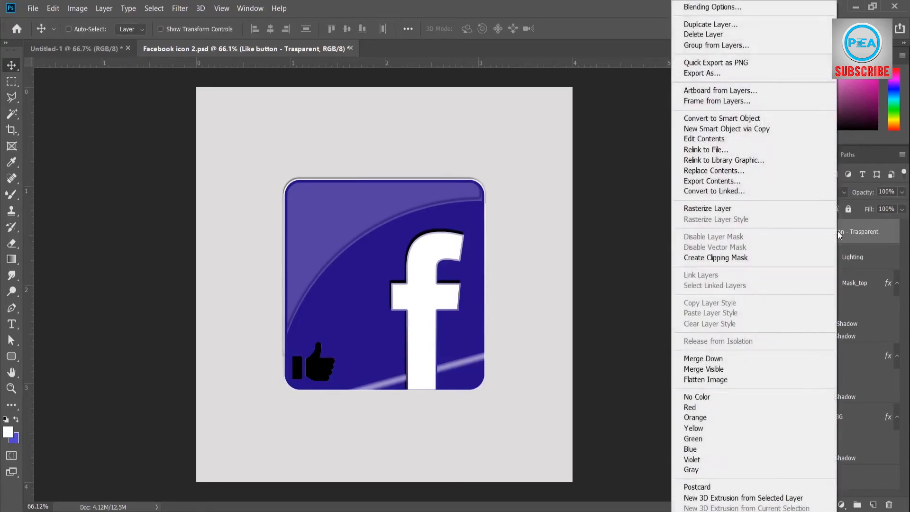
left_click(812, 208)
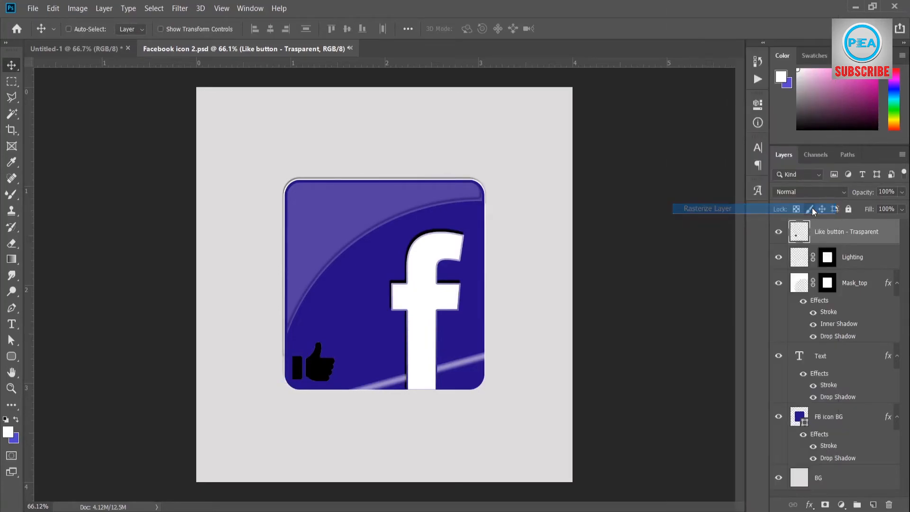
left_click(8, 432)
left_click(562, 176)
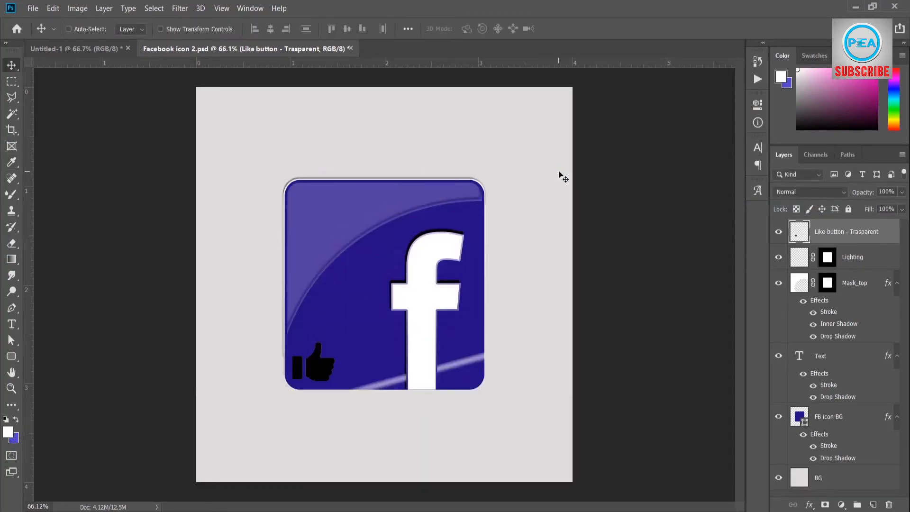
right_click(13, 261)
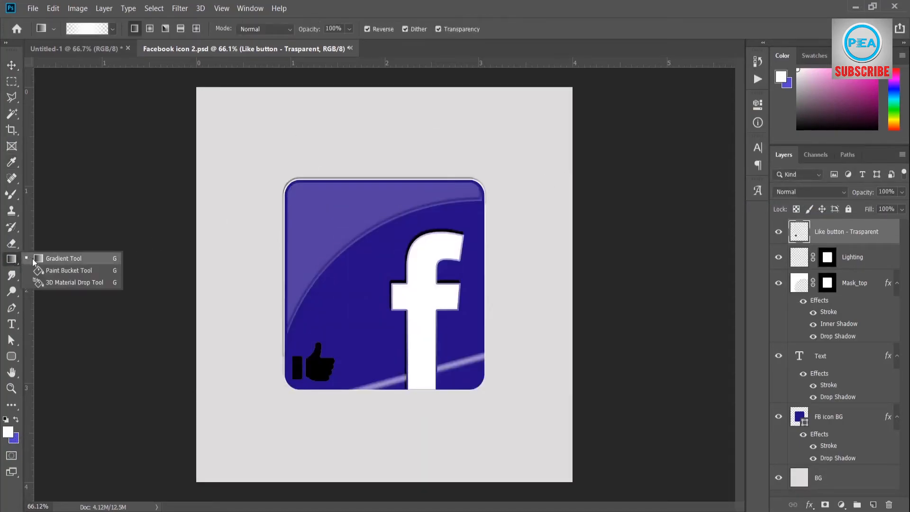
left_click(50, 269)
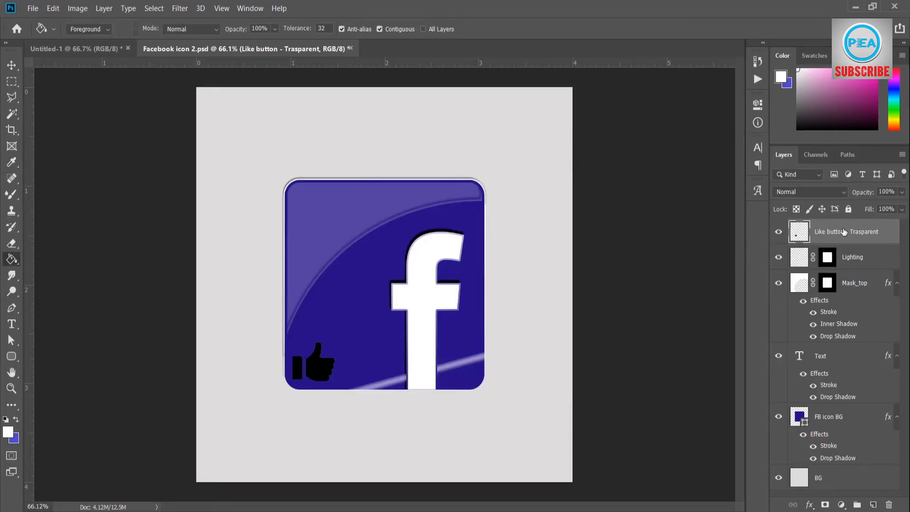
left_click(313, 374)
left_click(298, 371)
left_click(12, 65)
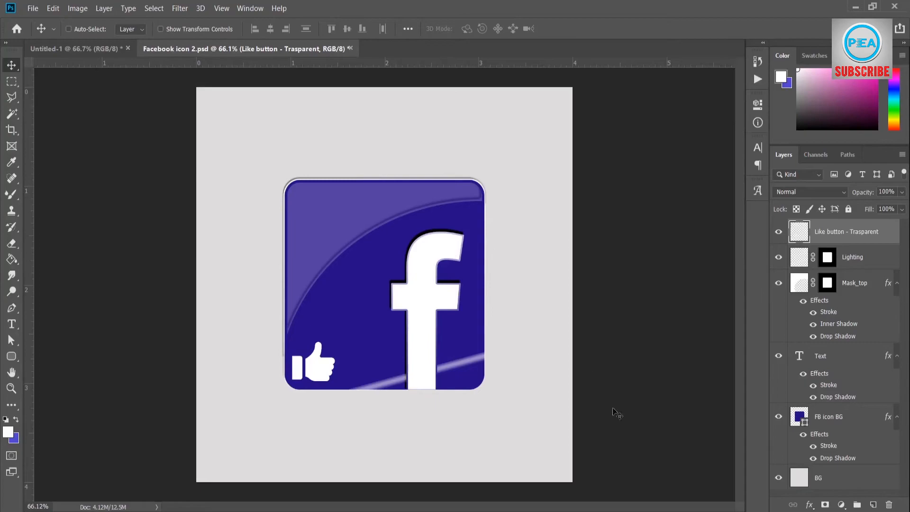
Collapse the effects lists of the FB icon BG, Text and Mask_top layers, and leave no layer selected.
left_click(897, 417)
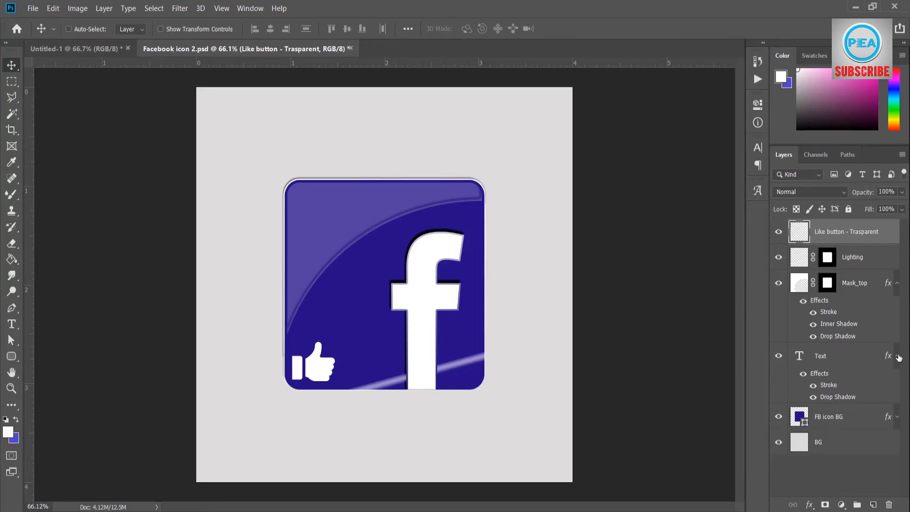
left_click(897, 356)
left_click(897, 283)
left_click(805, 440)
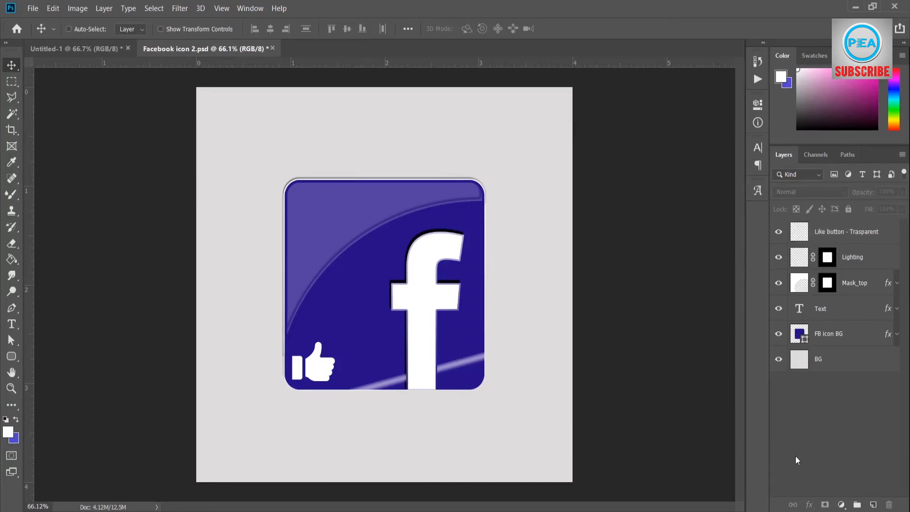
Free-transform the white thumb to 68.37% scale with a -6.66° rotation, and nudge it down within the square's lower-left corner.
left_click(850, 239)
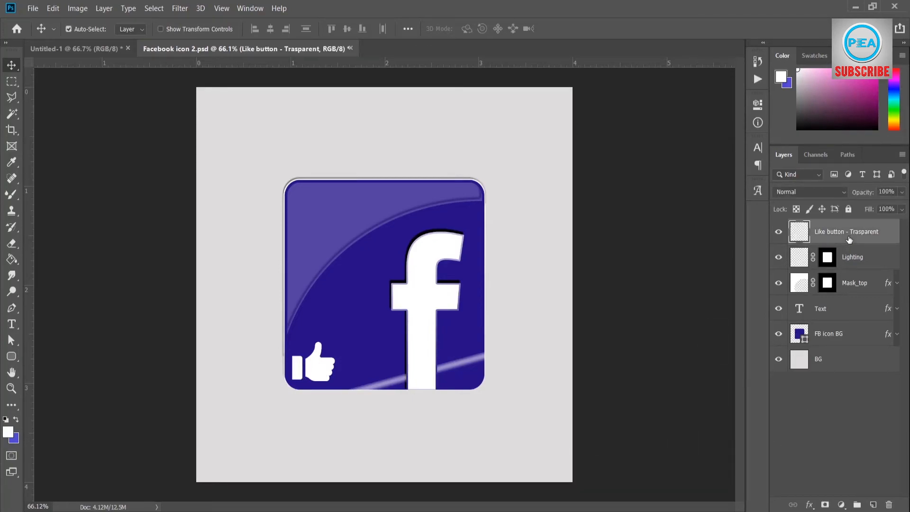
key("ctrl+t")
left_click_drag(332, 341, 312, 371)
key("Down")
key("Down")
key("Down")
key("Down")
key("Down")
key("Down")
key("Down")
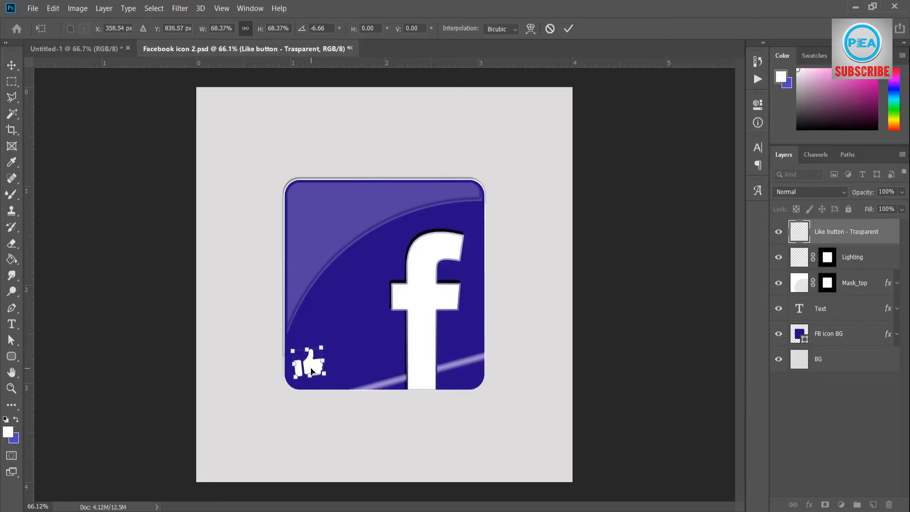
left_click(869, 403)
Add an Inner Shadow to the Like button layer with Normal blend mode, 53% opacity and a -75° angle.
left_click(832, 232)
right_click(832, 231)
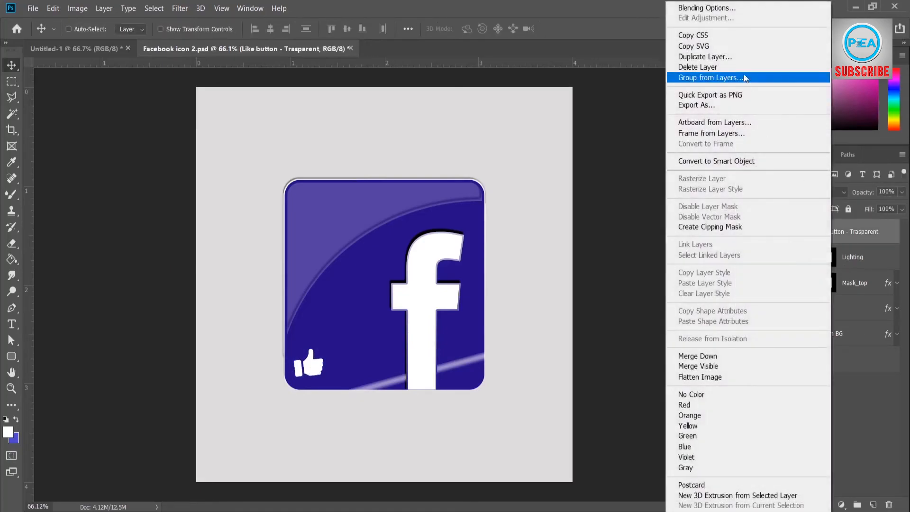
left_click(739, 8)
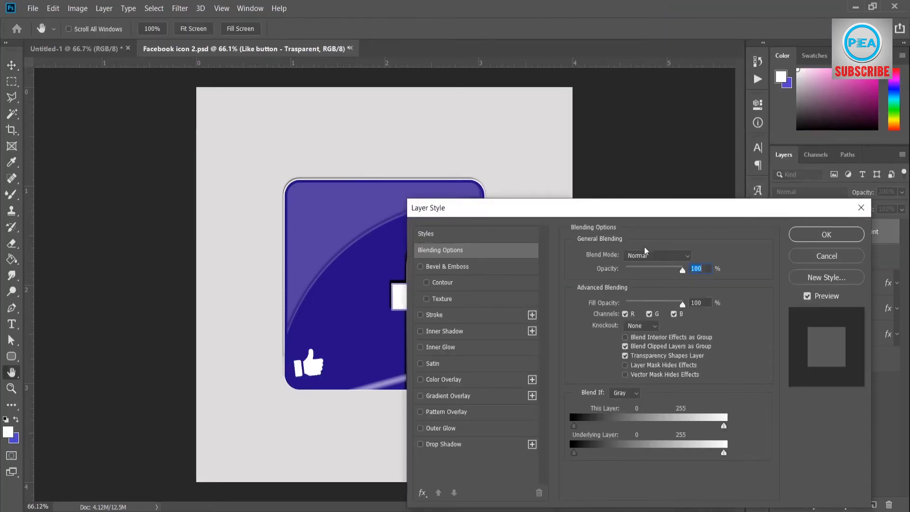
left_click_drag(628, 211, 647, 125)
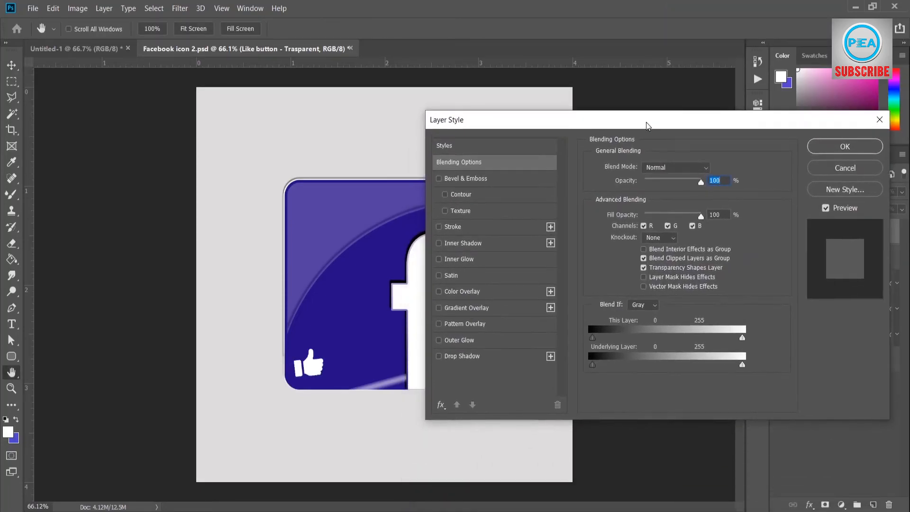
left_click(477, 244)
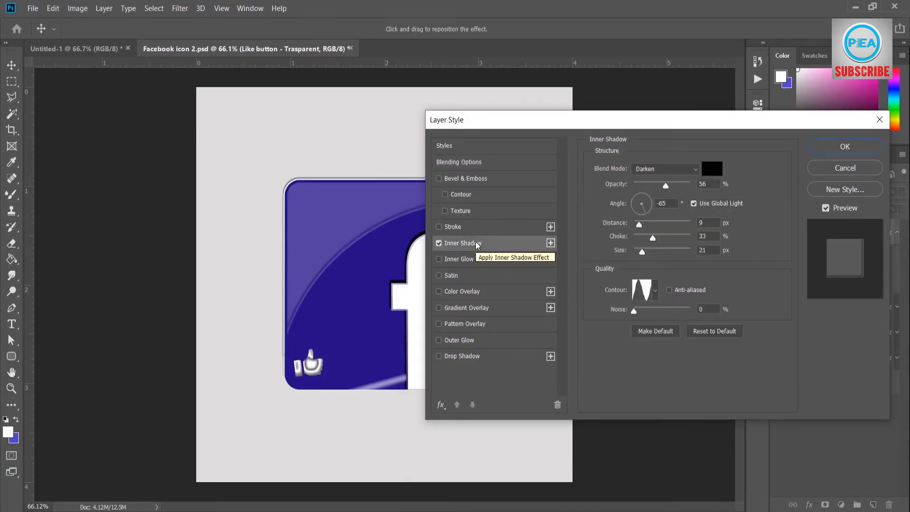
left_click(672, 169)
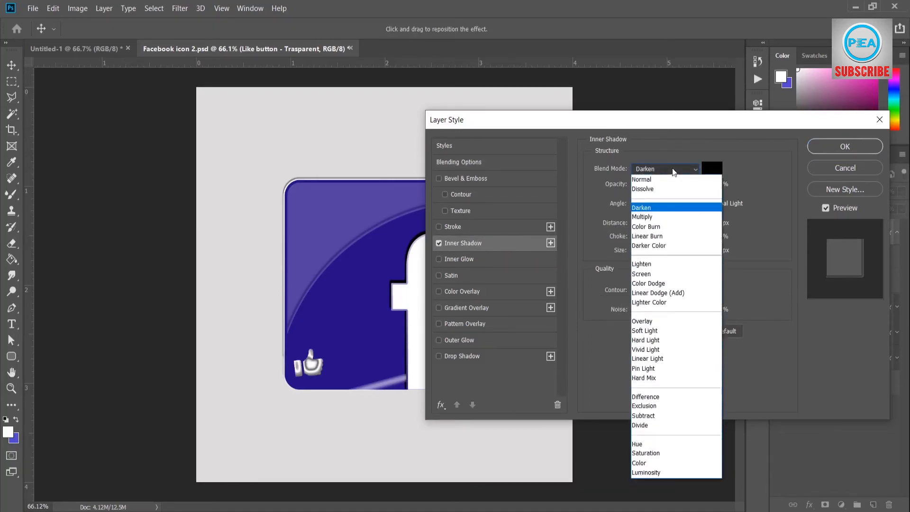
left_click(673, 181)
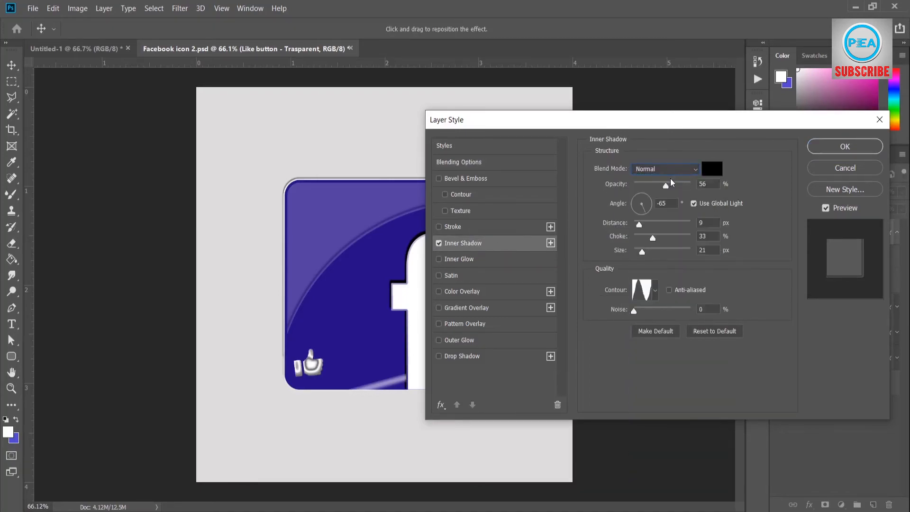
mouse_move(667, 185)
left_mouse_down()
mouse_move(678, 189)
mouse_move(668, 189)
left_mouse_up()
type("53")
left_click_drag(673, 204, 621, 212)
type("-75")
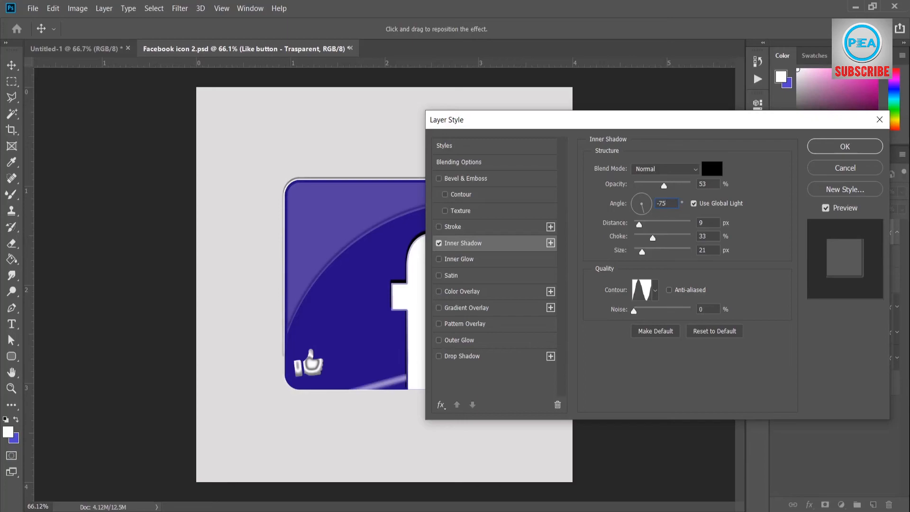
Set the thumb's Inner Shadow to 0 px distance, 40% choke and 6 px size, keeping the same contour.
left_click_drag(640, 225, 632, 227)
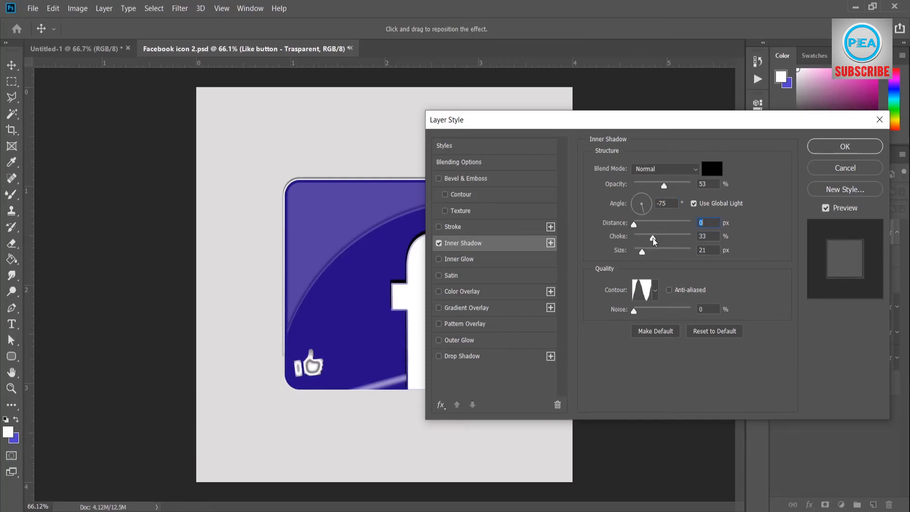
left_click_drag(656, 241, 658, 243)
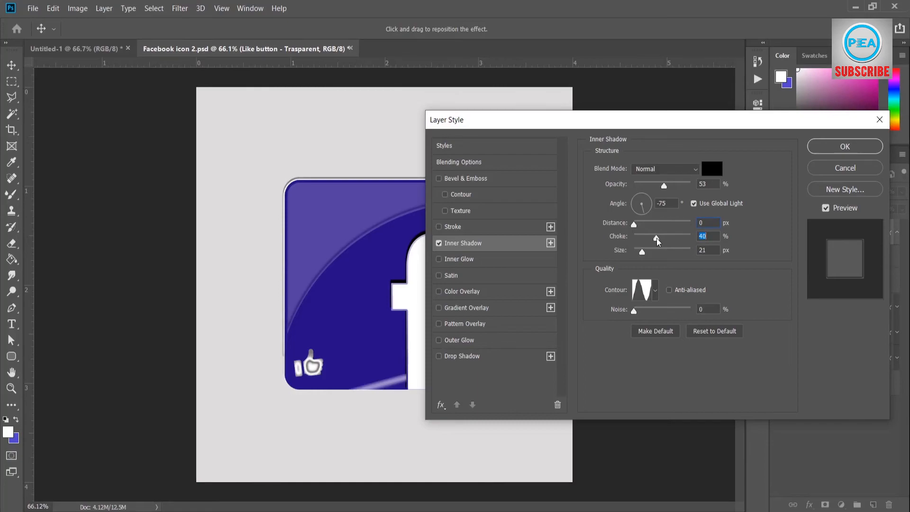
left_click_drag(642, 252, 640, 255)
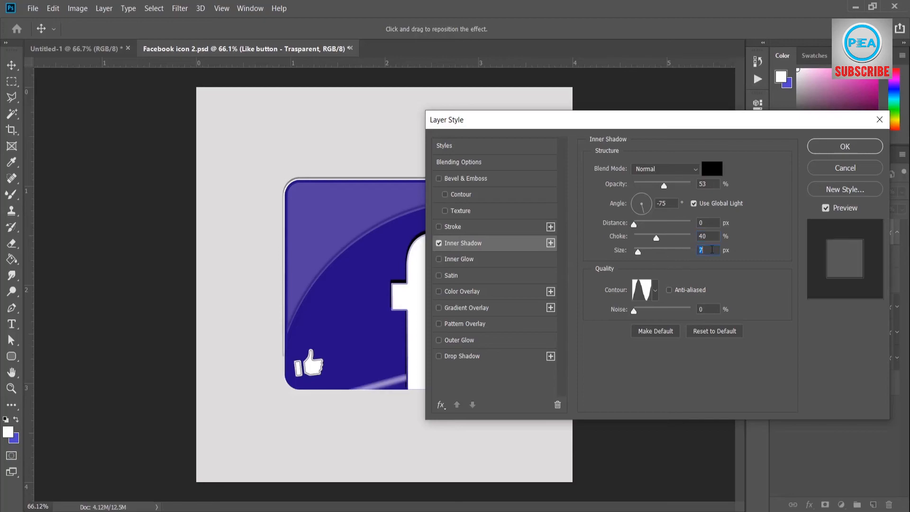
type("6")
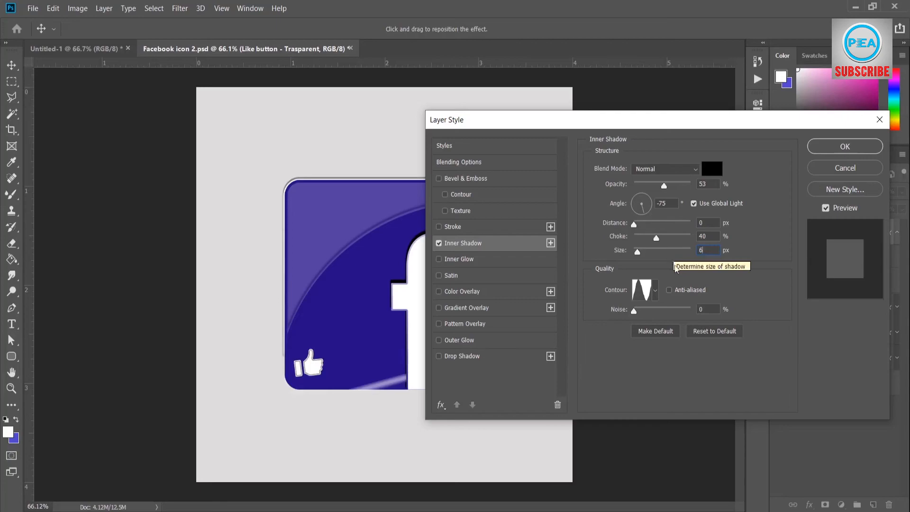
left_click(656, 290)
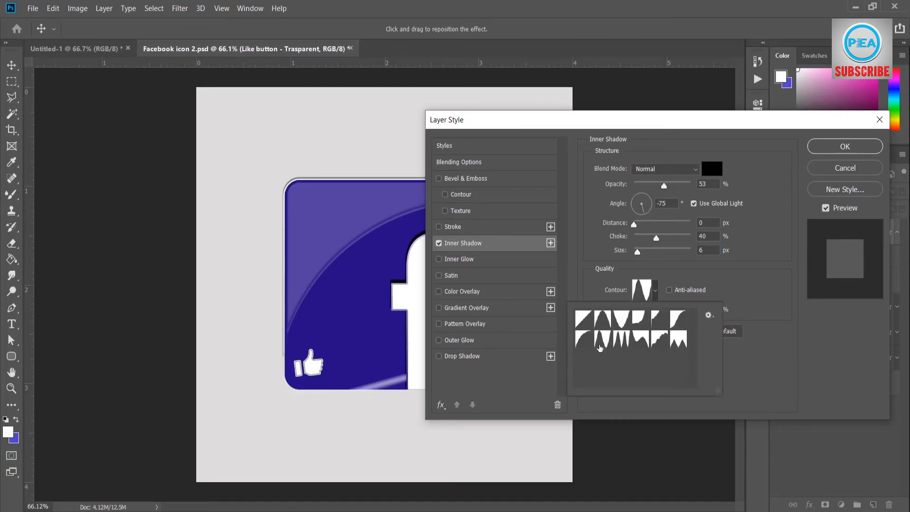
left_click(776, 294)
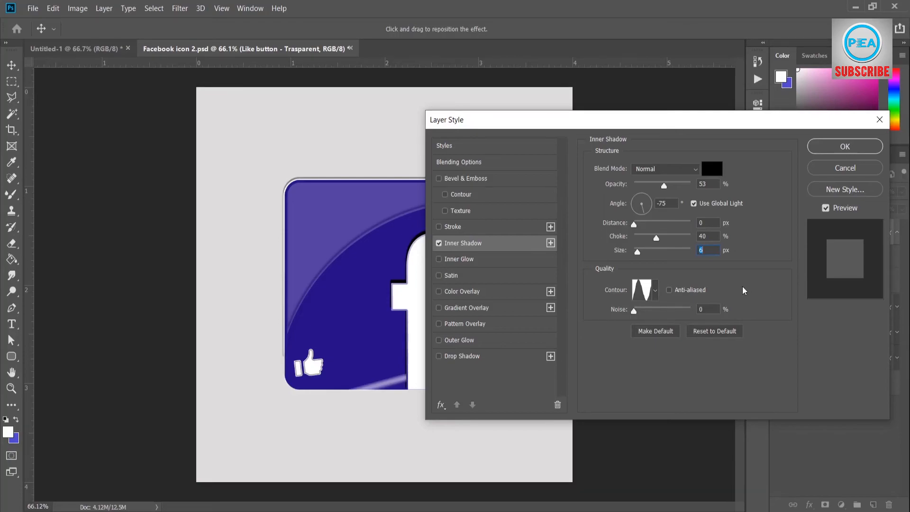
Add a Hard Light Outer Glow to the thumb with 26% opacity and 7 px size, and apply the layer style.
left_click(451, 344)
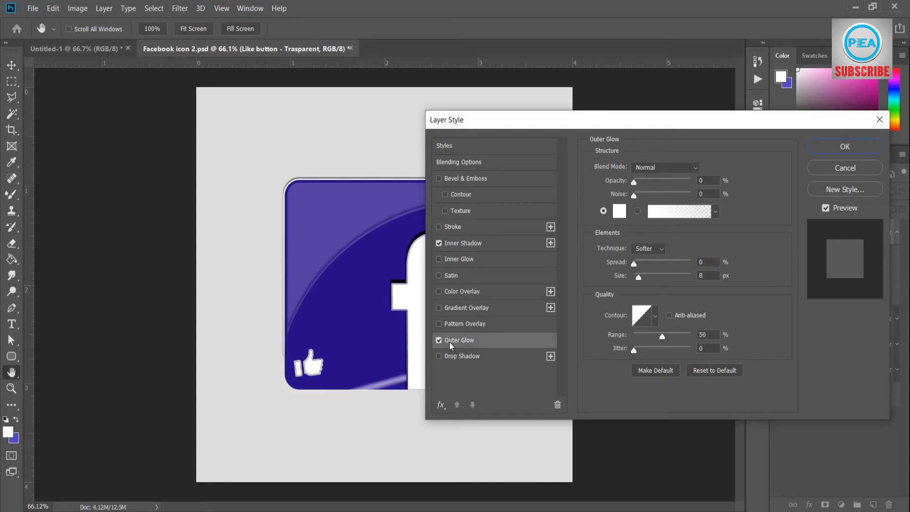
left_click(662, 166)
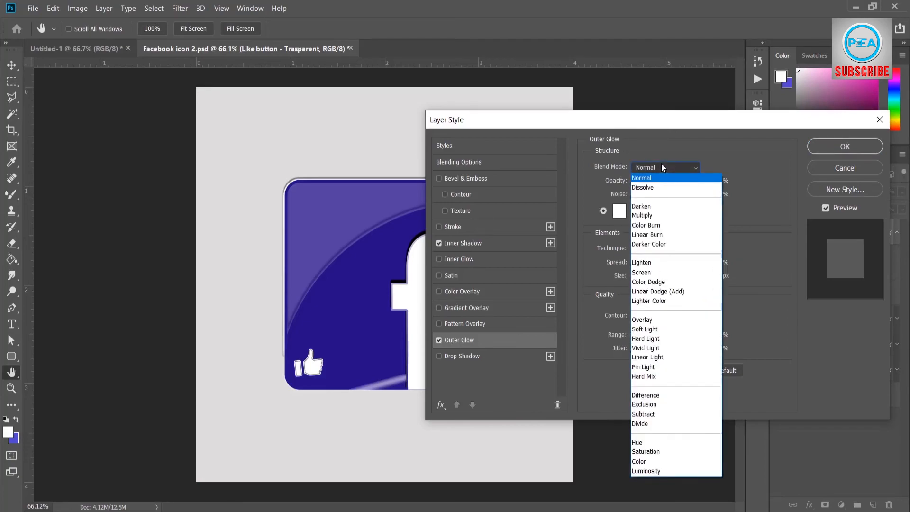
left_click(652, 339)
left_click_drag(635, 186, 646, 188)
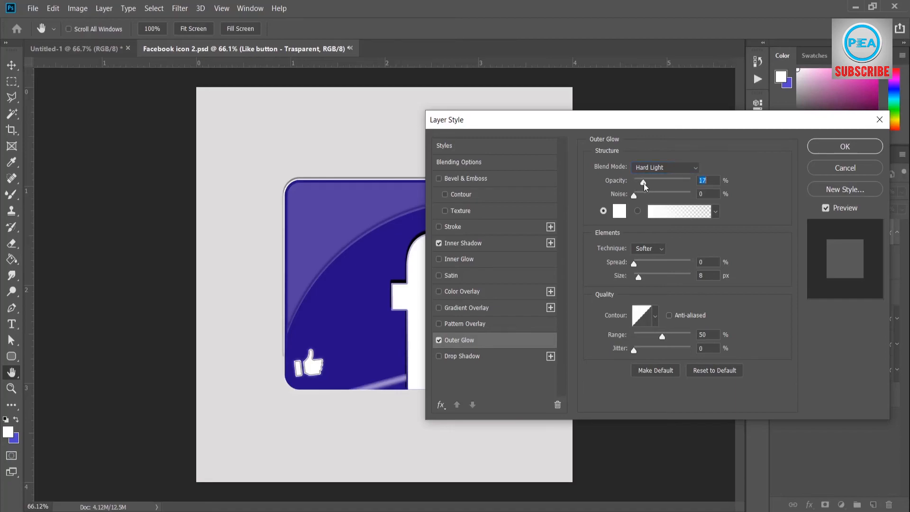
type("26")
left_click_drag(639, 280, 640, 279)
type("7")
left_click(656, 318)
double_click(583, 350)
left_click(846, 147)
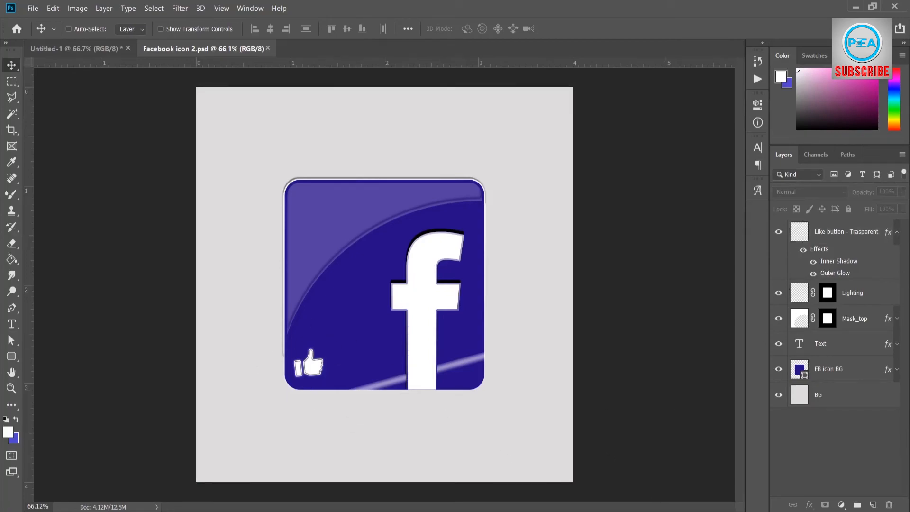
Add a Stroke to the Like button layer with Center position and 3 px size.
left_click(849, 232)
right_click(849, 232)
left_click(632, 183)
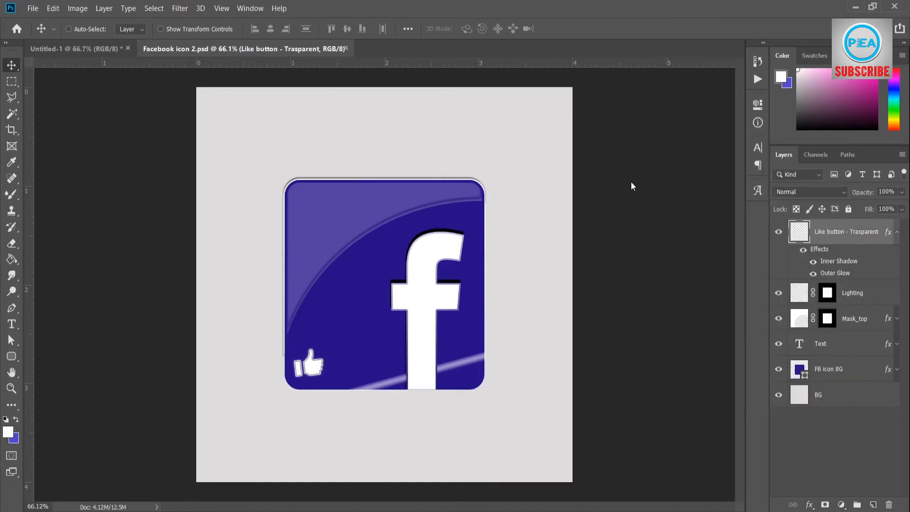
left_click(452, 228)
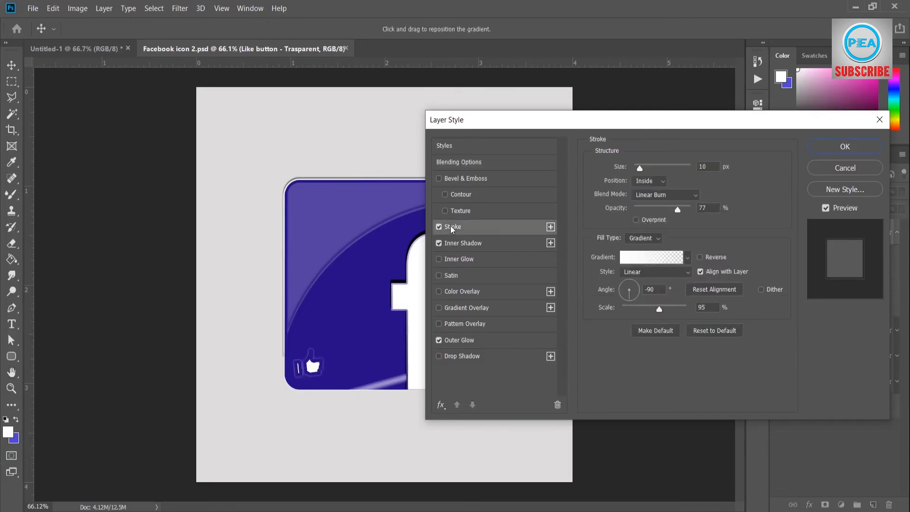
left_click(649, 181)
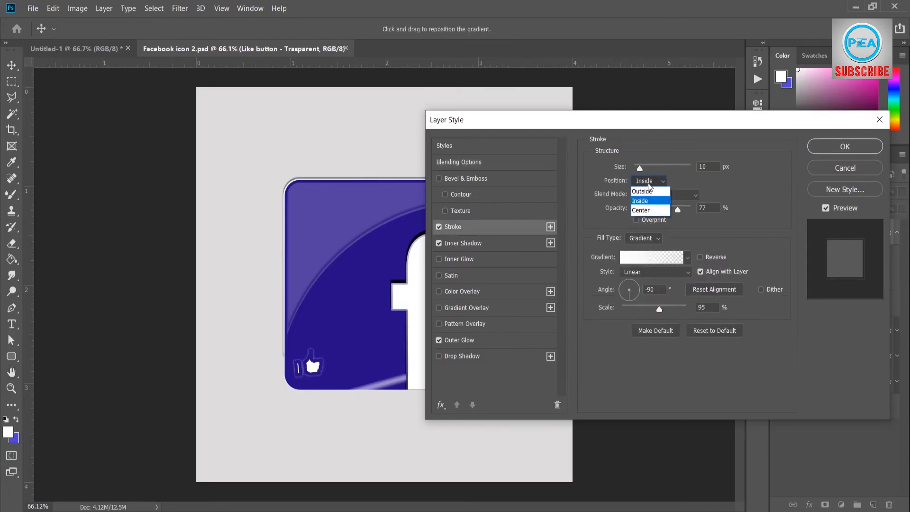
left_click(654, 210)
left_click_drag(641, 169, 636, 171)
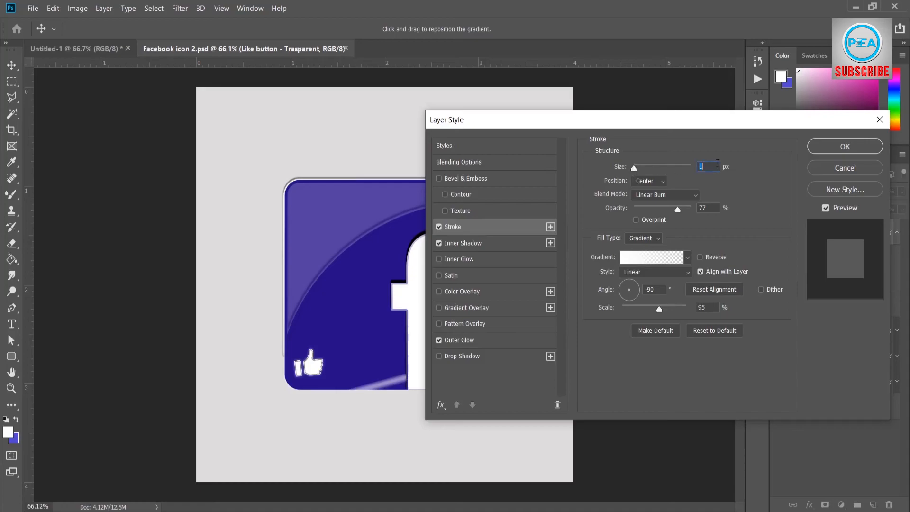
type("3")
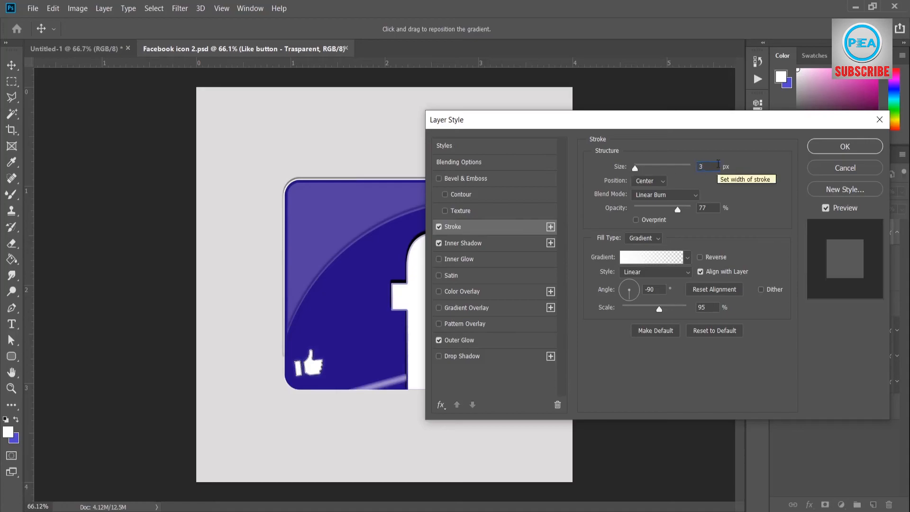
Set the thumb's Stroke to Normal blend mode, adjust its opacity, and apply the layer style.
left_click(691, 191)
left_click(682, 208)
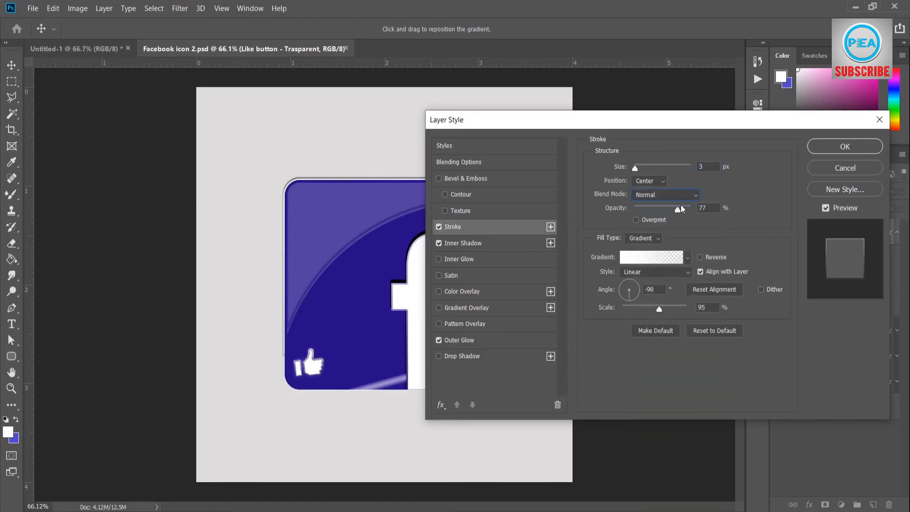
left_click_drag(679, 210, 677, 215)
left_click(812, 151)
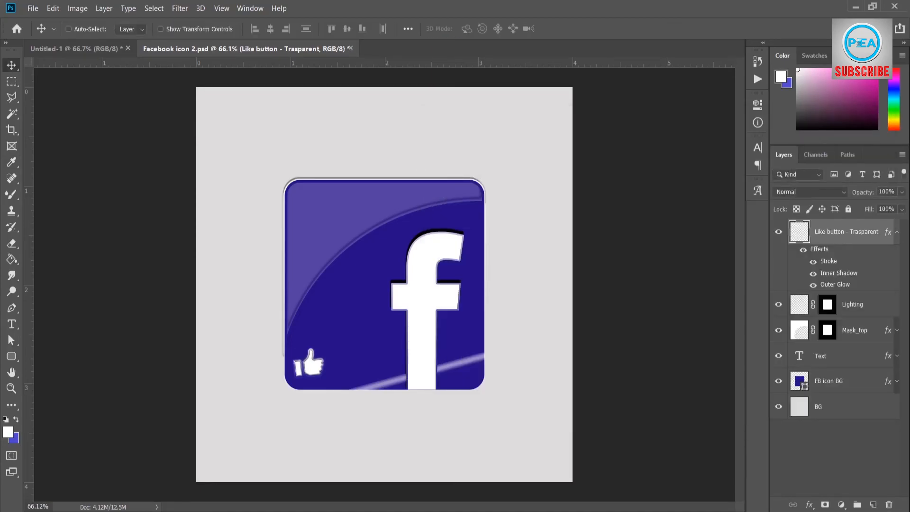
left_click(798, 469)
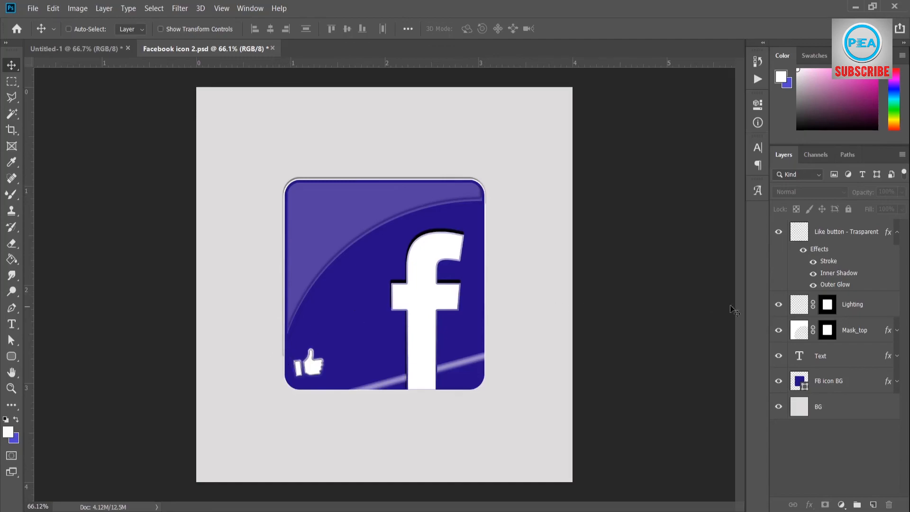
Set the Mask_top layer's opacity to 96%, deselect it, and collapse the Like button layer's effects list.
left_click(858, 330)
left_click(901, 192)
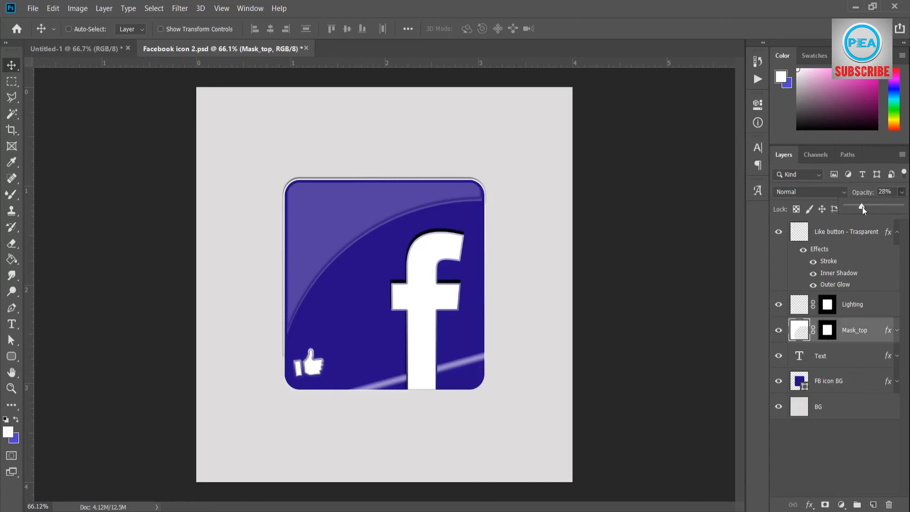
left_click_drag(878, 210, 868, 192)
left_click(895, 193)
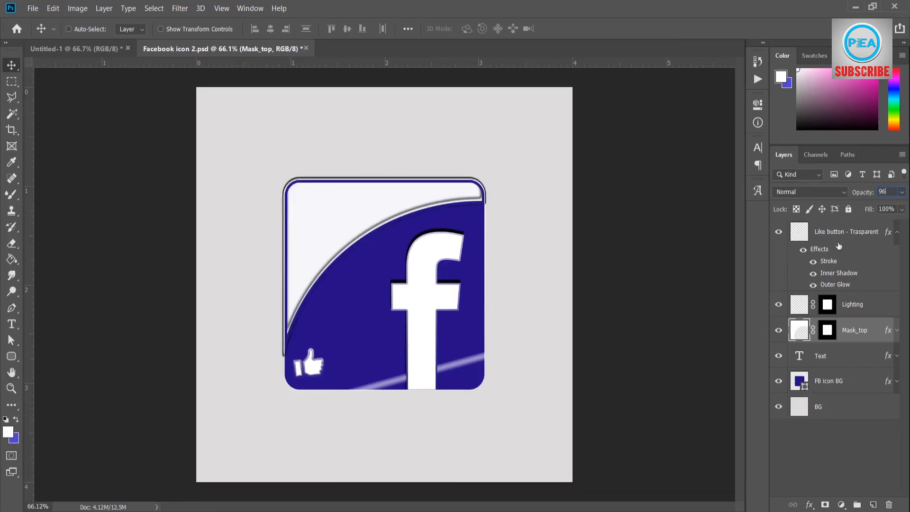
left_click(826, 454)
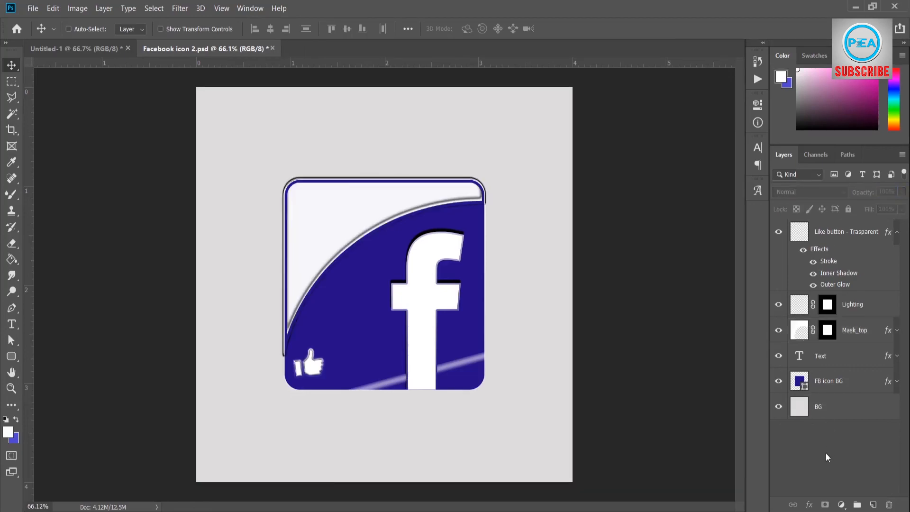
left_click(898, 232)
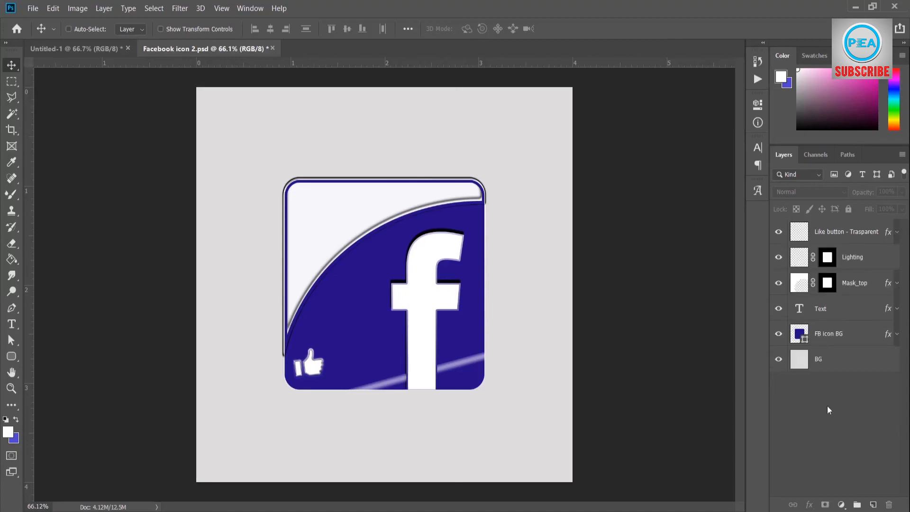